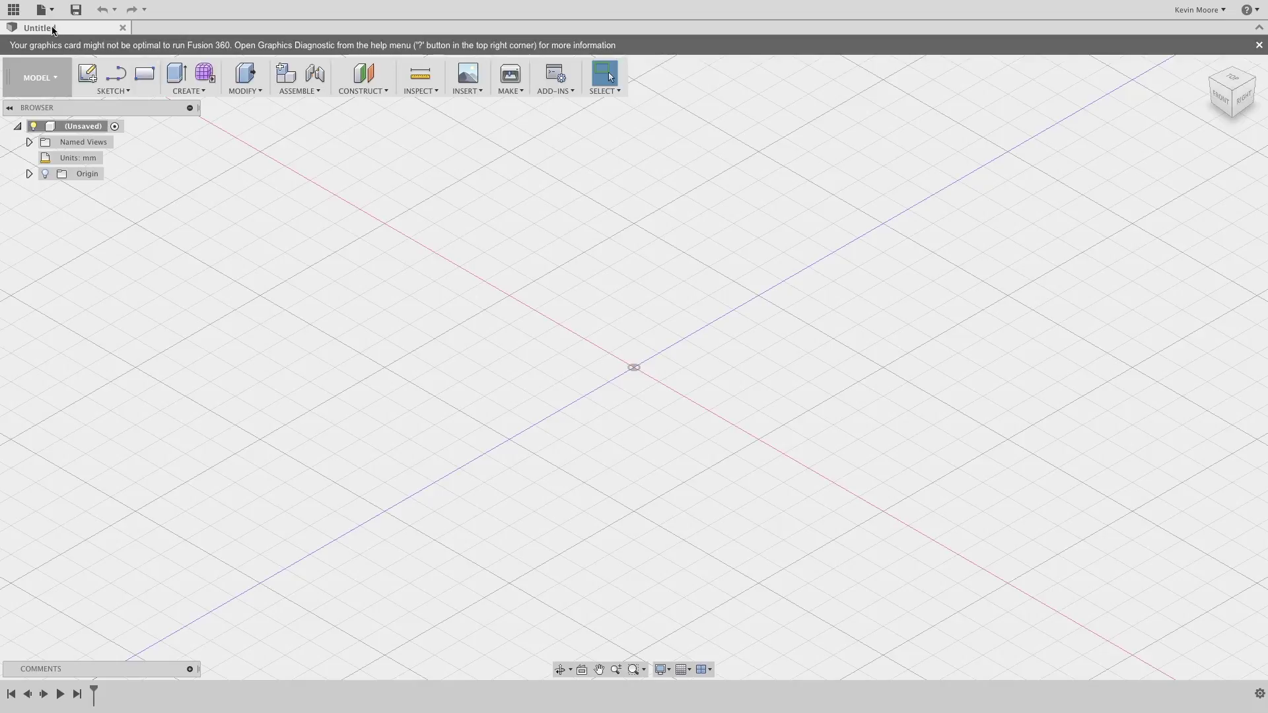
# Step: Change the design's active units from millimetres to Inch
pyautogui.click(55, 75)
pyautogui.click(109, 158)
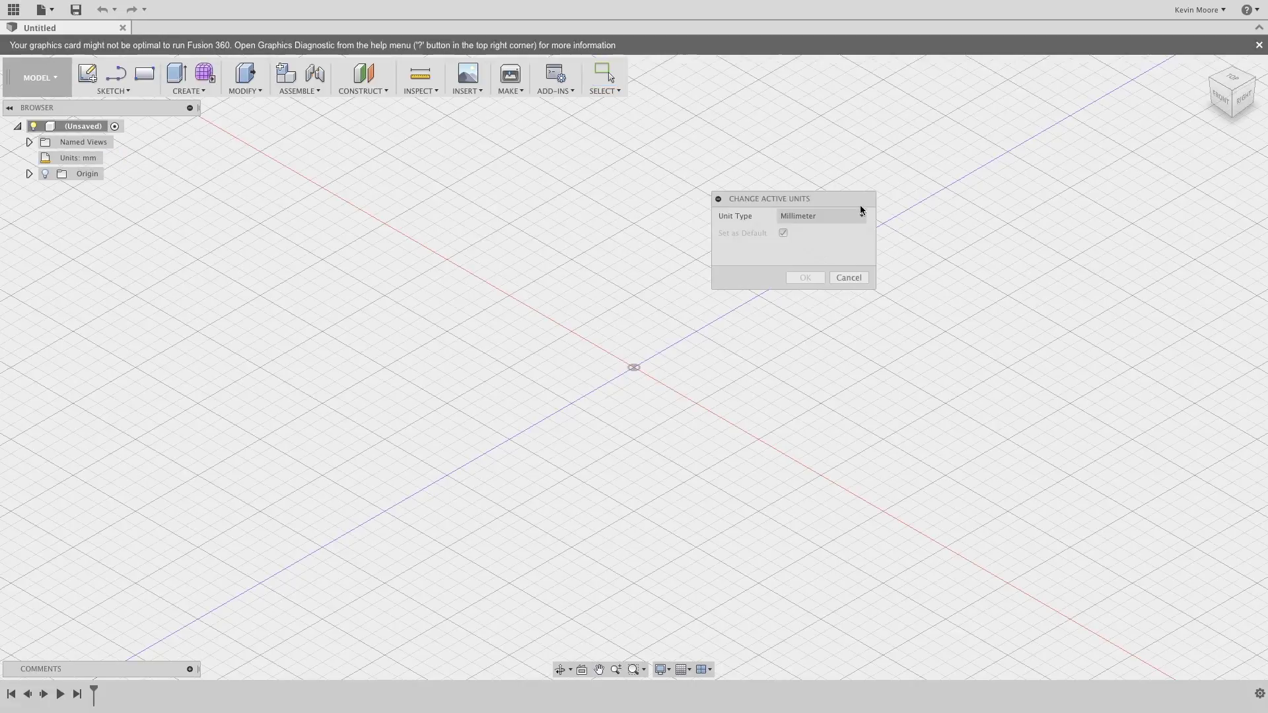
pyautogui.click(861, 210)
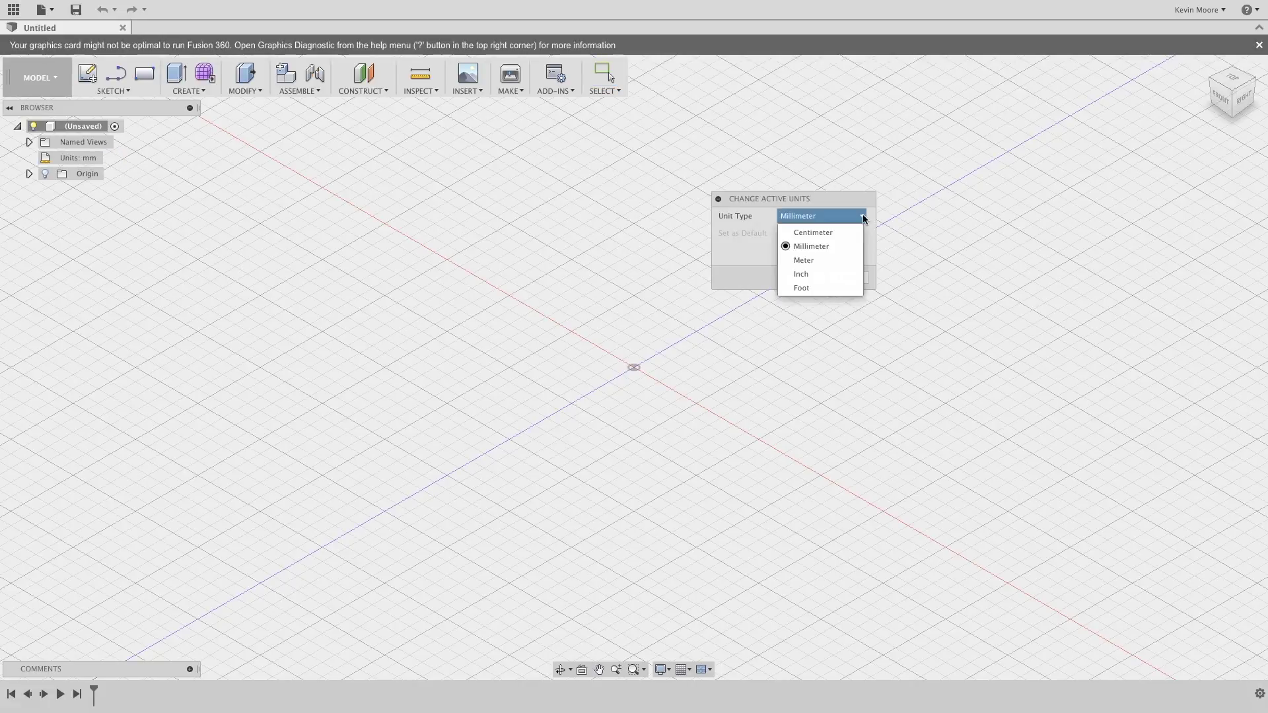
pyautogui.click(827, 280)
pyautogui.click(810, 279)
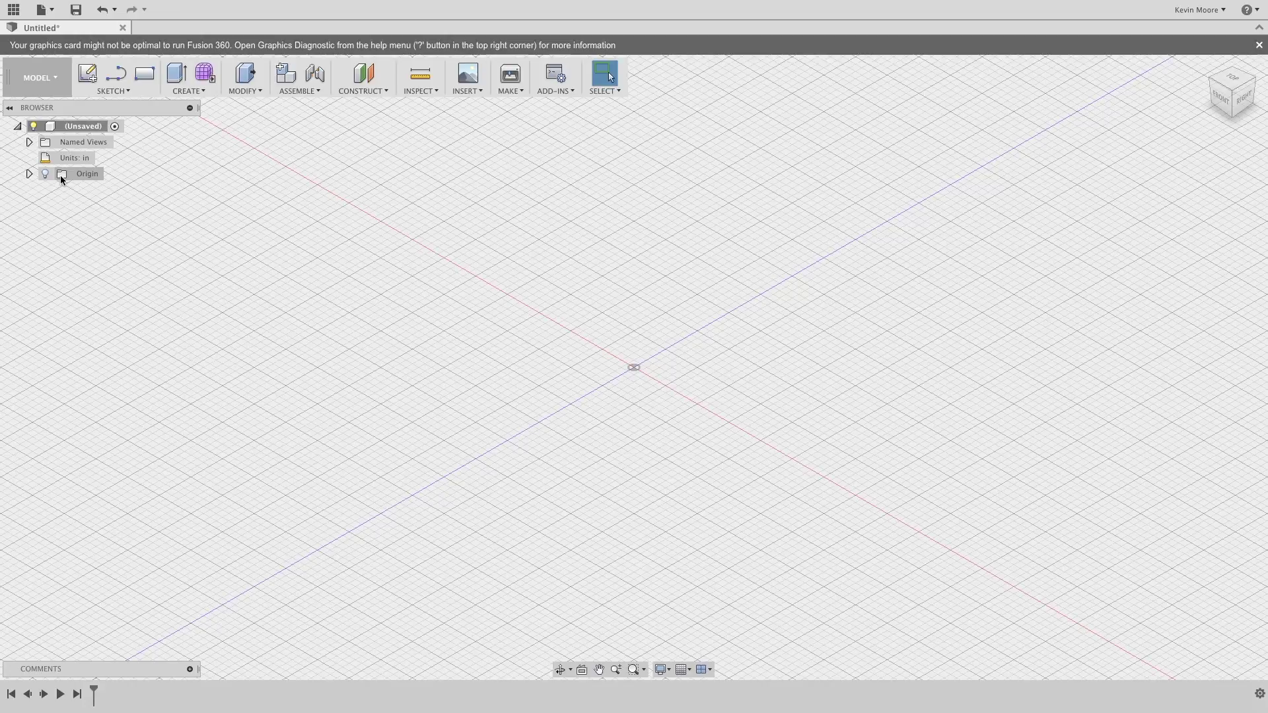
pyautogui.hotkey('ctrl', 'Up')
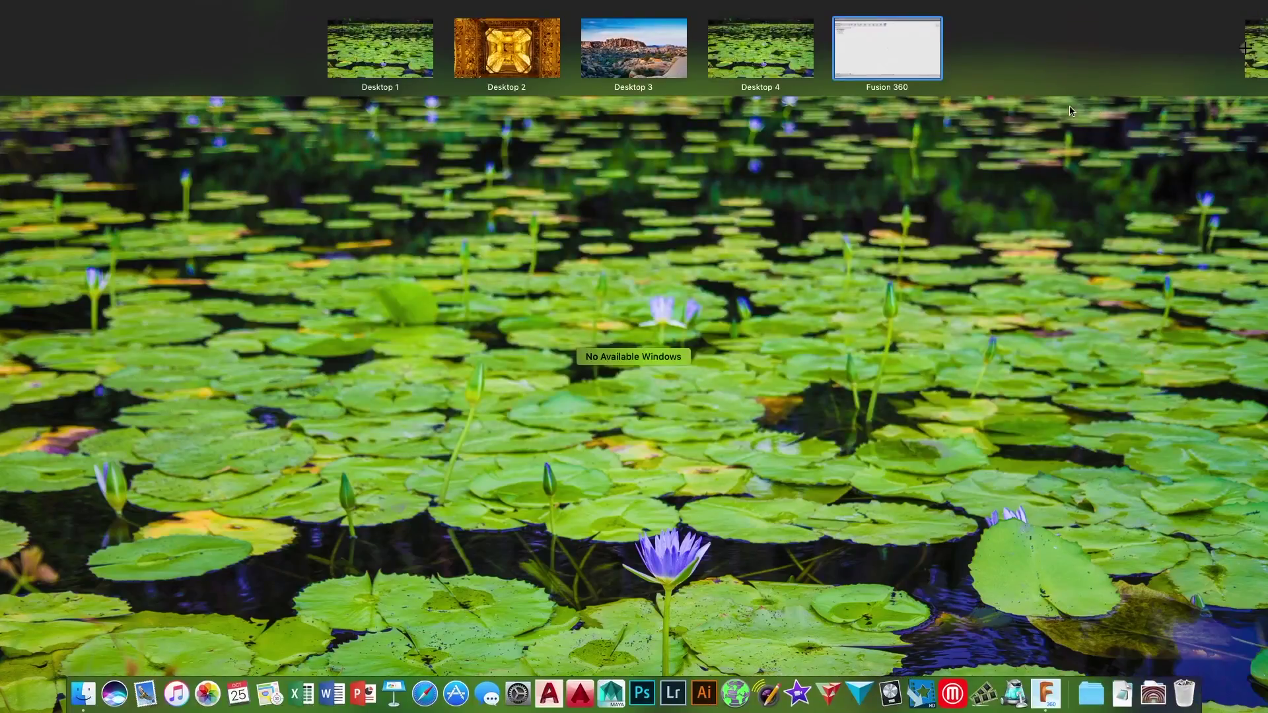
pyautogui.click(888, 48)
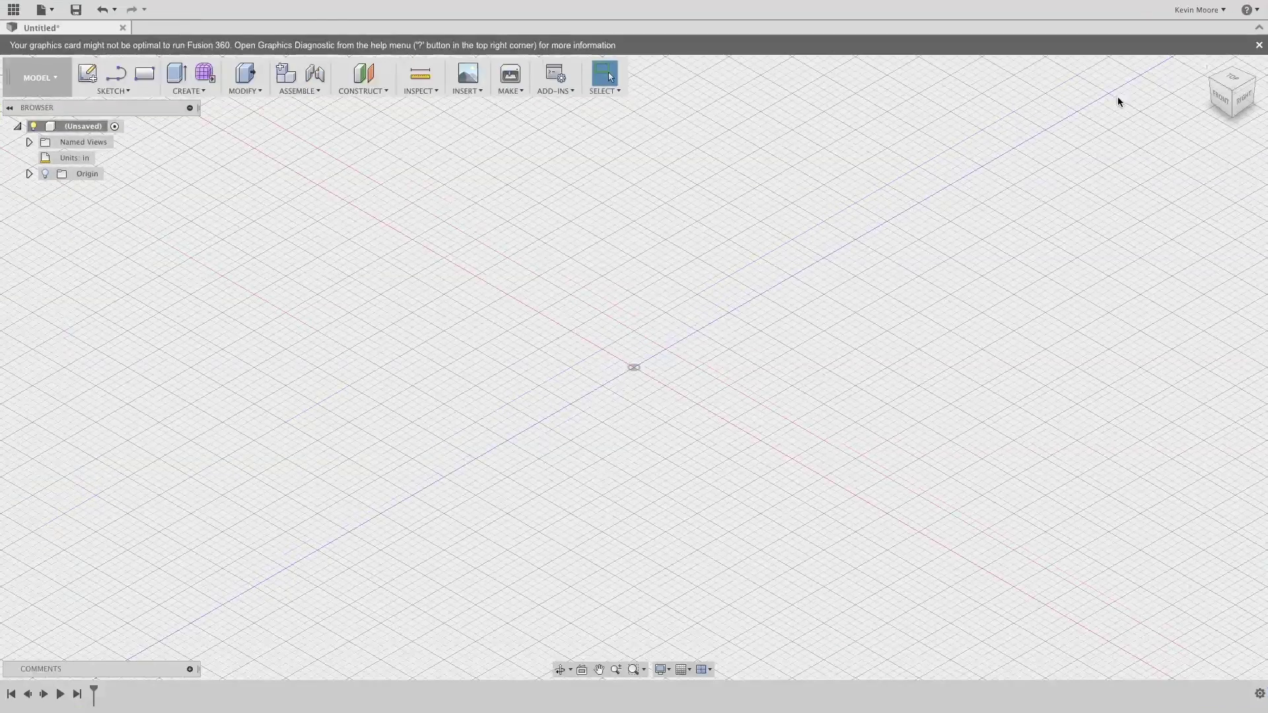
# Step: View the empty workspace from the top and front, ending in the isometric view of the top-front-left corner
pyautogui.moveTo(1237, 92); pyautogui.dragTo(1215, 91)
pyautogui.click(1233, 84)
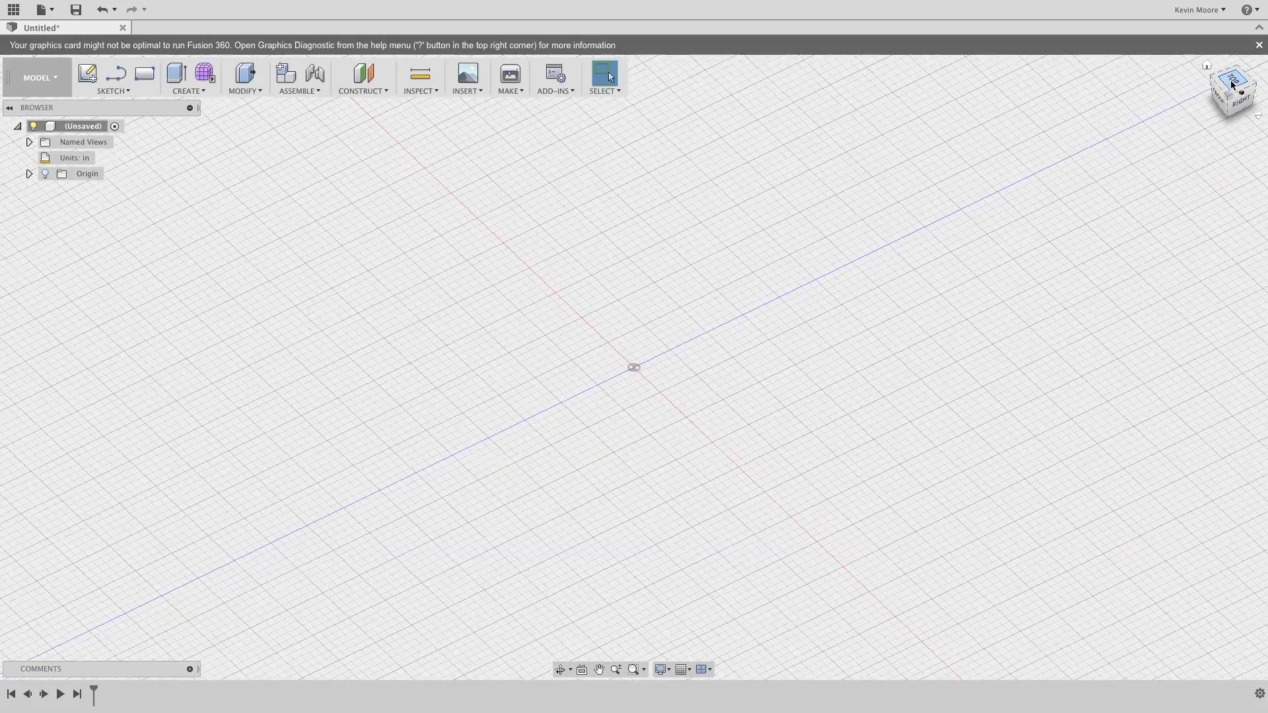
pyautogui.click(1247, 66)
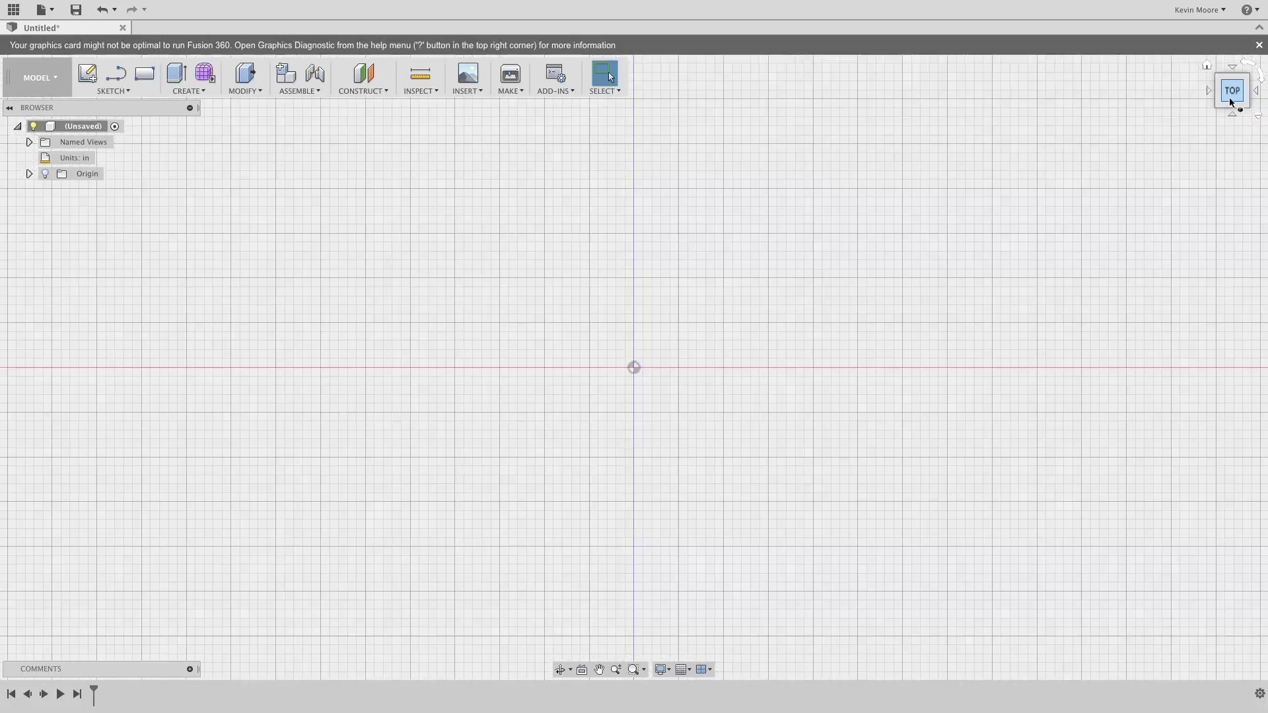
pyautogui.click(1232, 115)
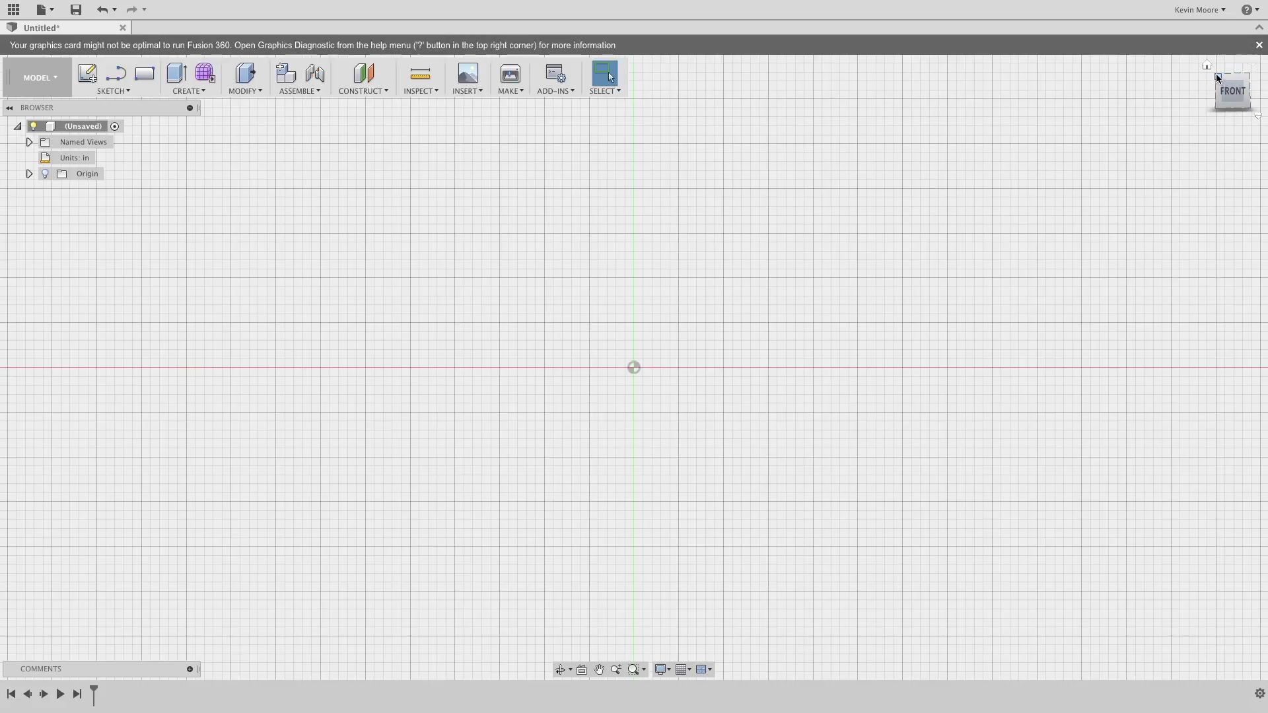
pyautogui.click(1216, 74)
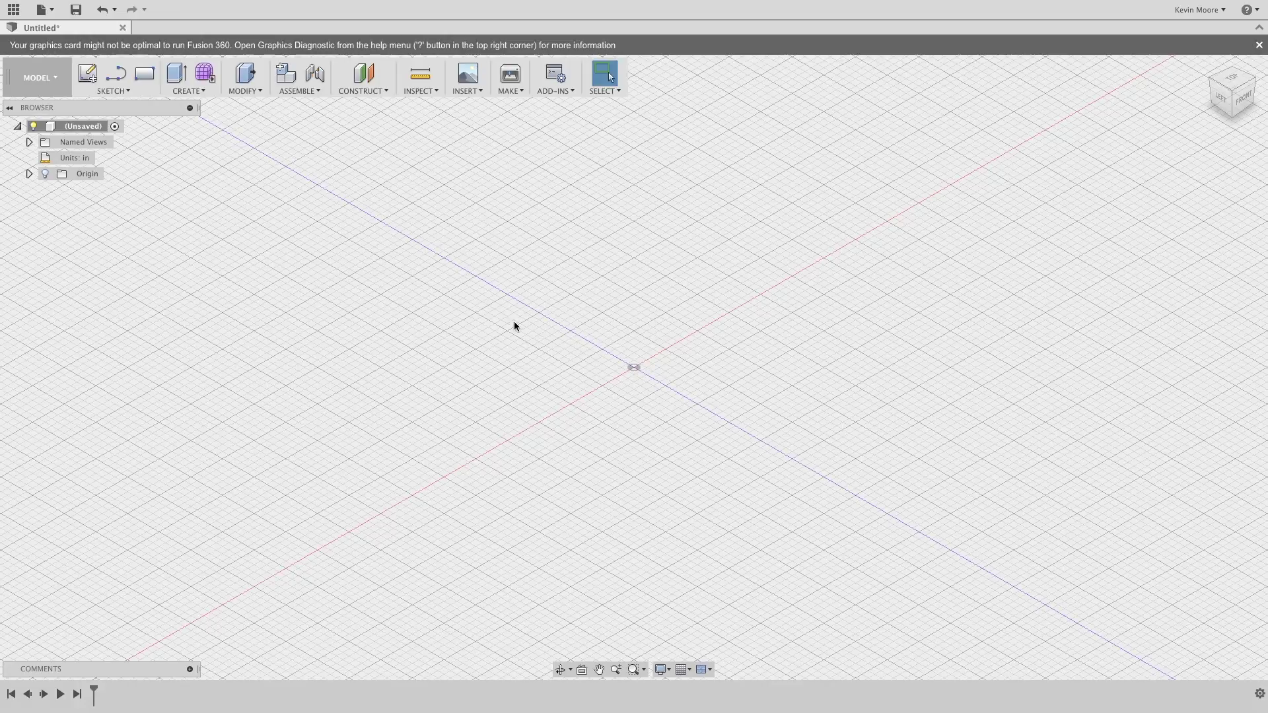
# Step: Start a box on the horizontal plane from the origin, with a base 2 in wide and about 1 3/32 in long
pyautogui.click(178, 92)
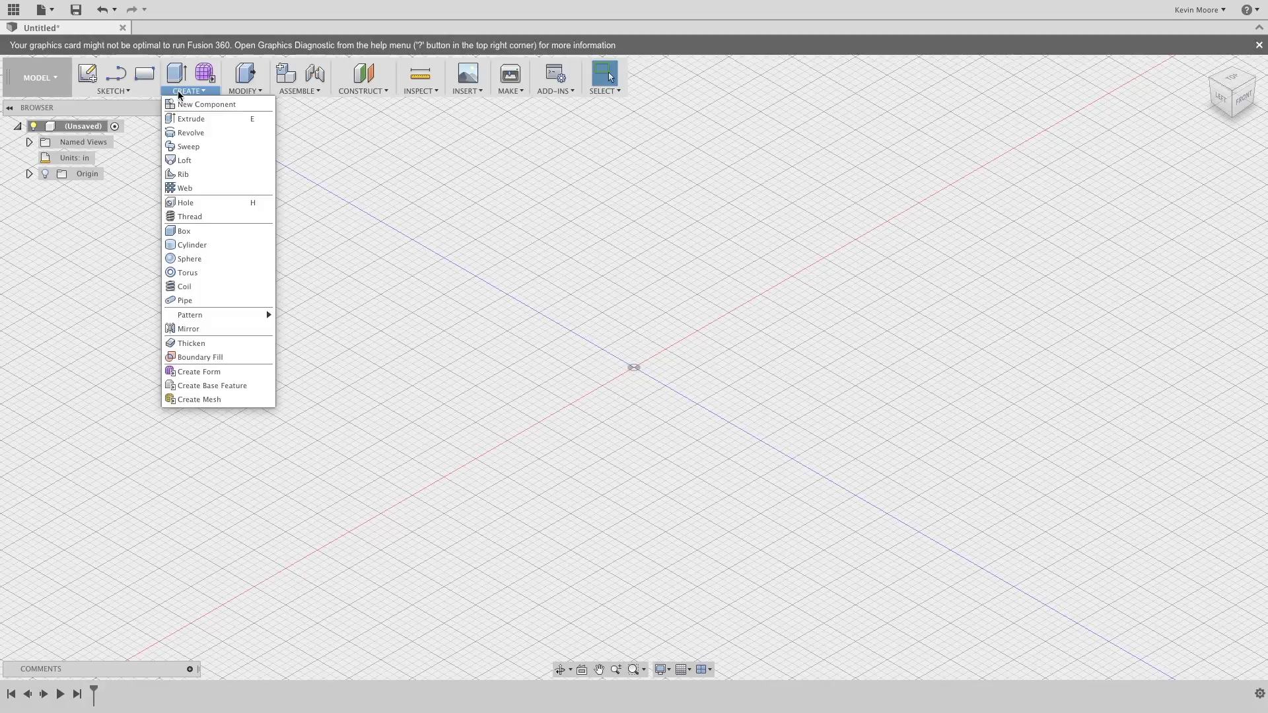
pyautogui.click(185, 231)
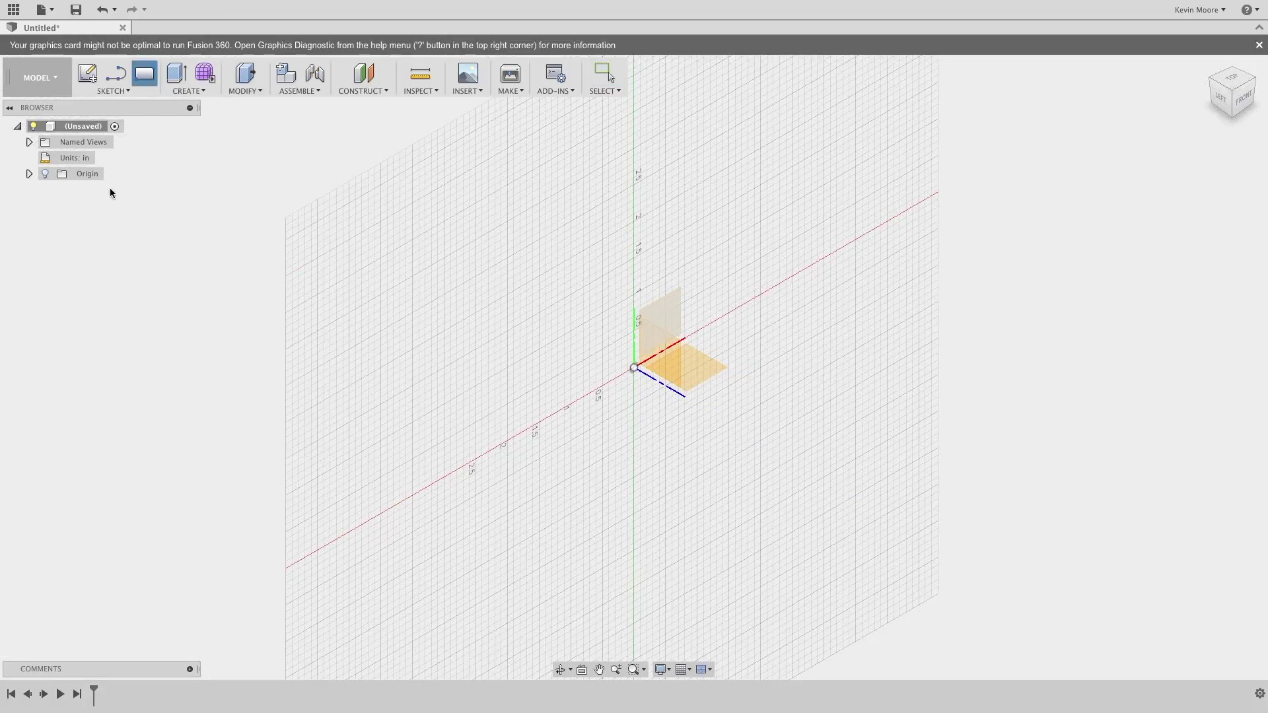
pyautogui.keyDown('shift'); pyautogui.moveTo(359, 268); pyautogui.dragTo(665, 390, button='middle'); pyautogui.keyUp('shift')
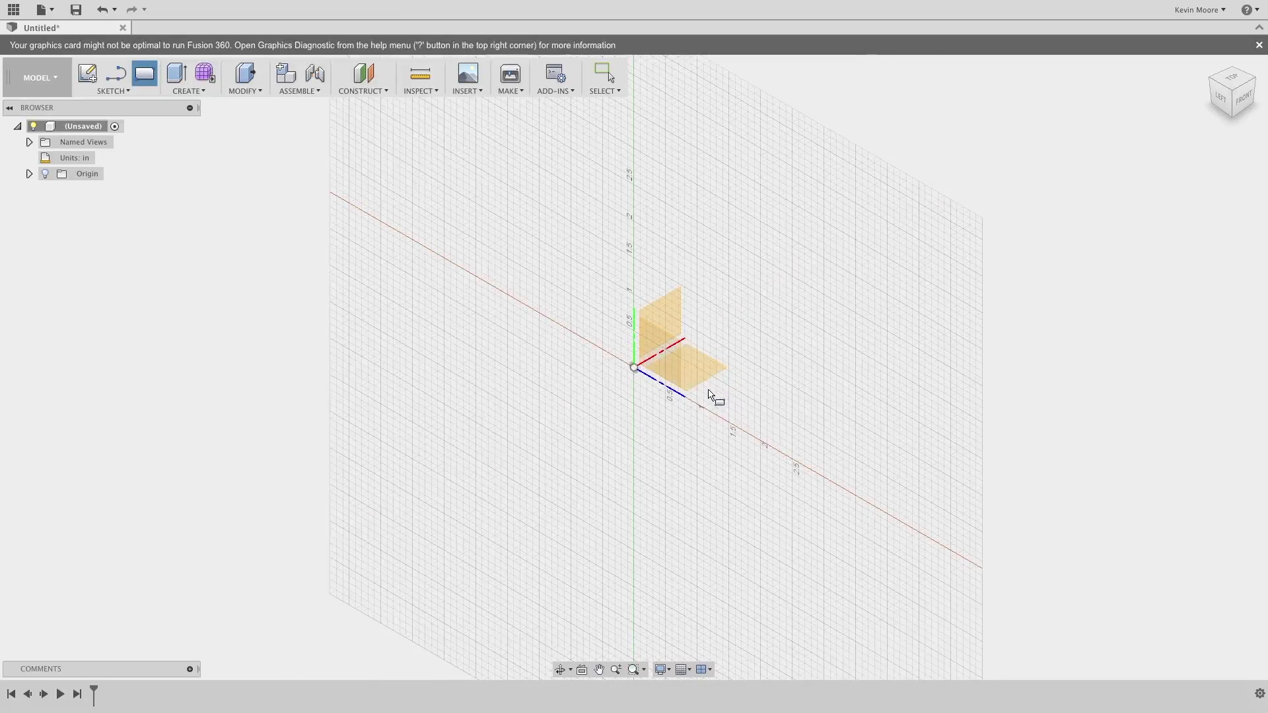
pyautogui.click(715, 373)
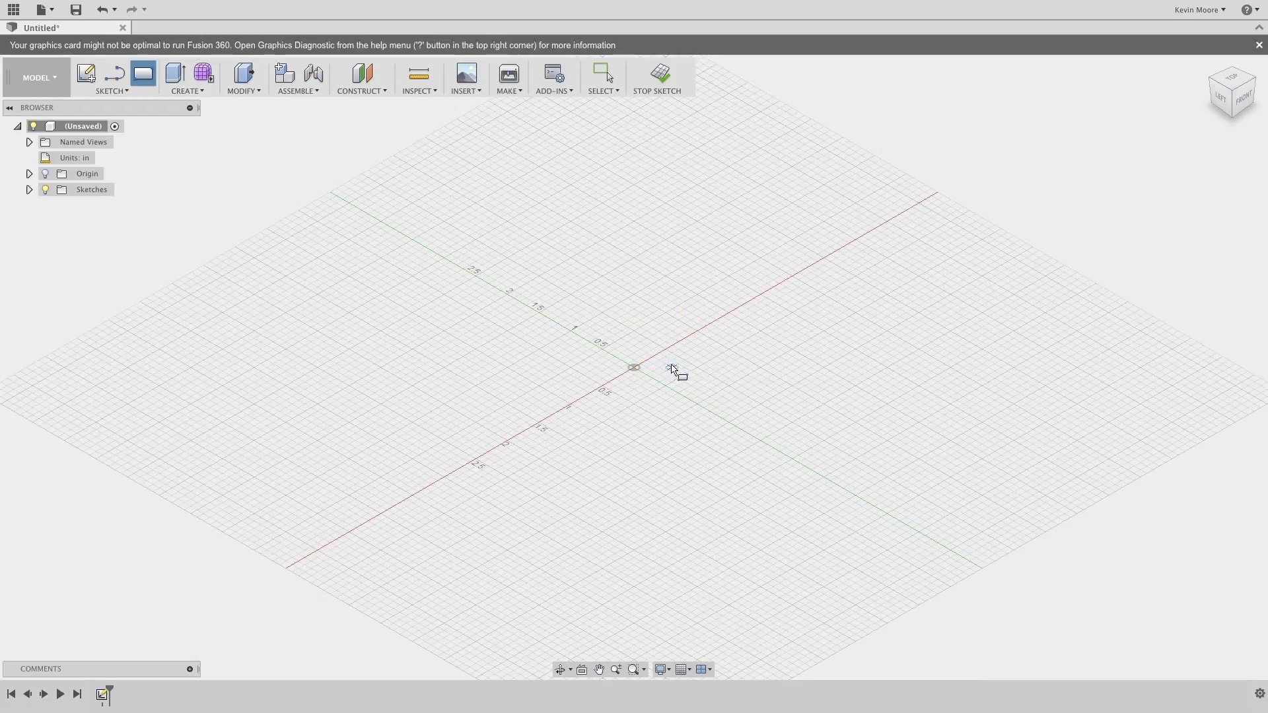
pyautogui.click(635, 369)
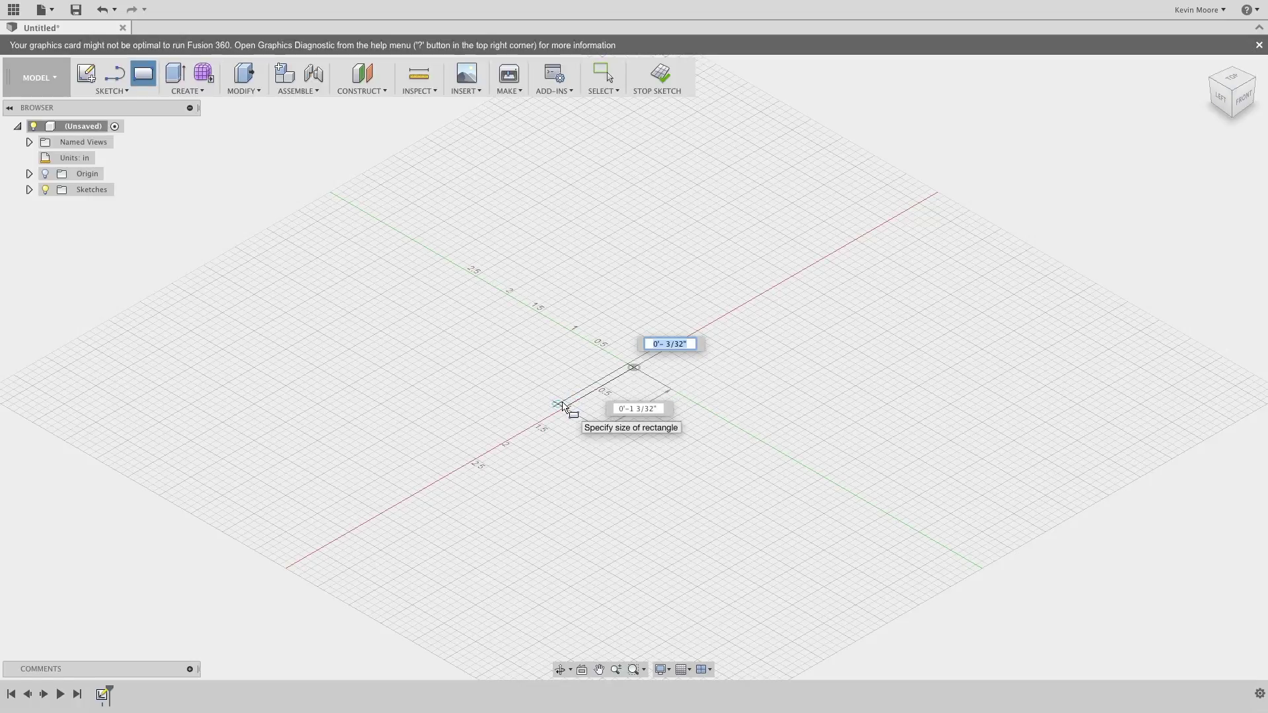
pyautogui.write('2')
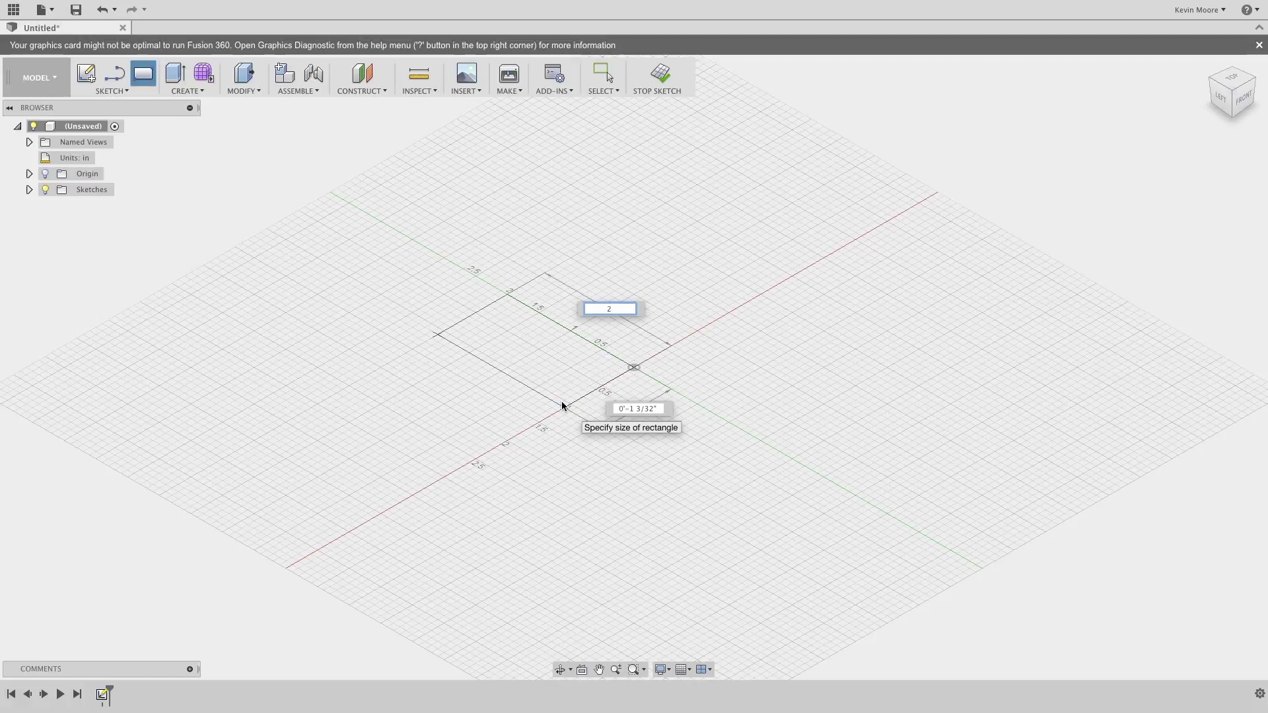
pyautogui.click(563, 403)
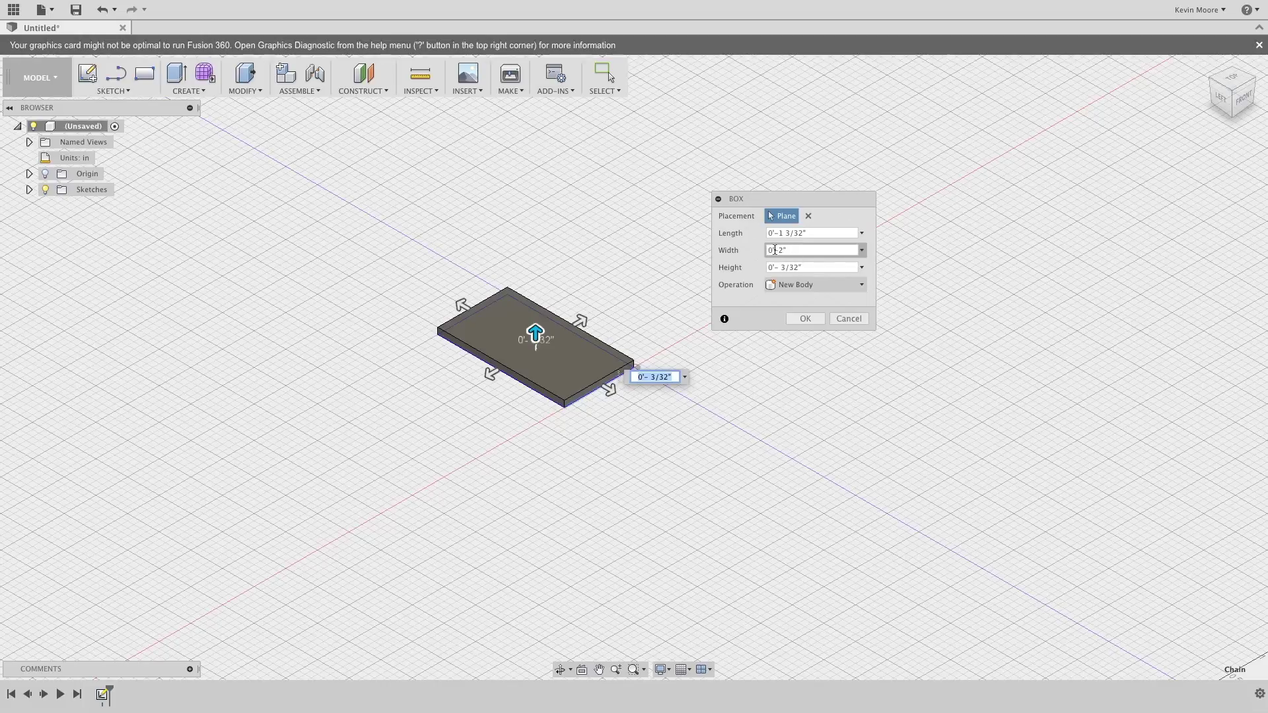
# Step: Set the box's length and height to 2 in and create it as a new body
pyautogui.click(783, 233)
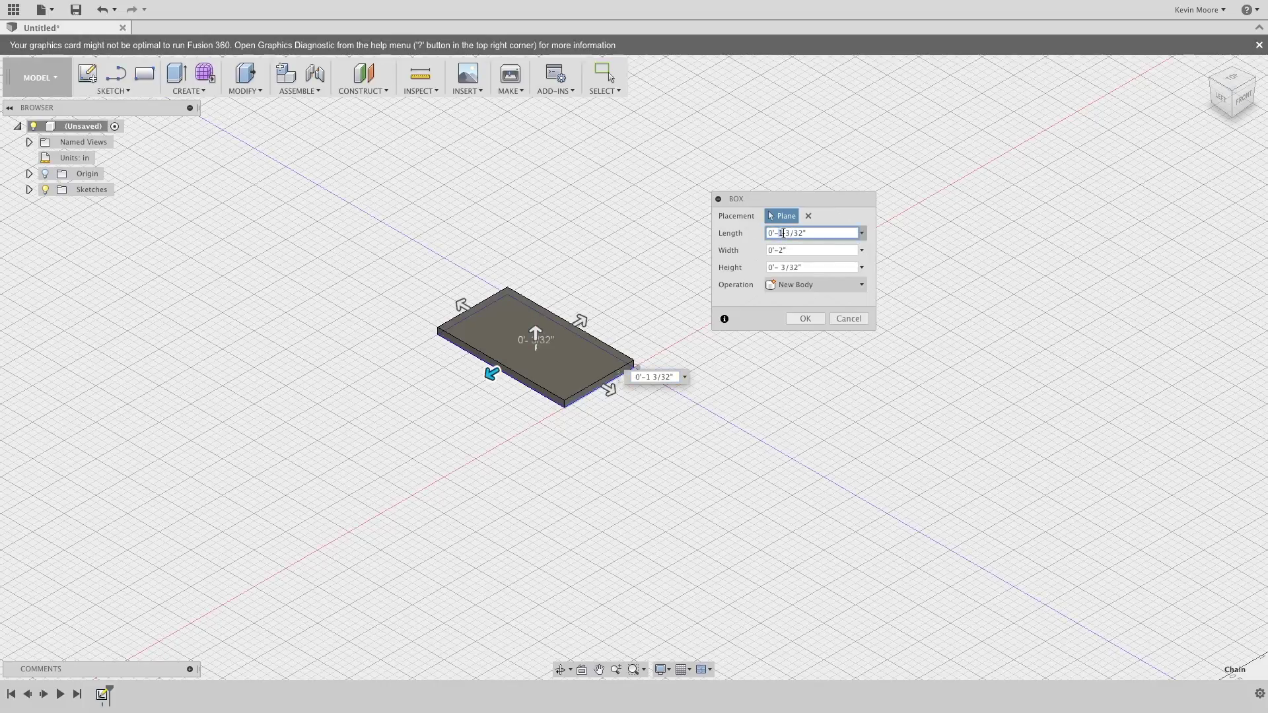
pyautogui.tripleClick(786, 233)
pyautogui.write('2')
pyautogui.press('Tab')
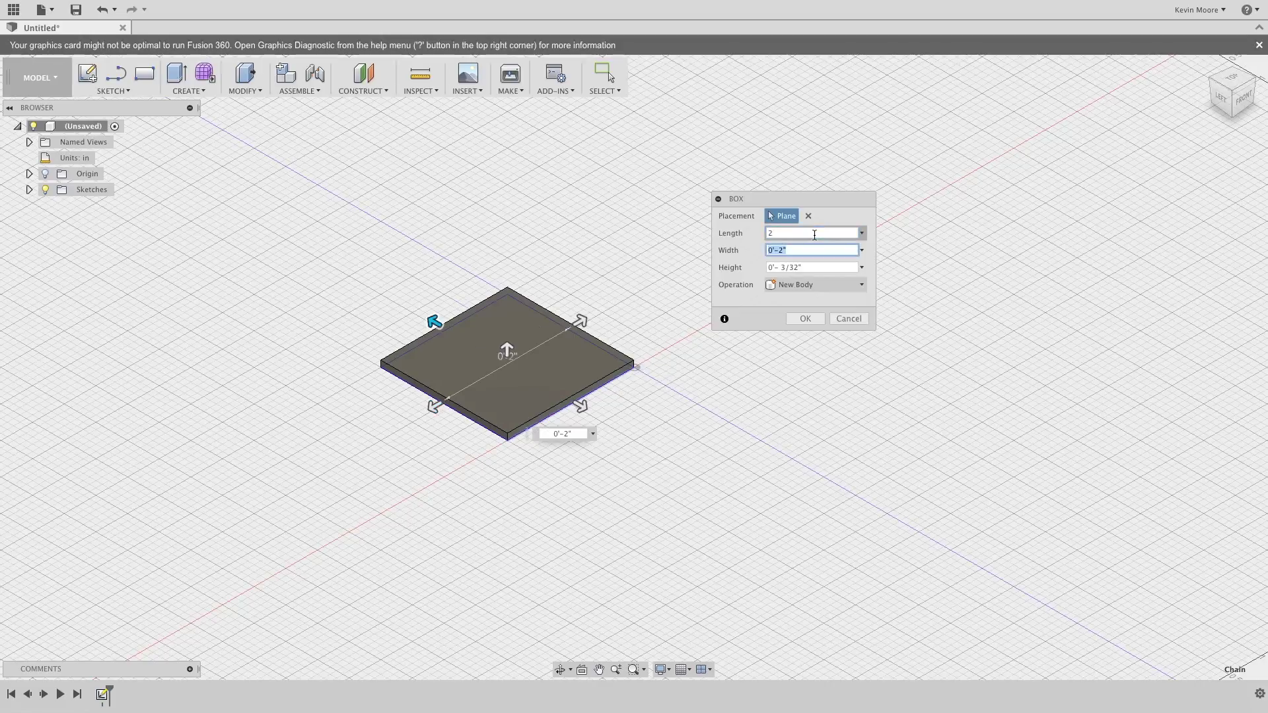
pyautogui.tripleClick(792, 267)
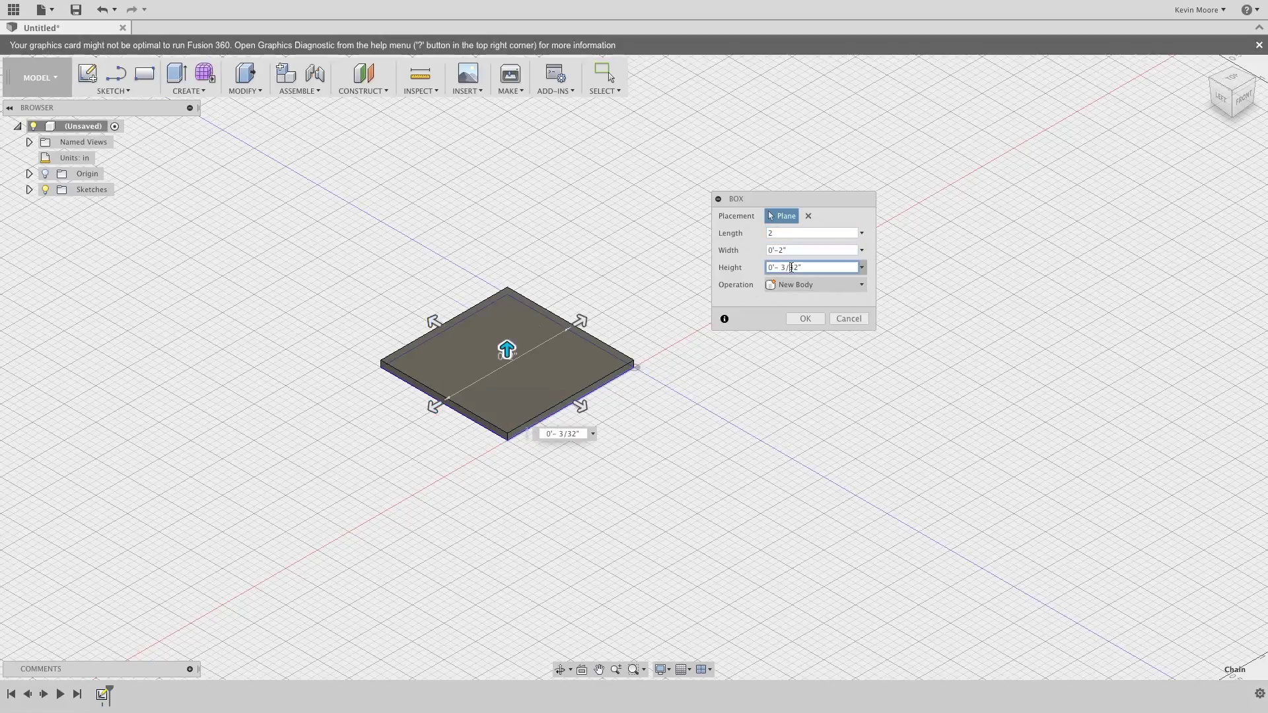
pyautogui.write('2')
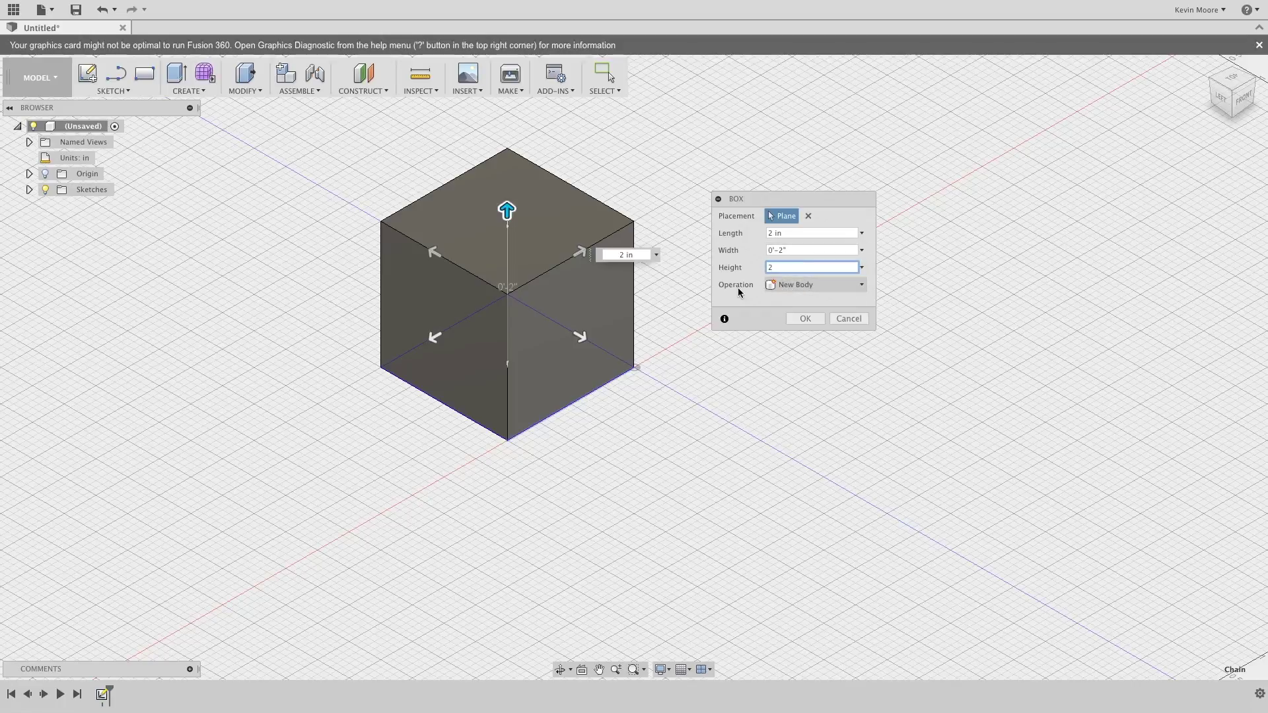
pyautogui.click(862, 290)
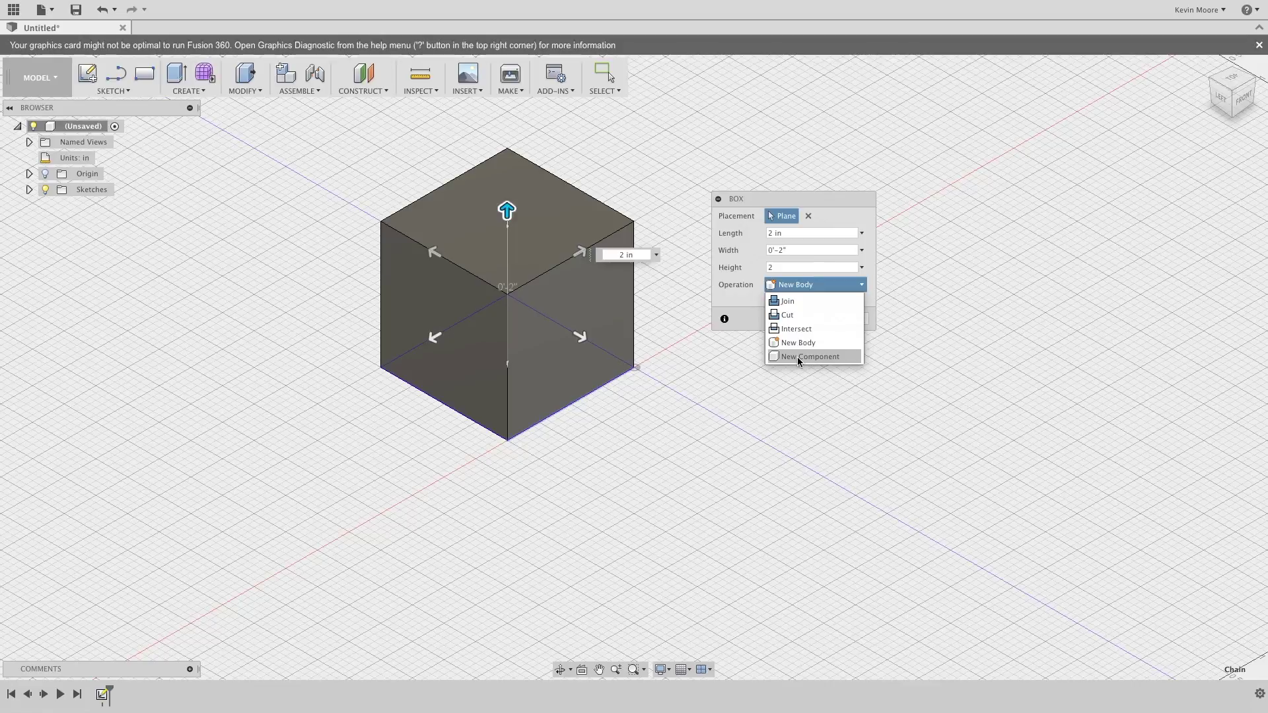
pyautogui.click(806, 288)
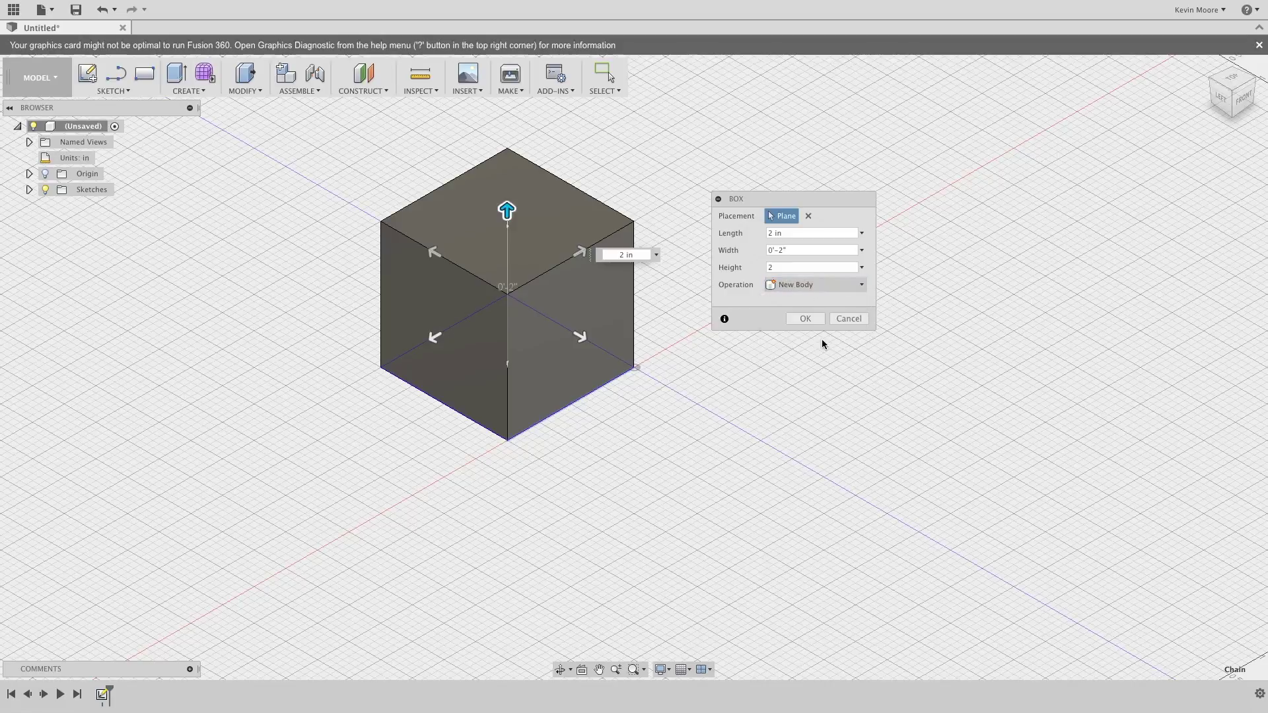
pyautogui.click(805, 320)
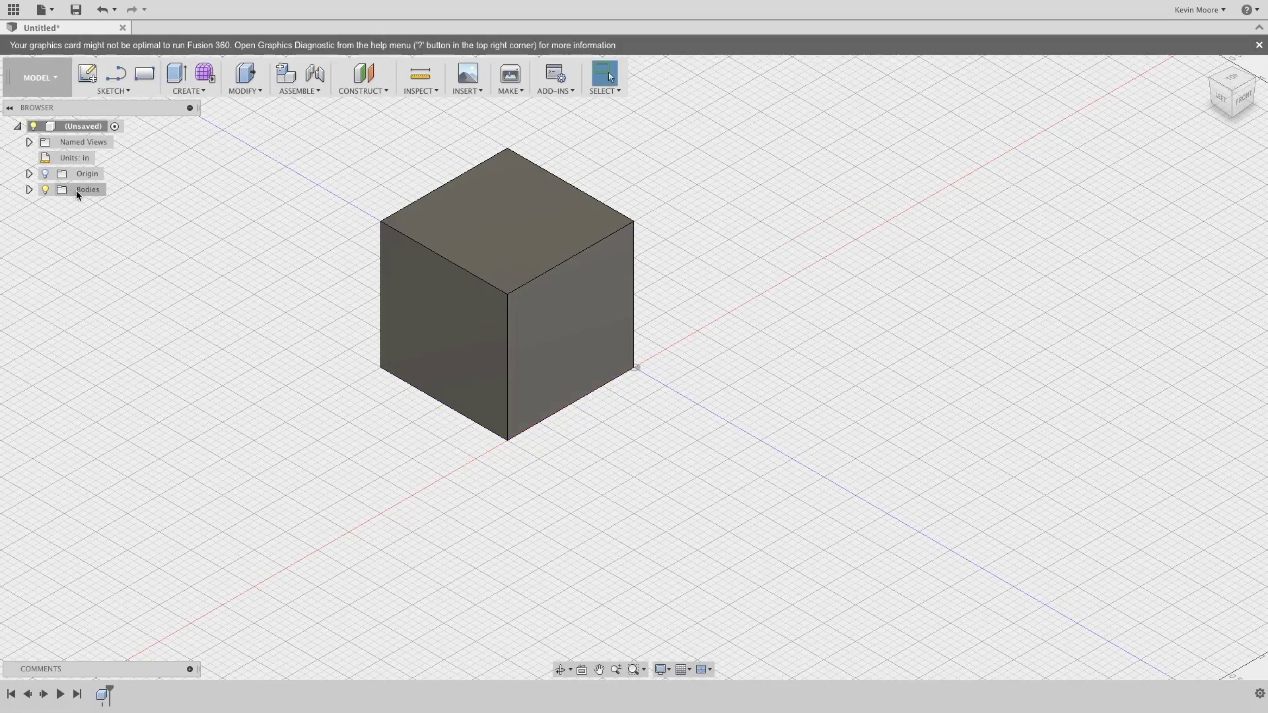
# Step: Rename the cube's body as Box1
pyautogui.click(29, 189)
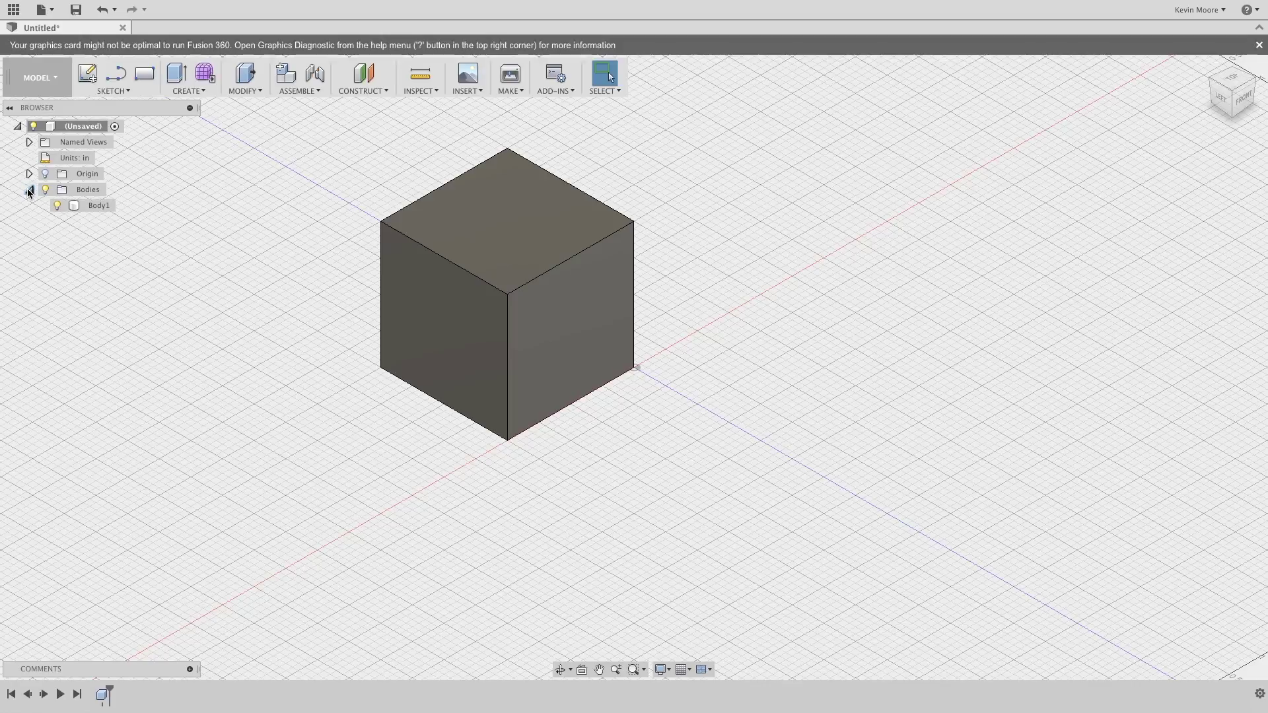
pyautogui.click(99, 210)
pyautogui.doubleClick(103, 209)
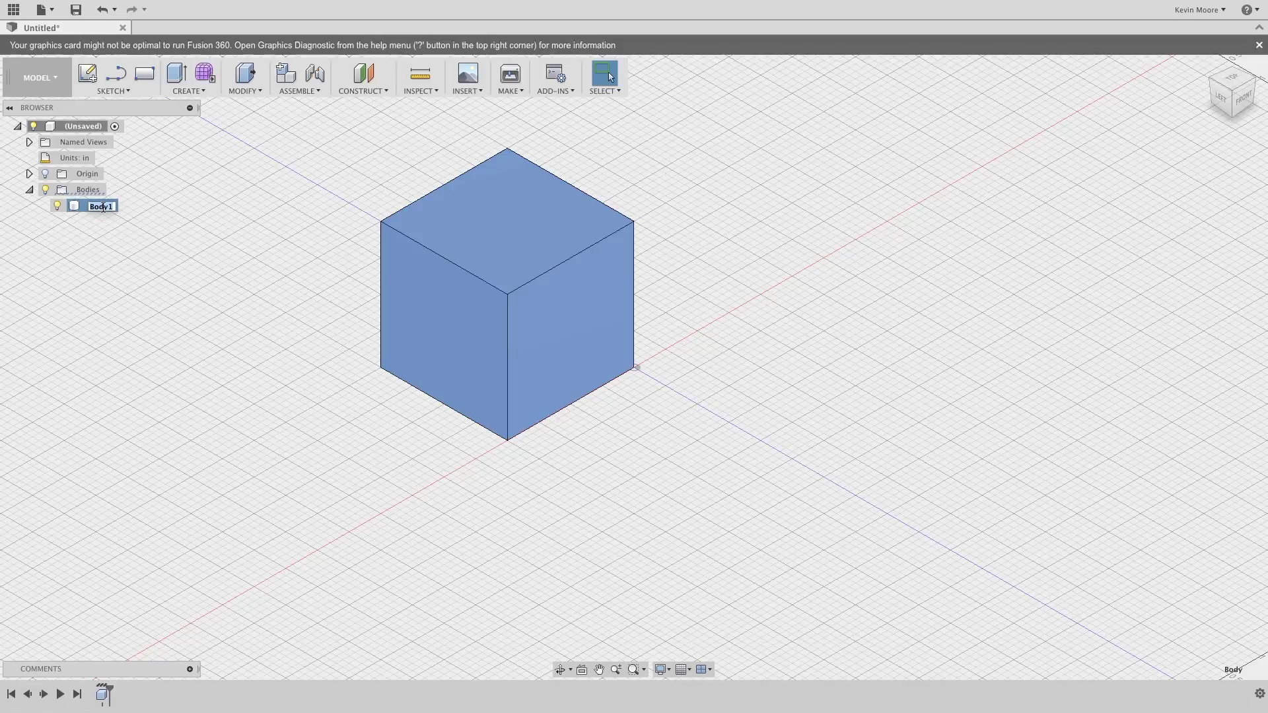
pyautogui.write('Box')
pyautogui.press('Return')
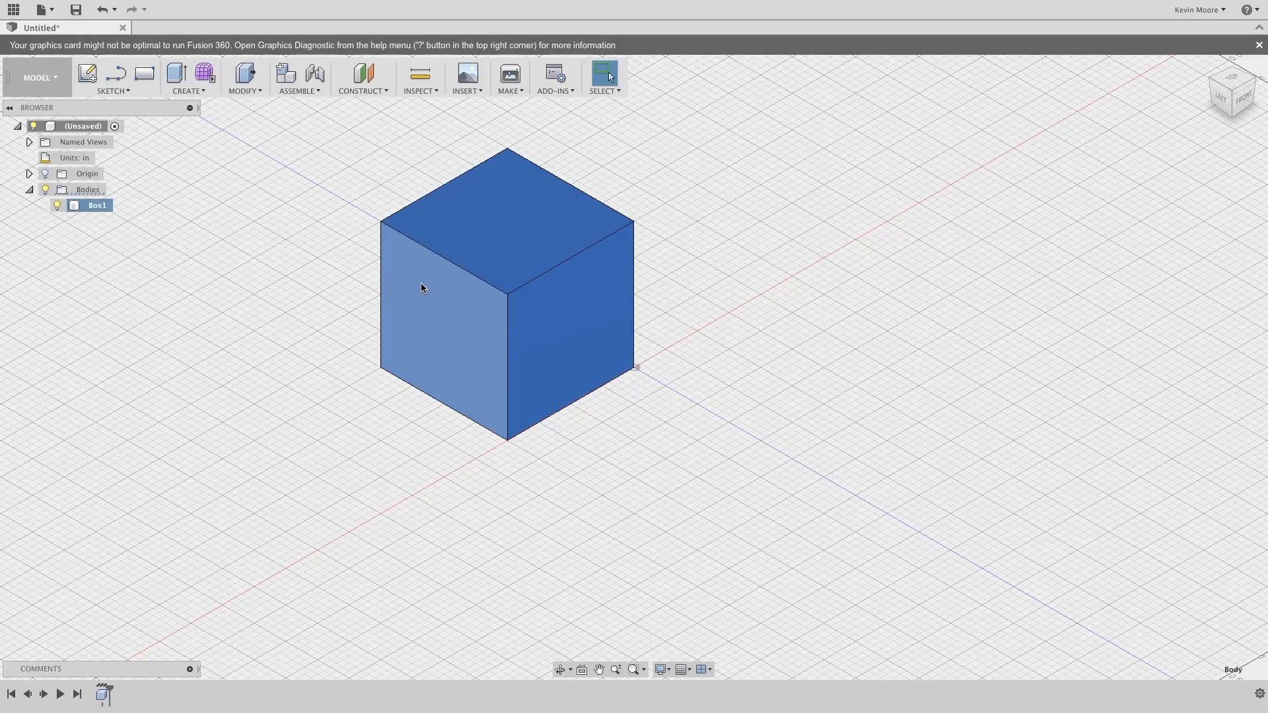
# Step: Examine the cube from different angles and distances by panning, orbiting and zooming the view
pyautogui.moveTo(449, 267); pyautogui.dragTo(450, 271, button='middle')
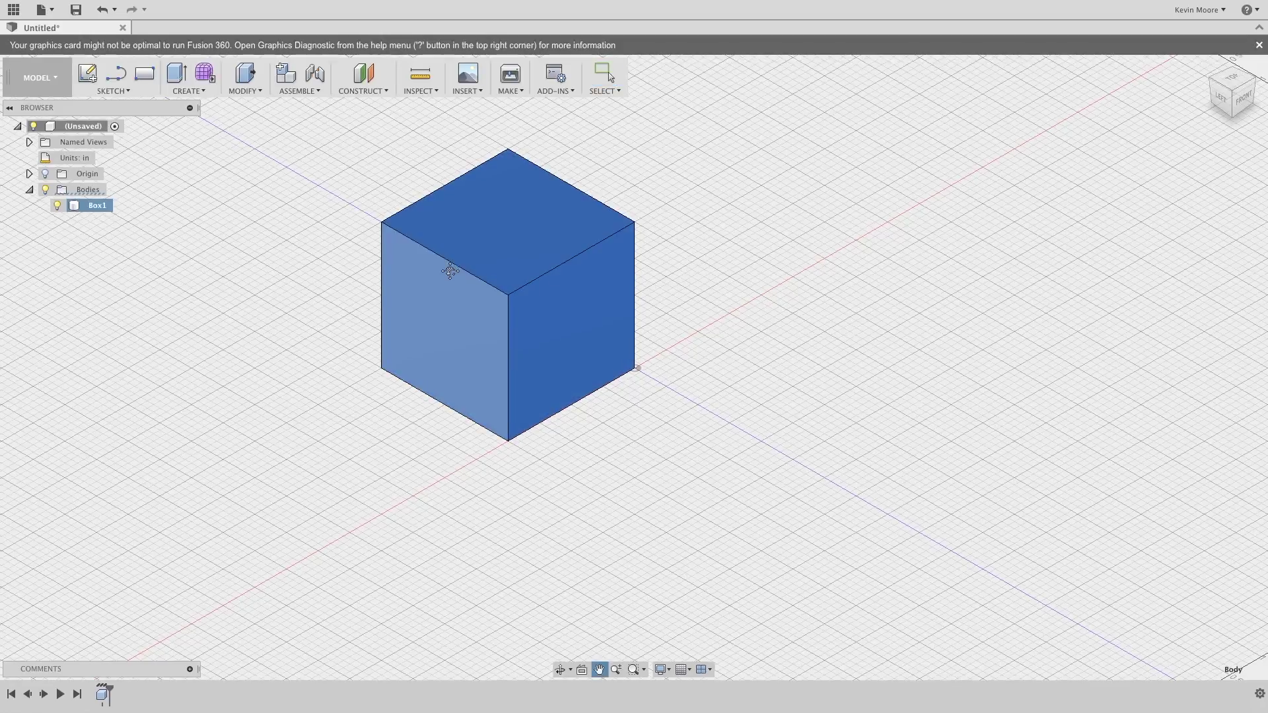
pyautogui.scroll(-6, 450, 270)
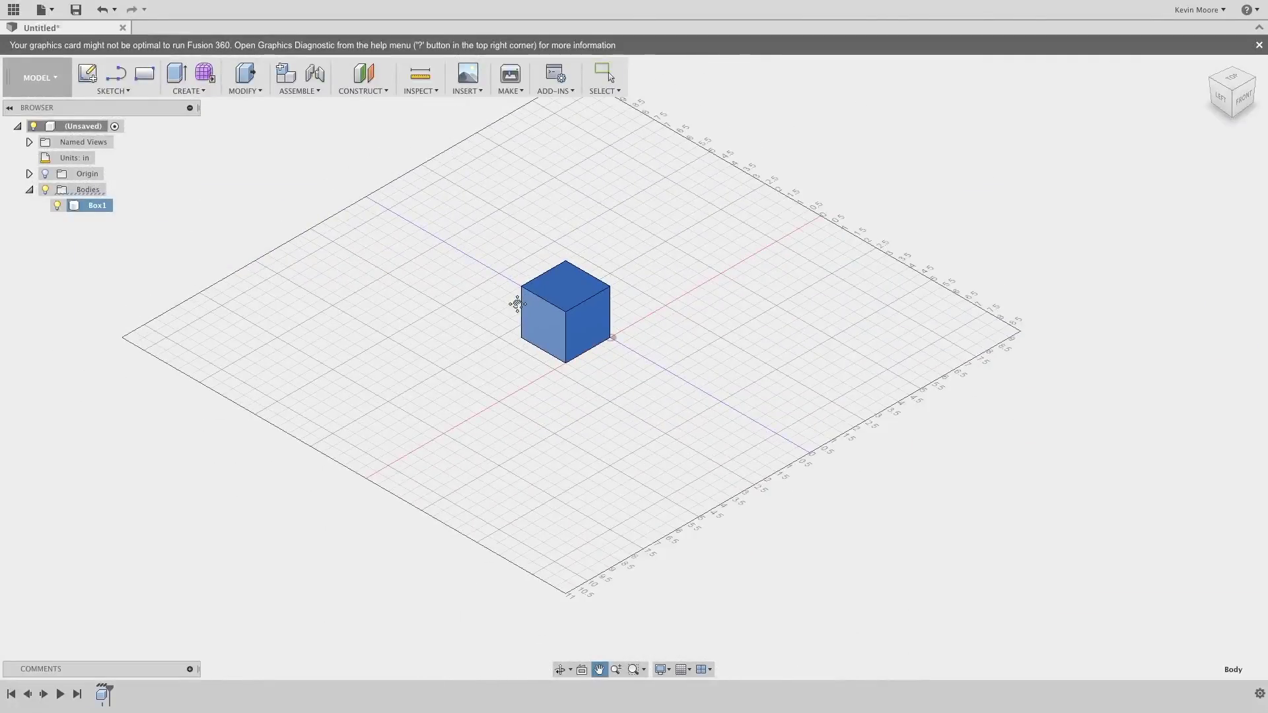
pyautogui.scroll(-4, 517, 304)
pyautogui.scroll(-2, 537, 311)
pyautogui.scroll(3, 526, 322)
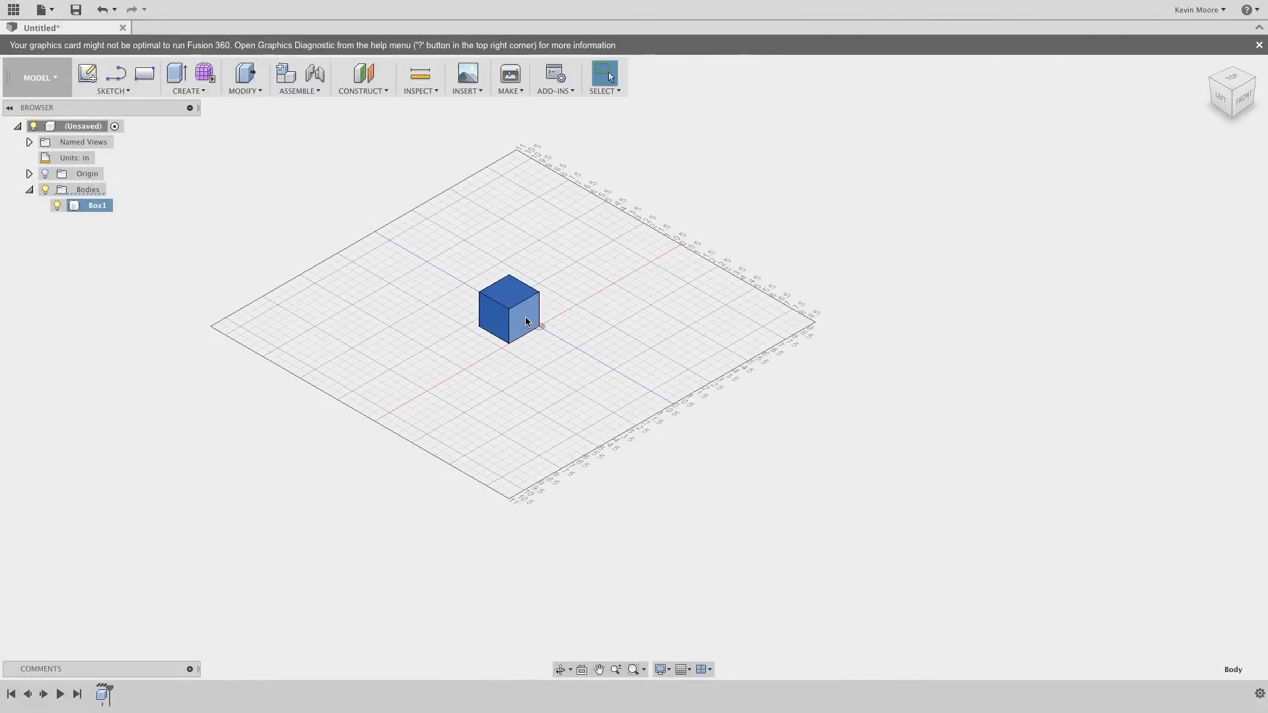
pyautogui.scroll(8, 526, 321)
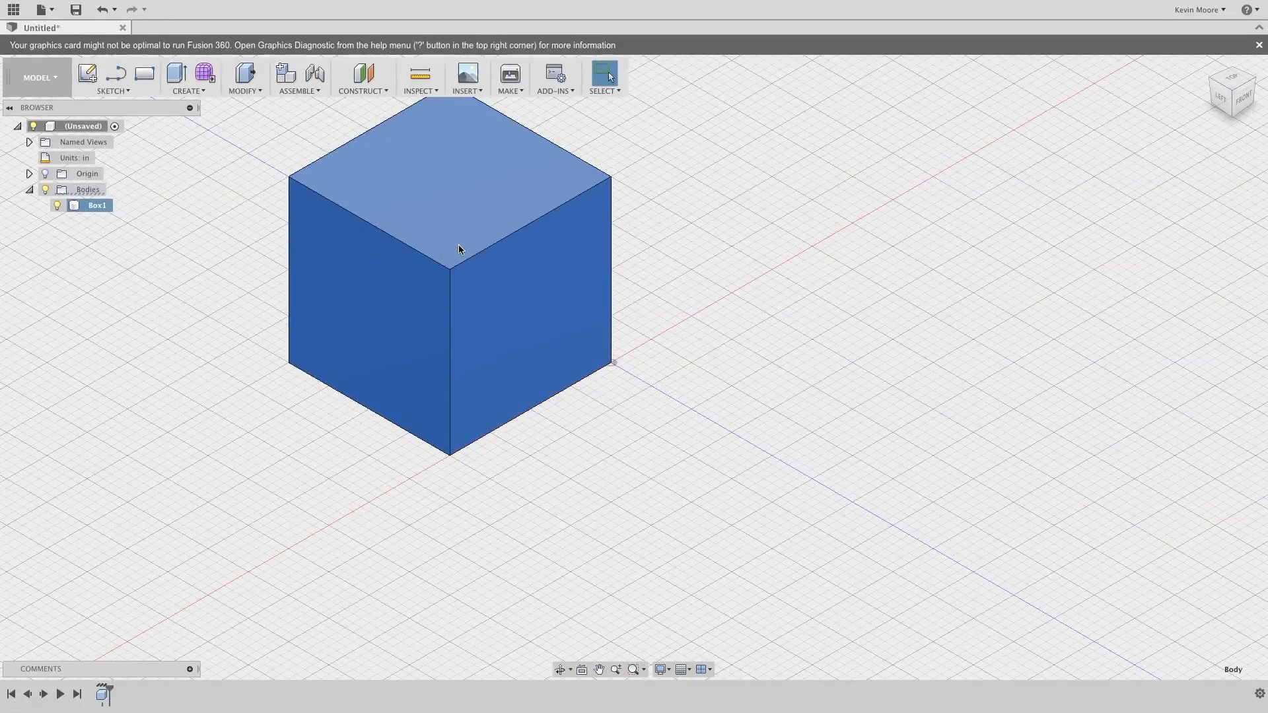
pyautogui.keyDown('shift'); pyautogui.moveTo(460, 249); pyautogui.dragTo(519, 349, button='middle'); pyautogui.keyUp('shift')
pyautogui.press('Escape')
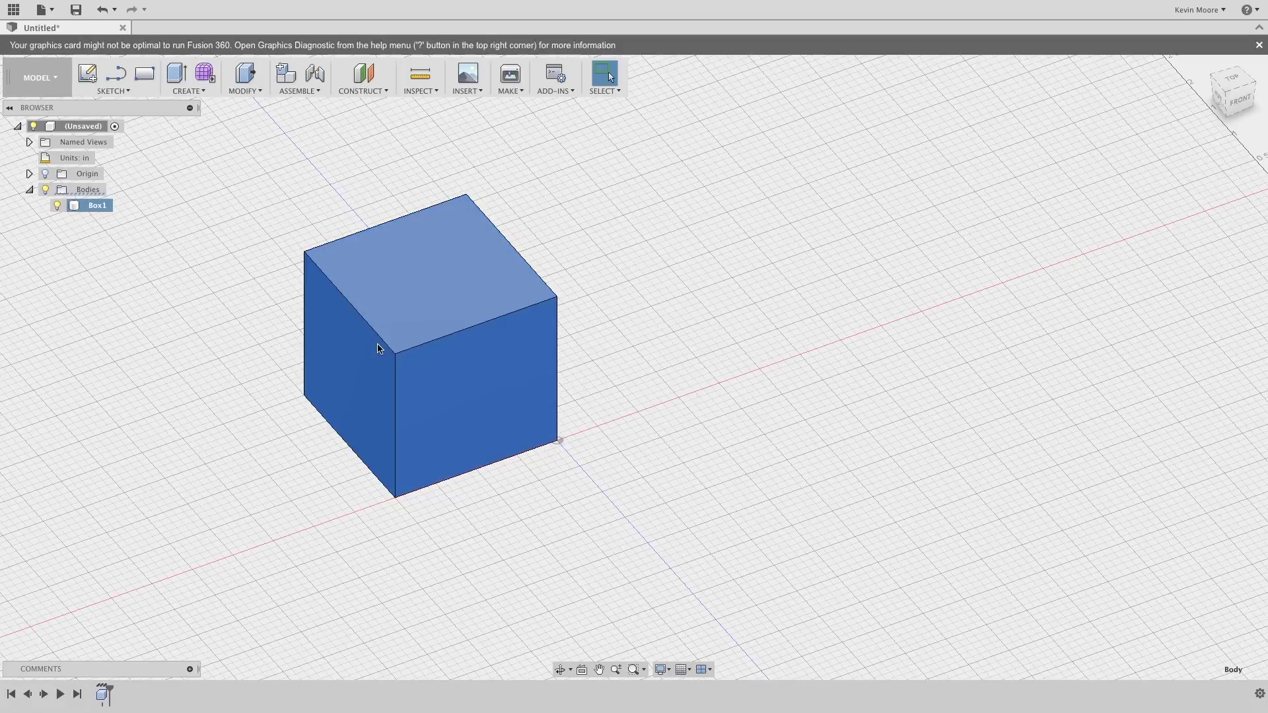
pyautogui.moveTo(380, 348); pyautogui.dragTo(663, 385, button='middle')
pyautogui.scroll(-1, 661, 383)
pyautogui.scroll(4, 661, 383)
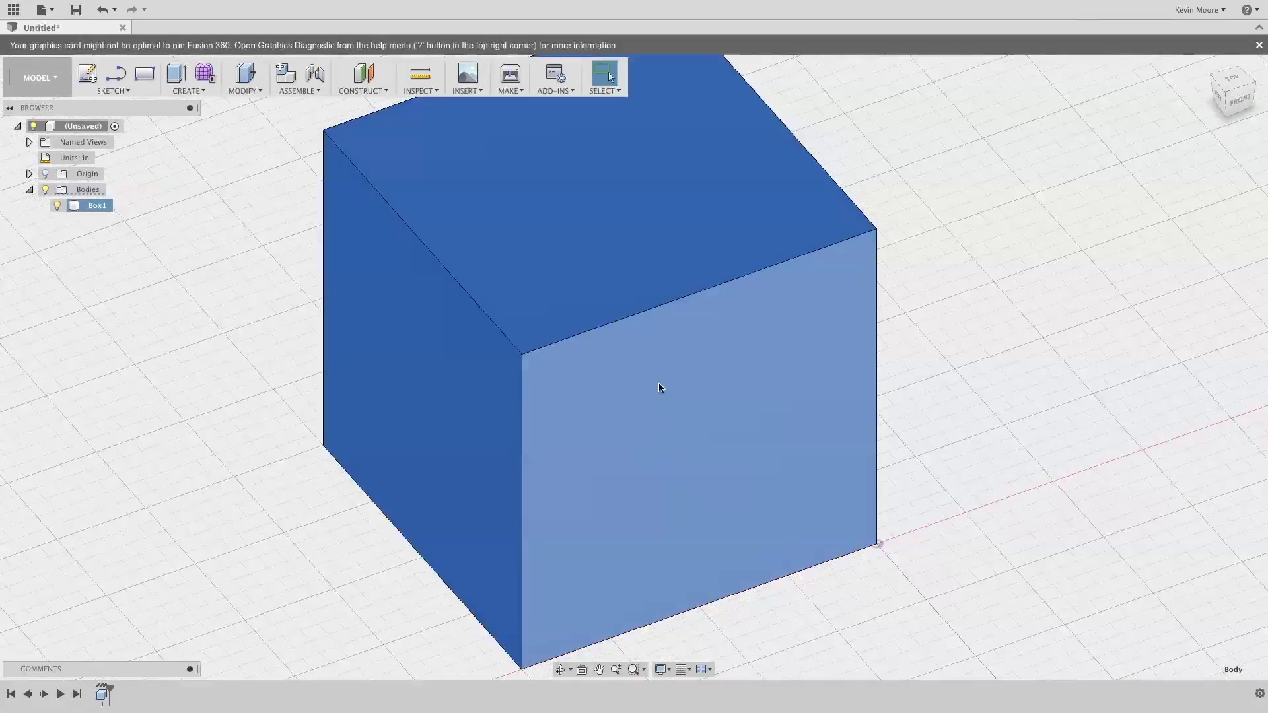
pyautogui.scroll(-2, 659, 383)
pyautogui.scroll(3, 660, 382)
pyautogui.scroll(-5, 658, 383)
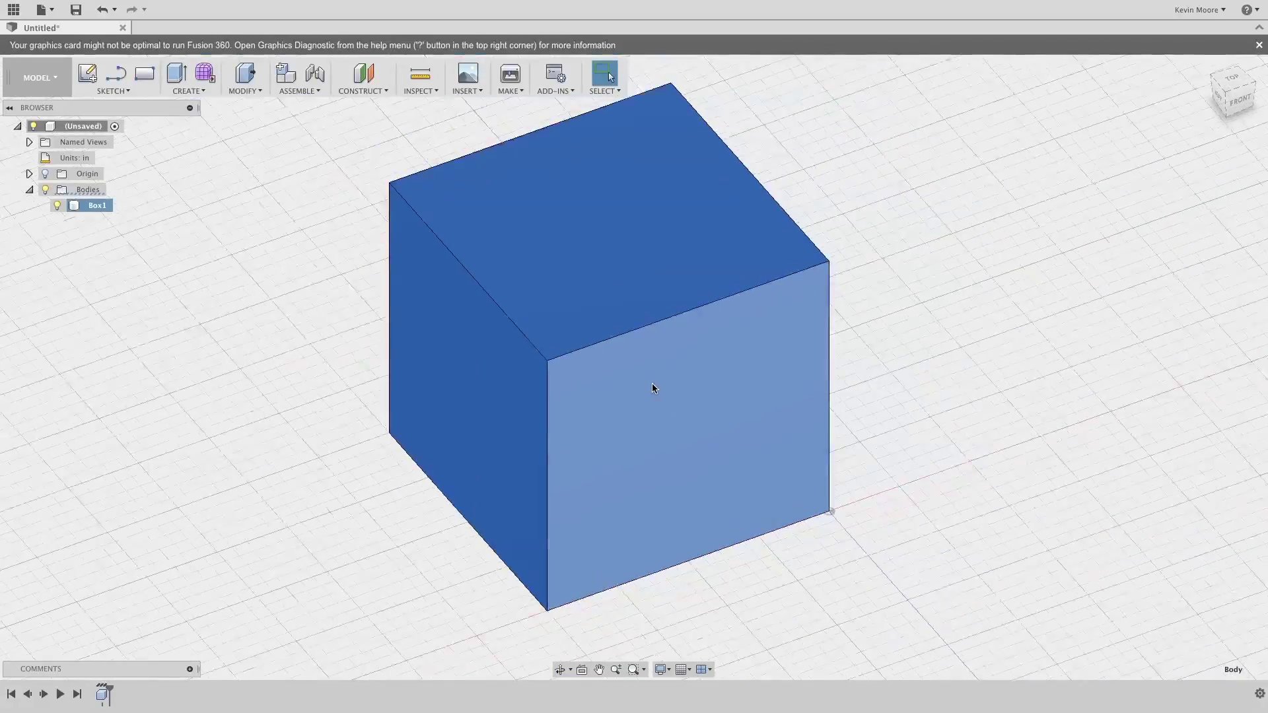
pyautogui.scroll(-1, 652, 384)
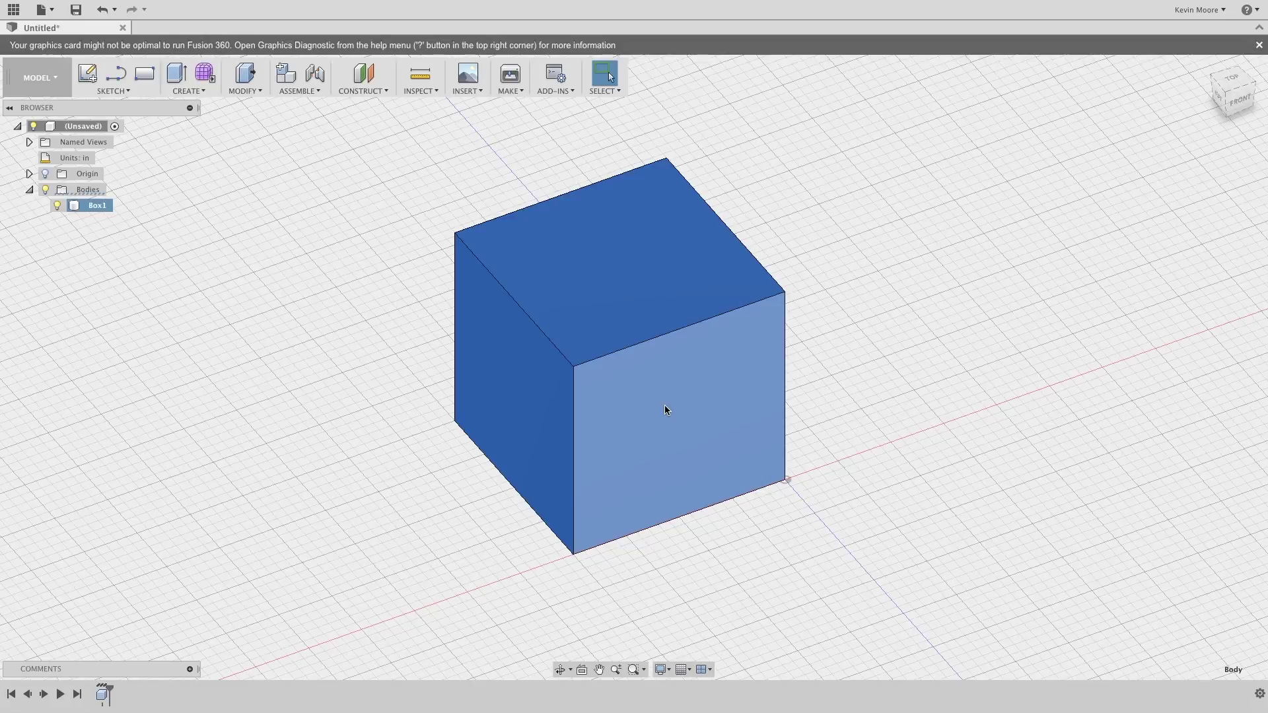
pyautogui.scroll(2, 664, 405)
pyautogui.scroll(-2, 665, 405)
pyautogui.scroll(3, 664, 406)
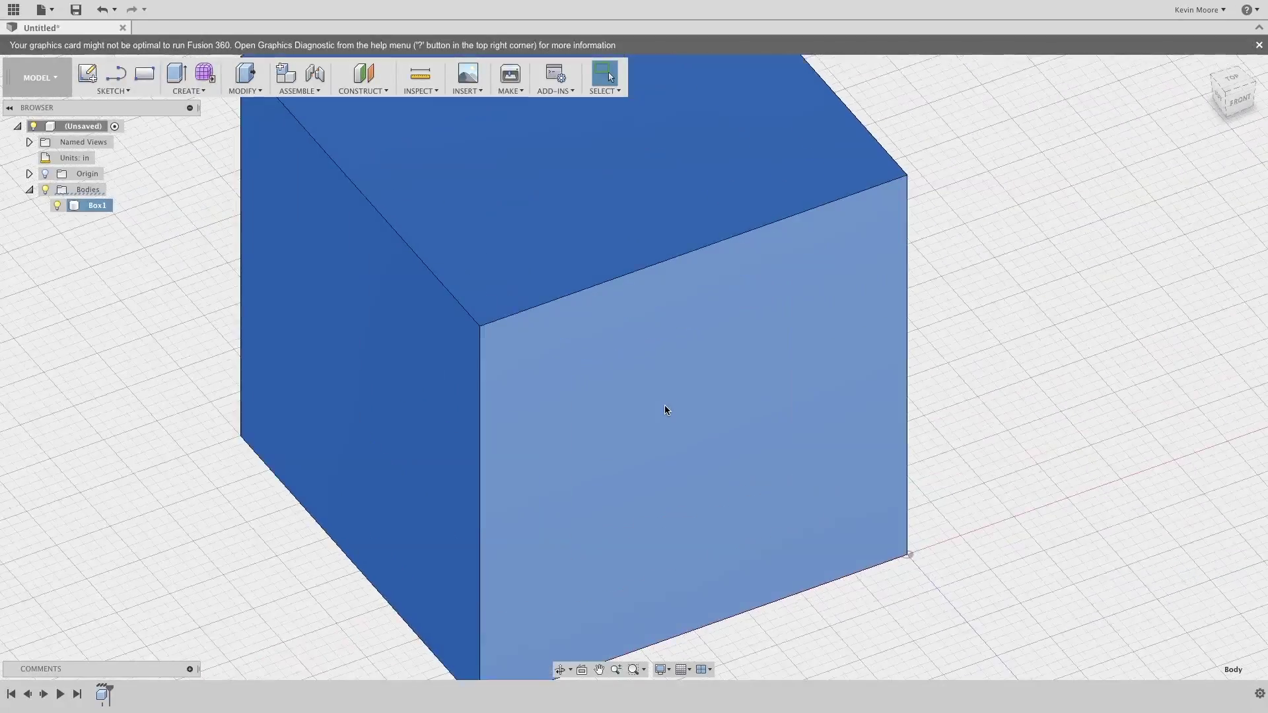
# Step: Orbit around Box1 and zoom in and out to inspect its top and side faces, selecting a side face briefly
pyautogui.scroll(-3, 665, 405)
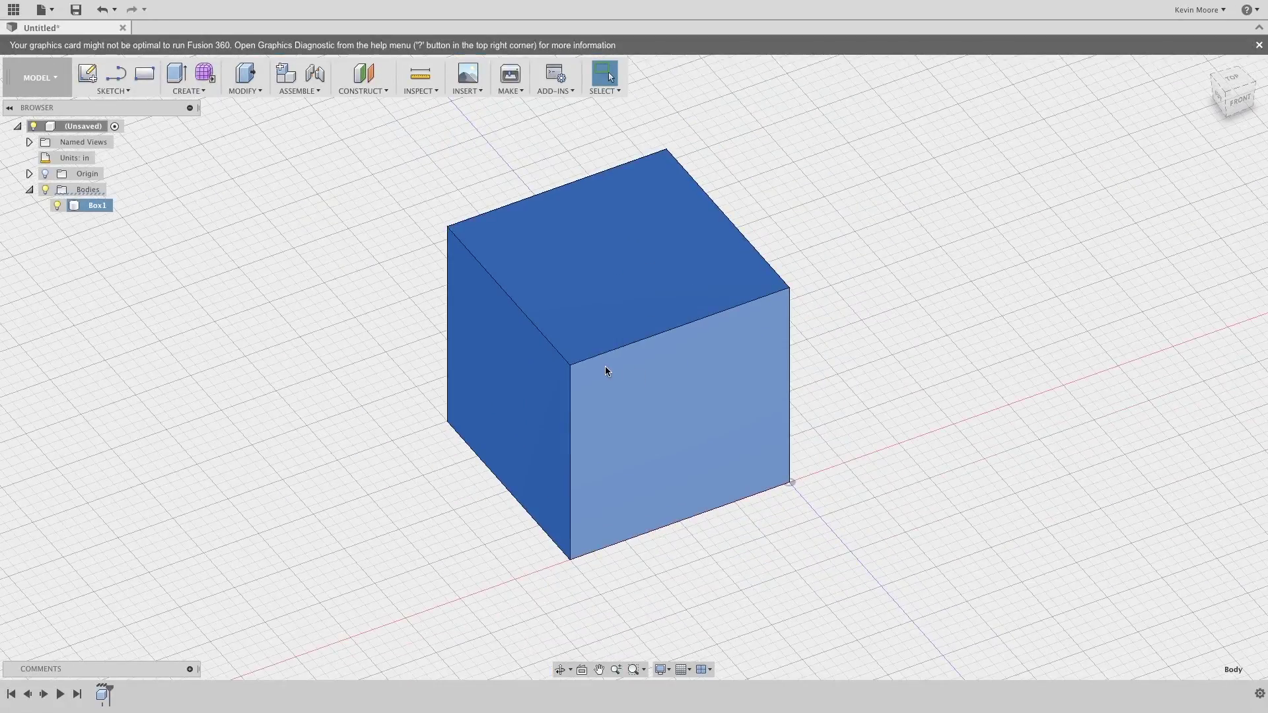
pyautogui.keyDown('shift'); pyautogui.moveTo(605, 366); pyautogui.dragTo(639, 362, button='middle'); pyautogui.keyUp('shift')
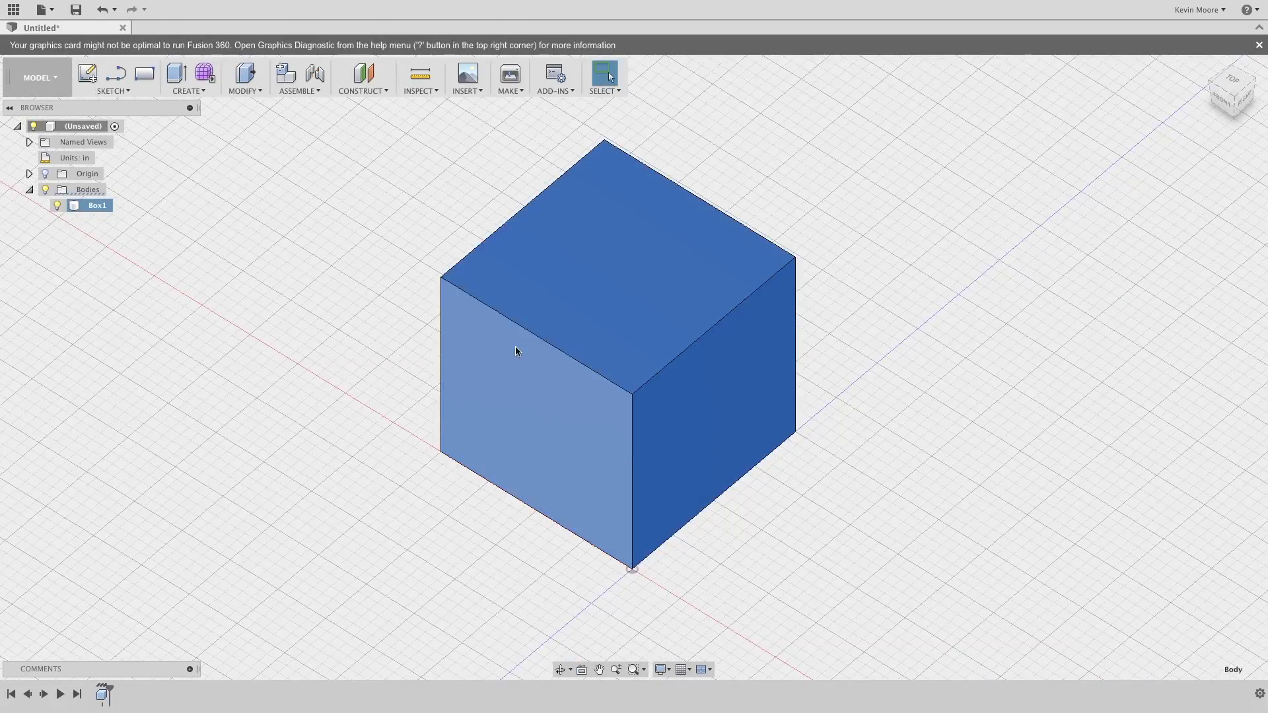
pyautogui.moveTo(516, 351); pyautogui.dragTo(694, 359, button='middle')
pyautogui.scroll(-5, 699, 379)
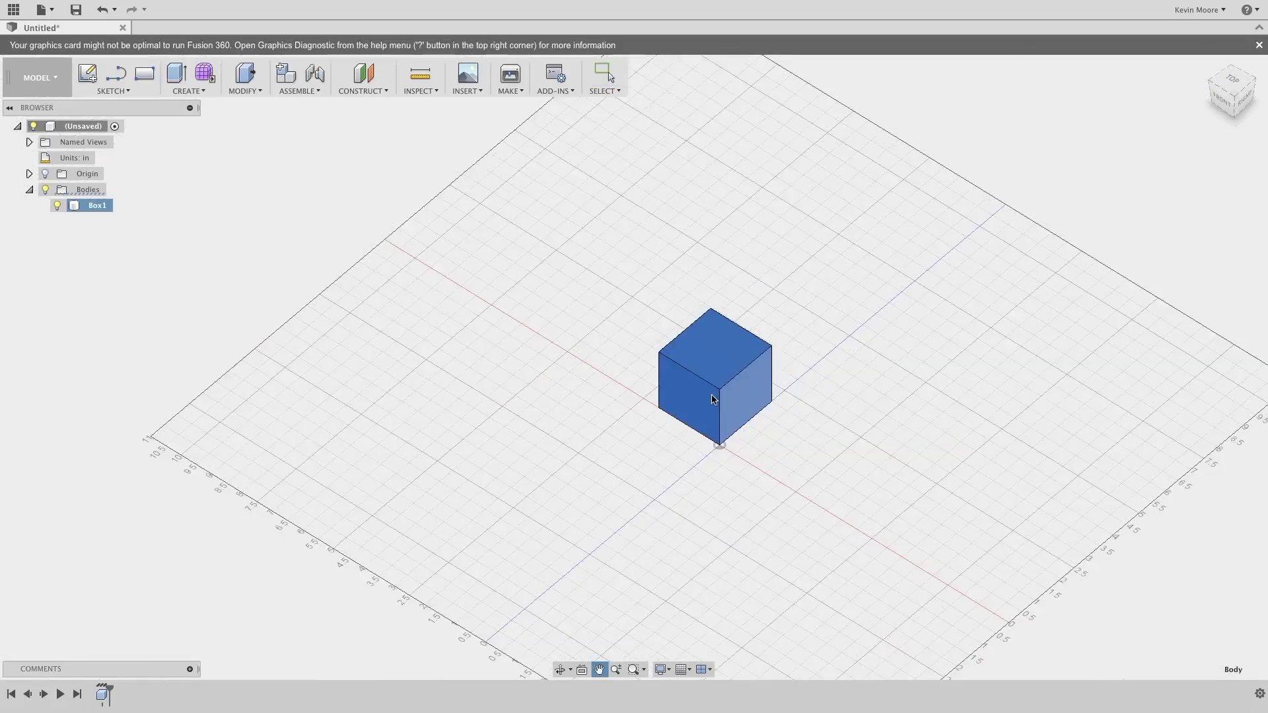
pyautogui.press('Escape')
pyautogui.scroll(5, 710, 392)
pyautogui.scroll(-1, 798, 407)
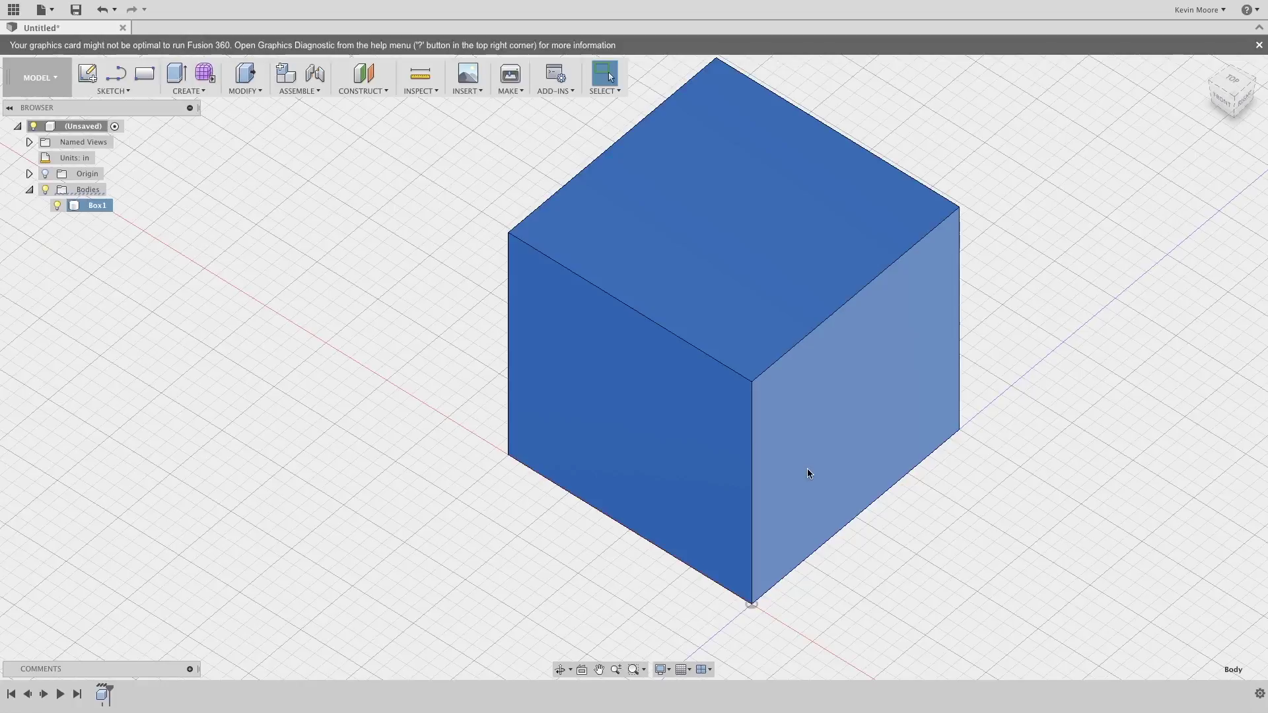
pyautogui.keyDown('shift'); pyautogui.moveTo(870, 275); pyautogui.dragTo(750, 241, button='middle'); pyautogui.keyUp('shift')
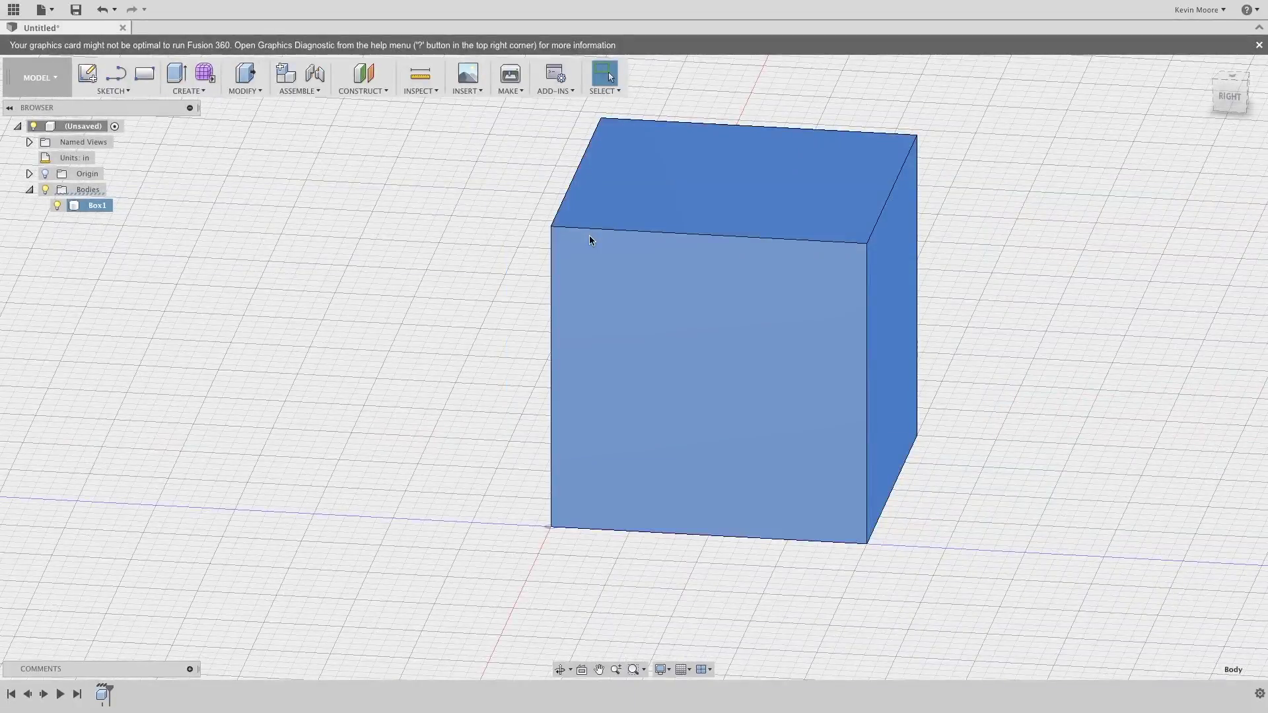
pyautogui.keyDown('shift'); pyautogui.moveTo(482, 262); pyautogui.dragTo(689, 342, button='middle'); pyautogui.keyUp('shift')
pyautogui.click(759, 356)
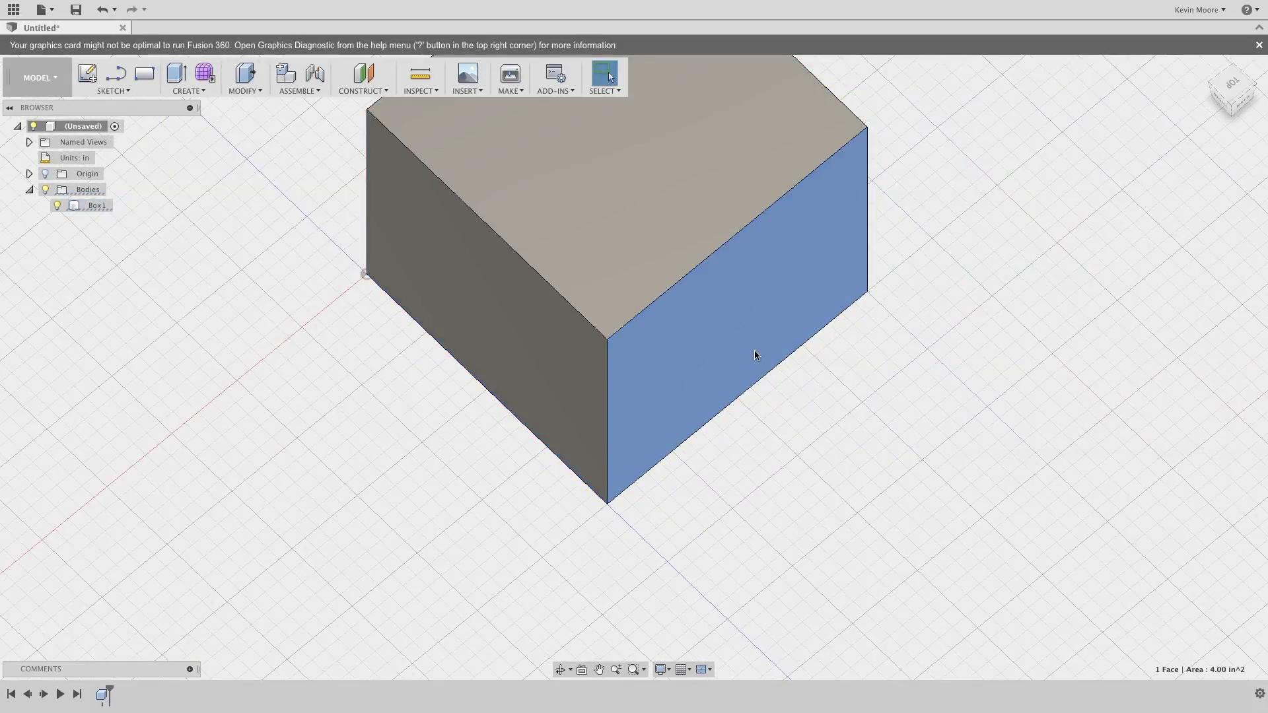
pyautogui.press('Escape')
pyautogui.scroll(1, 921, 364)
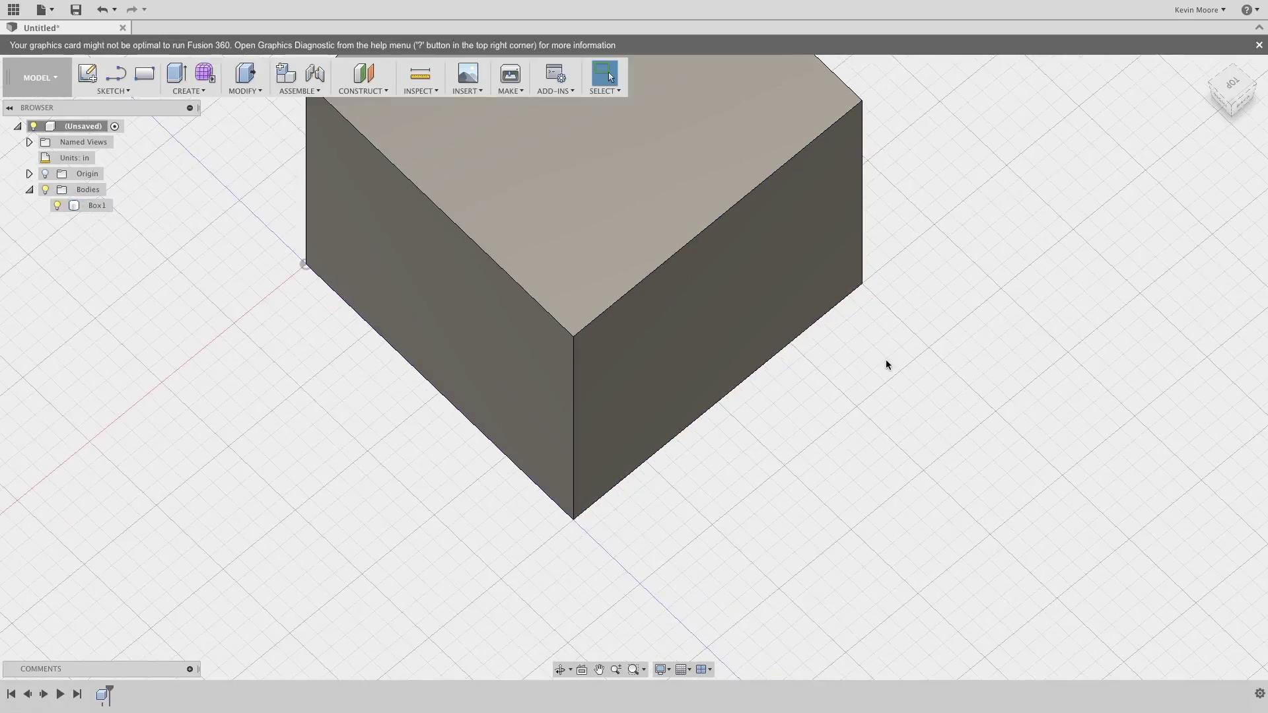
pyautogui.scroll(-3, 847, 345)
pyautogui.click(680, 238)
pyautogui.keyDown('shift'); pyautogui.moveTo(719, 190); pyautogui.dragTo(798, 316, button='middle'); pyautogui.keyUp('shift')
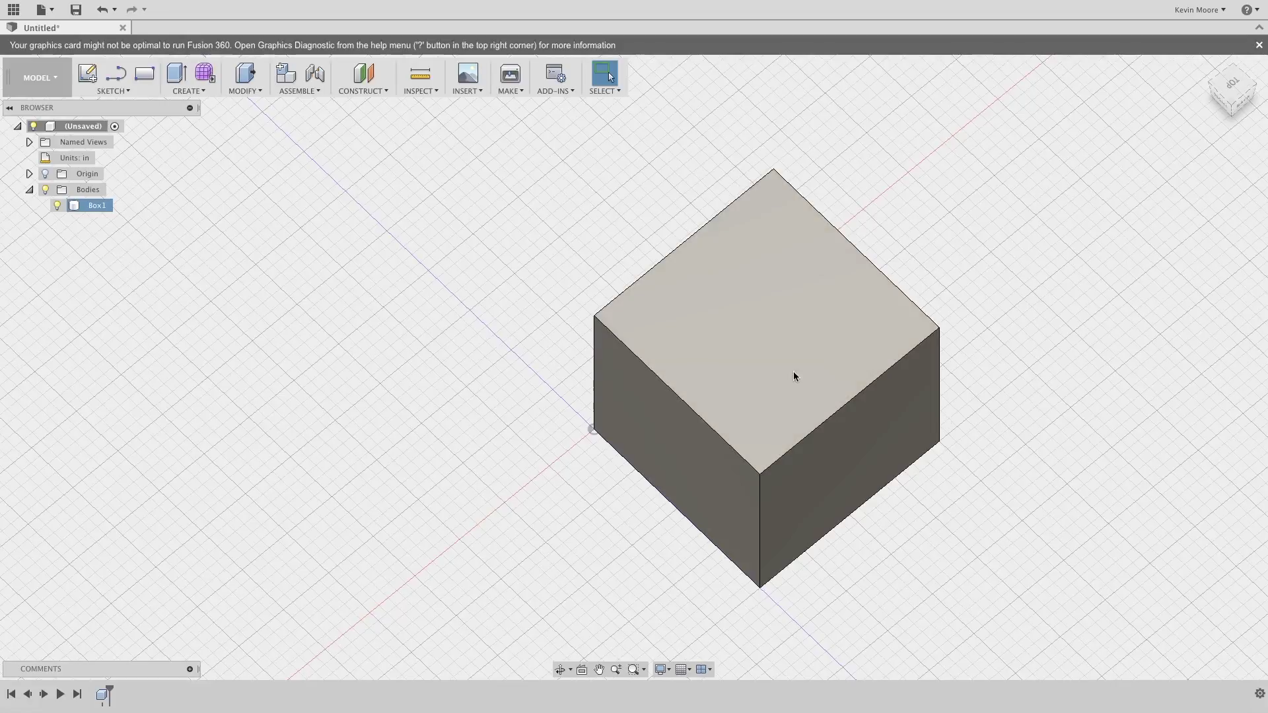
pyautogui.keyDown('shift'); pyautogui.moveTo(532, 298); pyautogui.dragTo(786, 272, button='middle'); pyautogui.keyUp('shift')
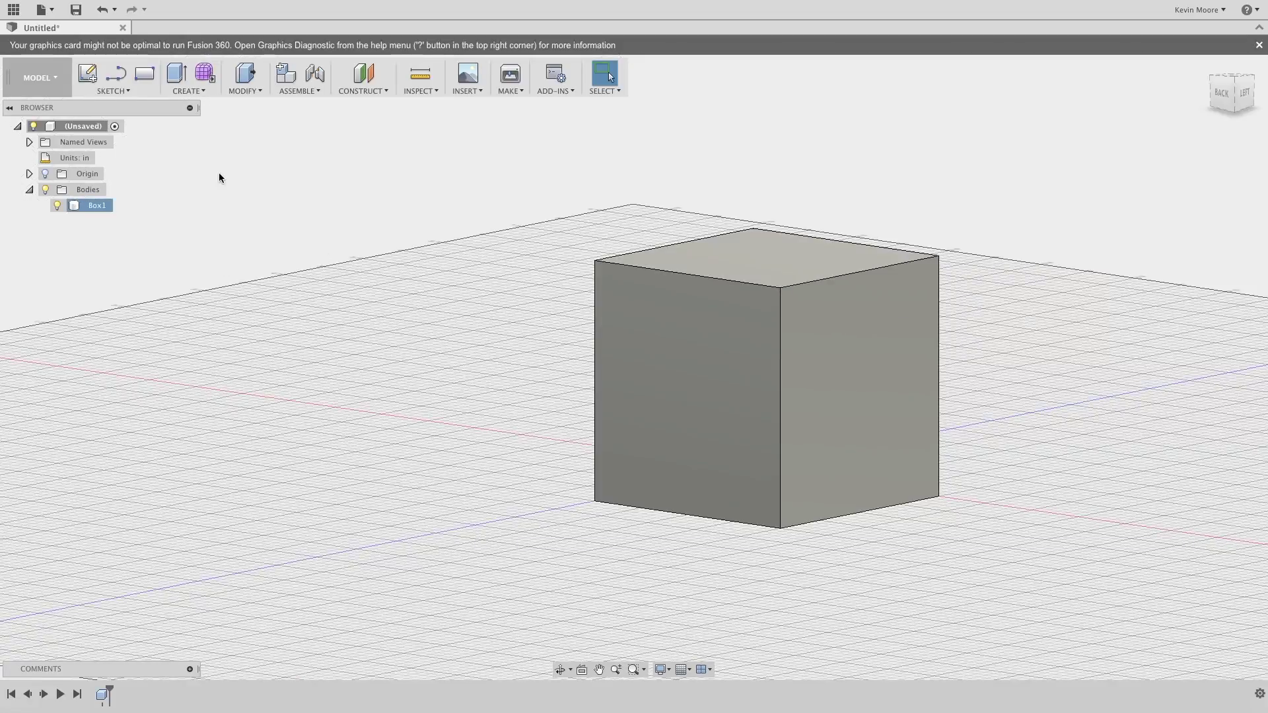
pyautogui.click(239, 90)
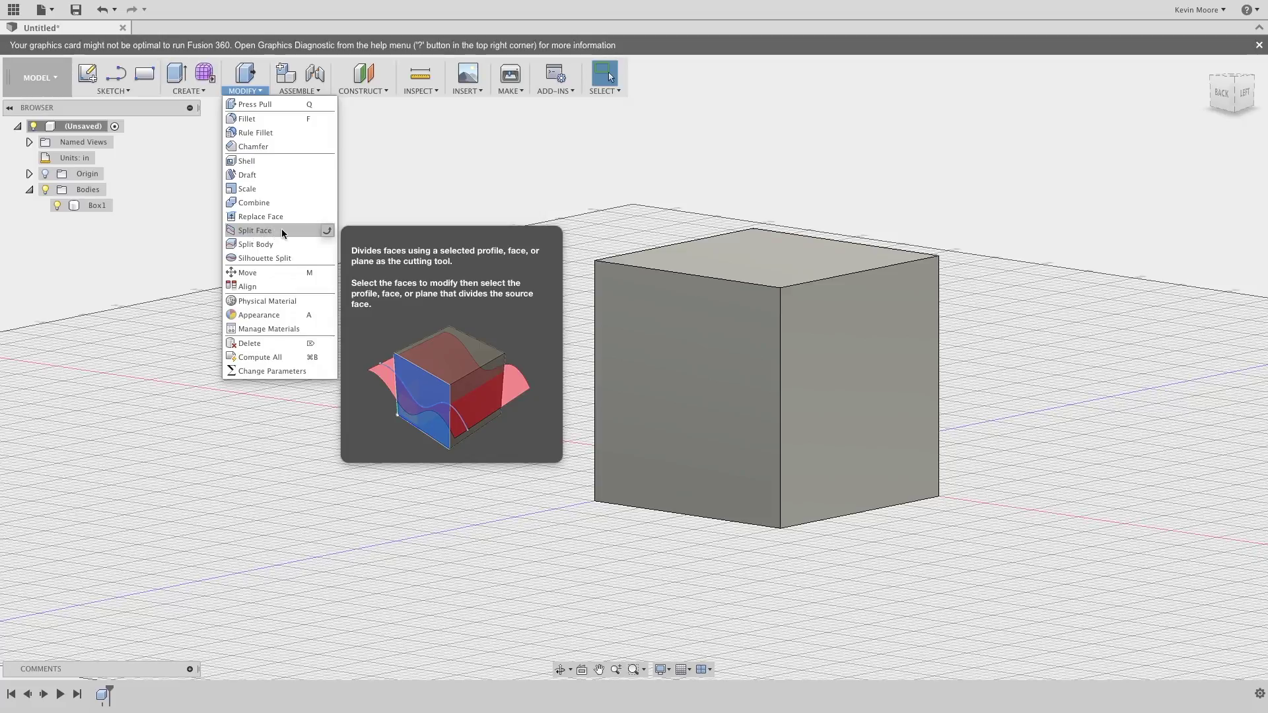
pyautogui.click(244, 91)
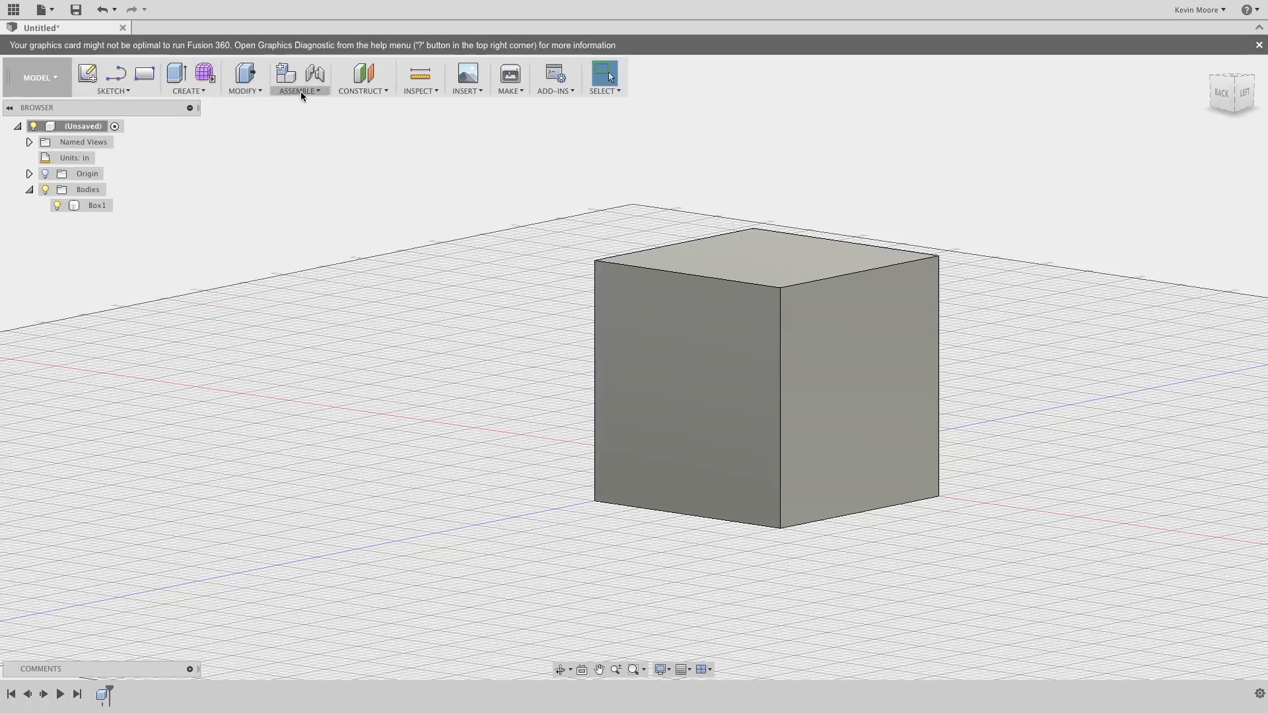
pyautogui.click(300, 91)
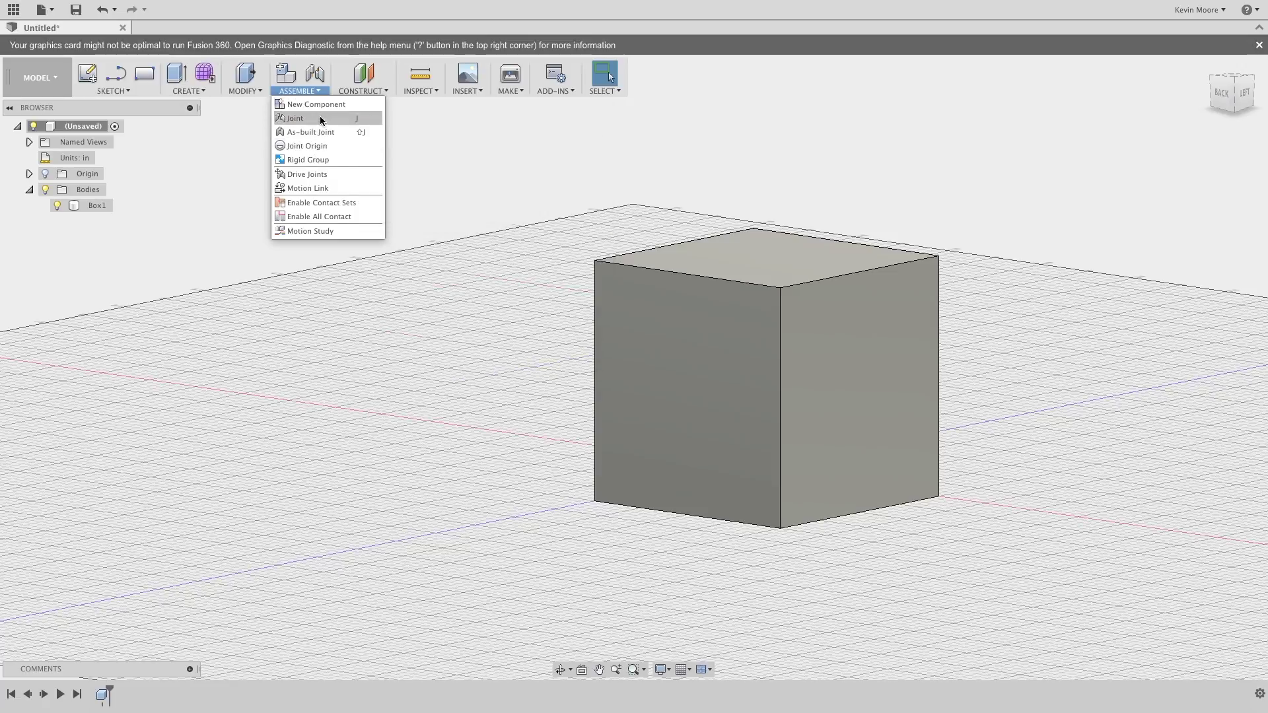
pyautogui.click(315, 92)
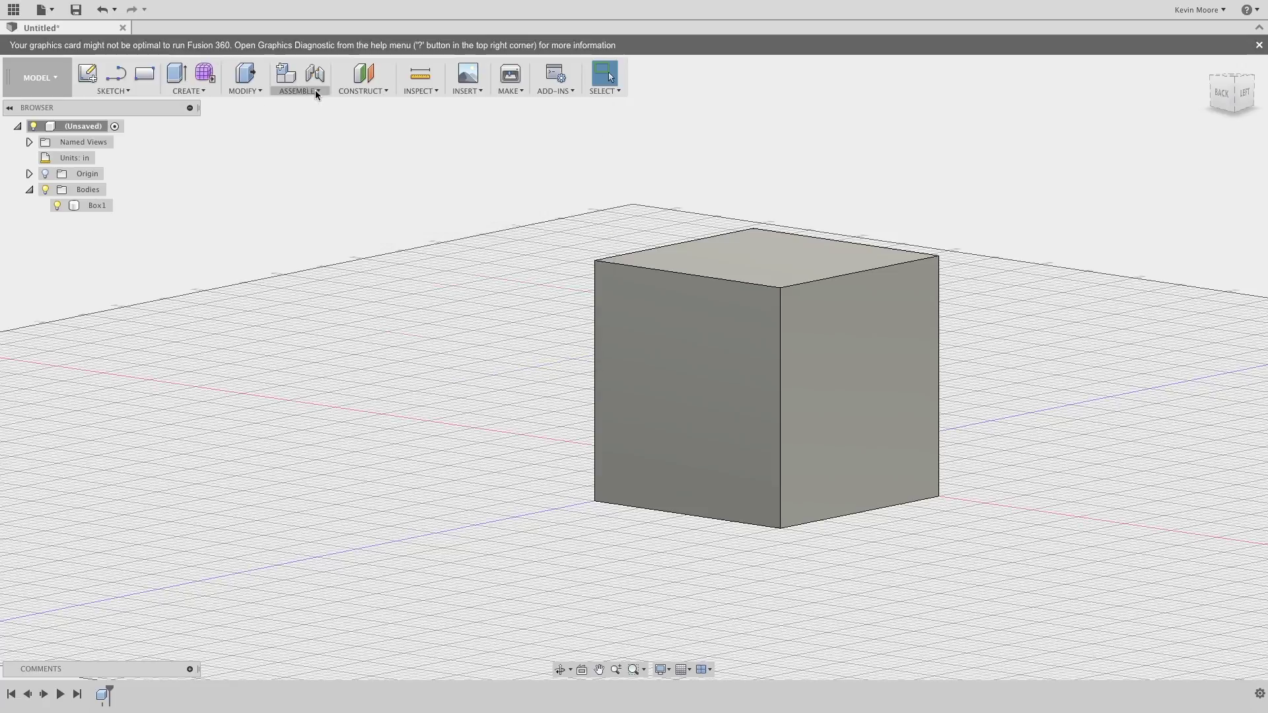
pyautogui.click(358, 93)
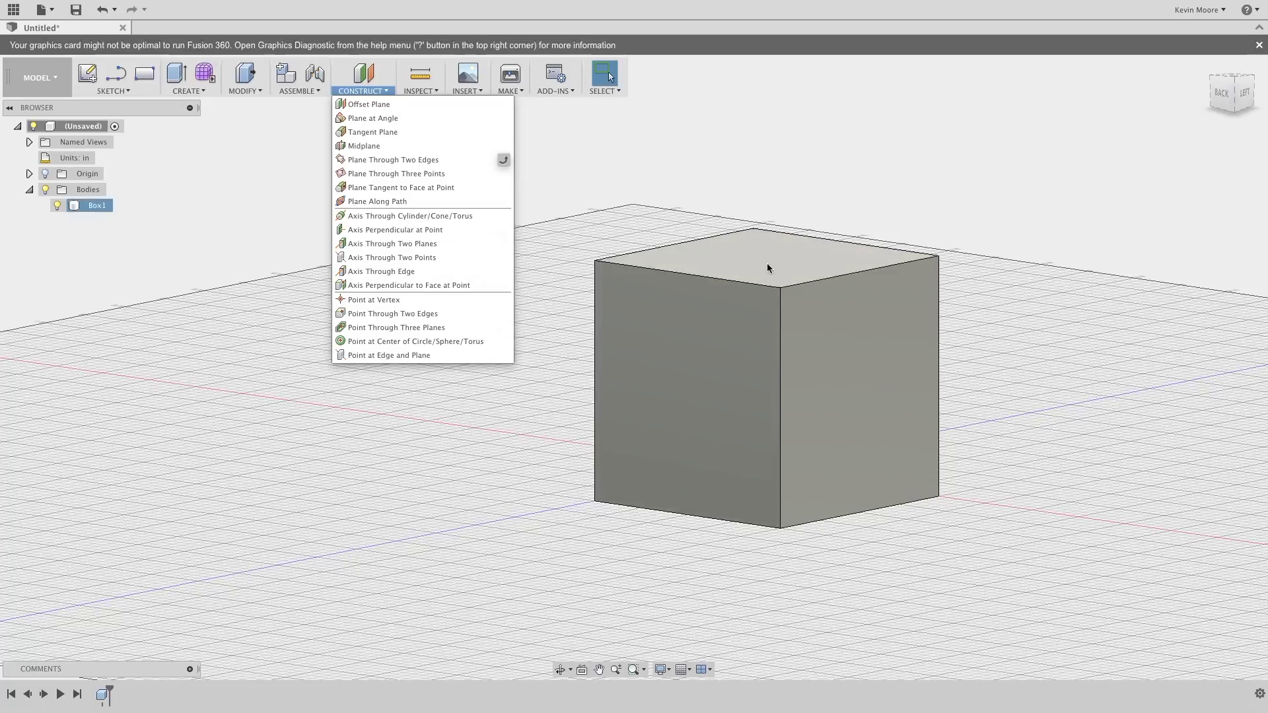
pyautogui.click(387, 91)
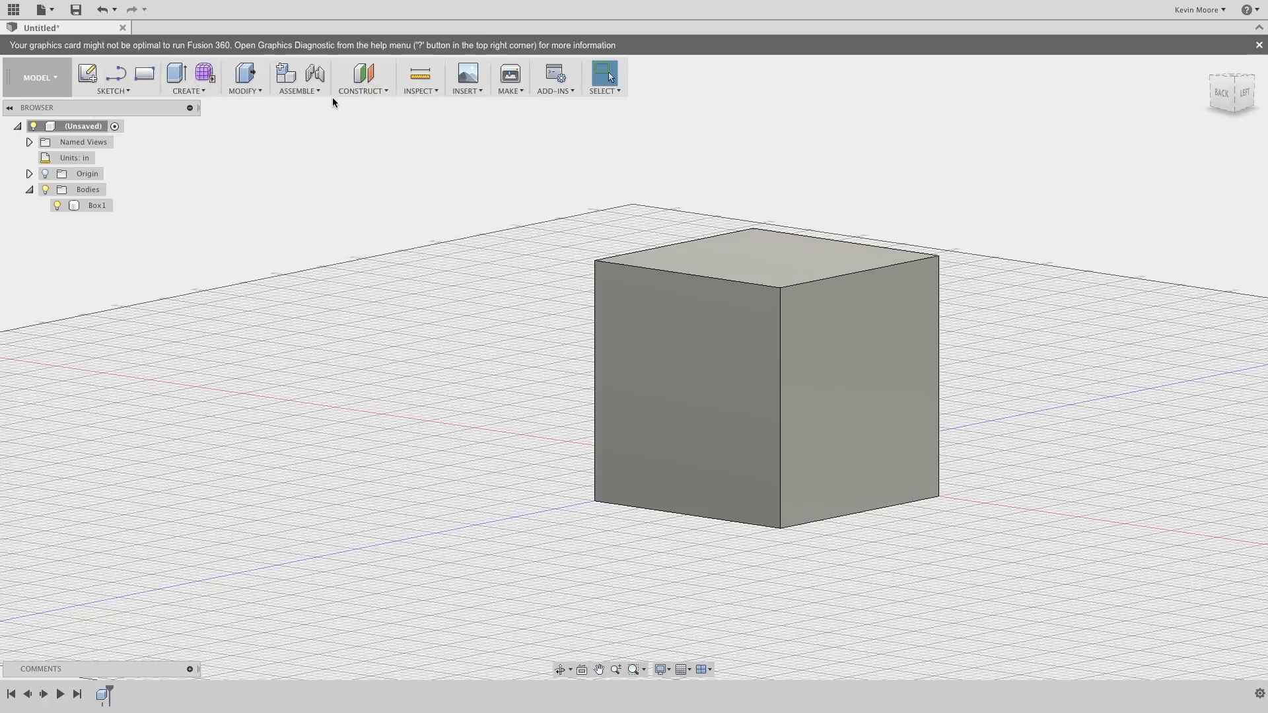
pyautogui.click(194, 94)
pyautogui.click(194, 92)
# Step: Enter the Sculpt environment and start a center-type box on the cube's back face, centred on its lower corner at the blue axis
pyautogui.click(204, 78)
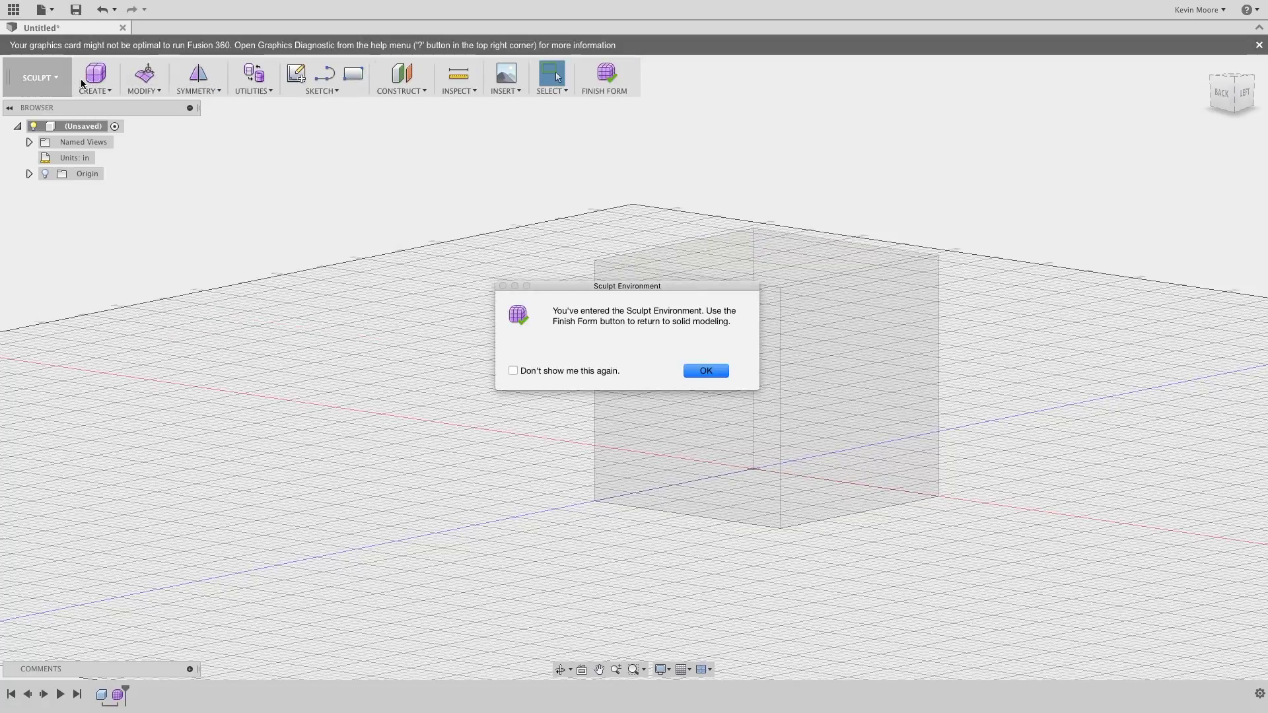
pyautogui.click(704, 372)
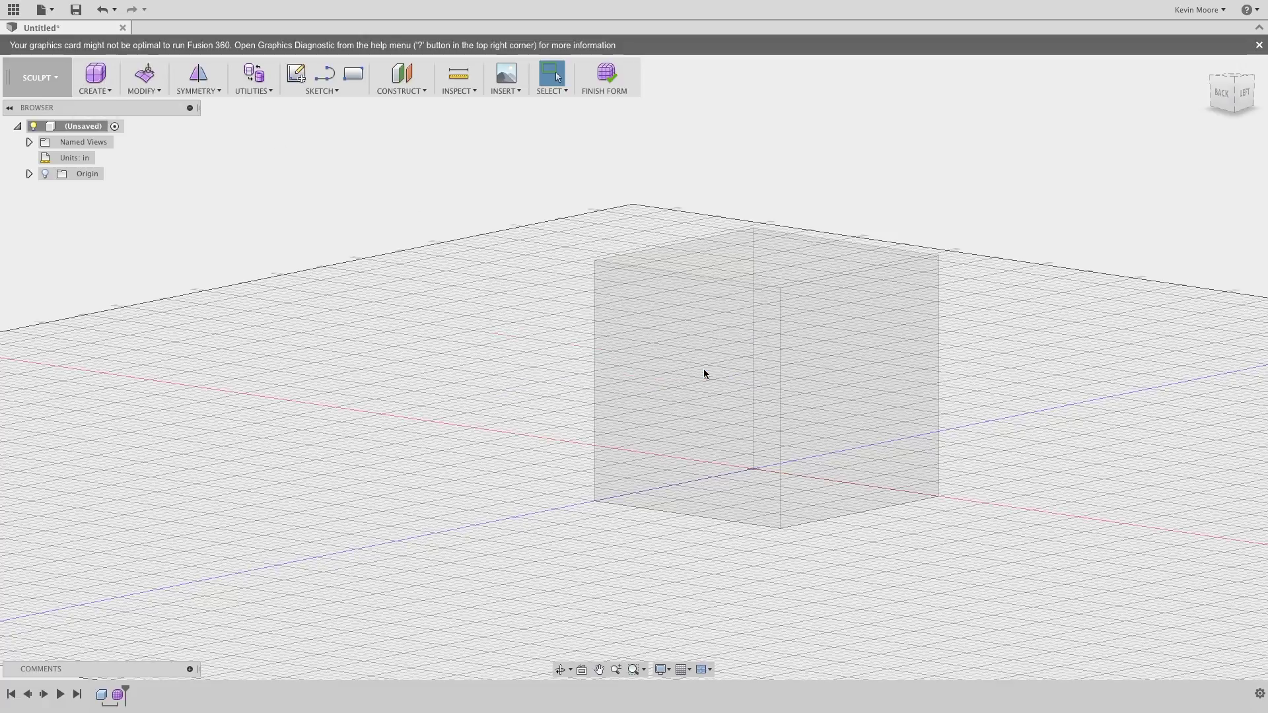
pyautogui.click(95, 74)
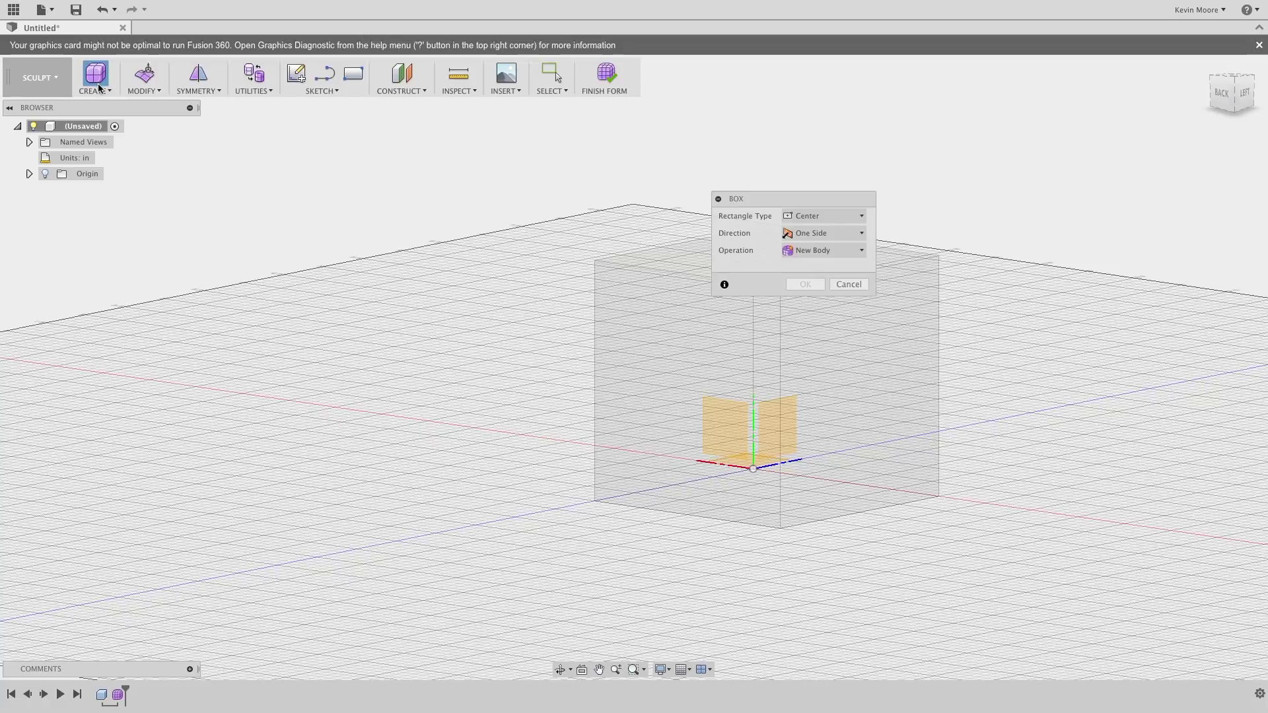
pyautogui.click(106, 93)
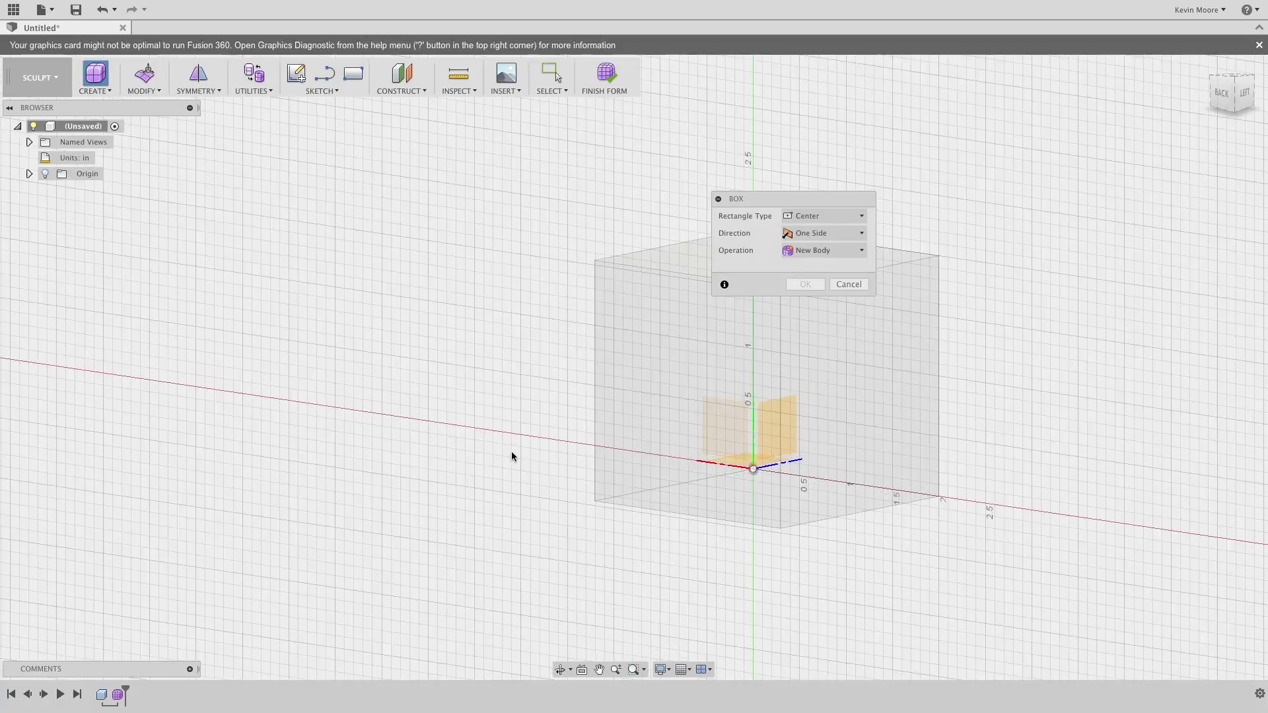
pyautogui.click(733, 438)
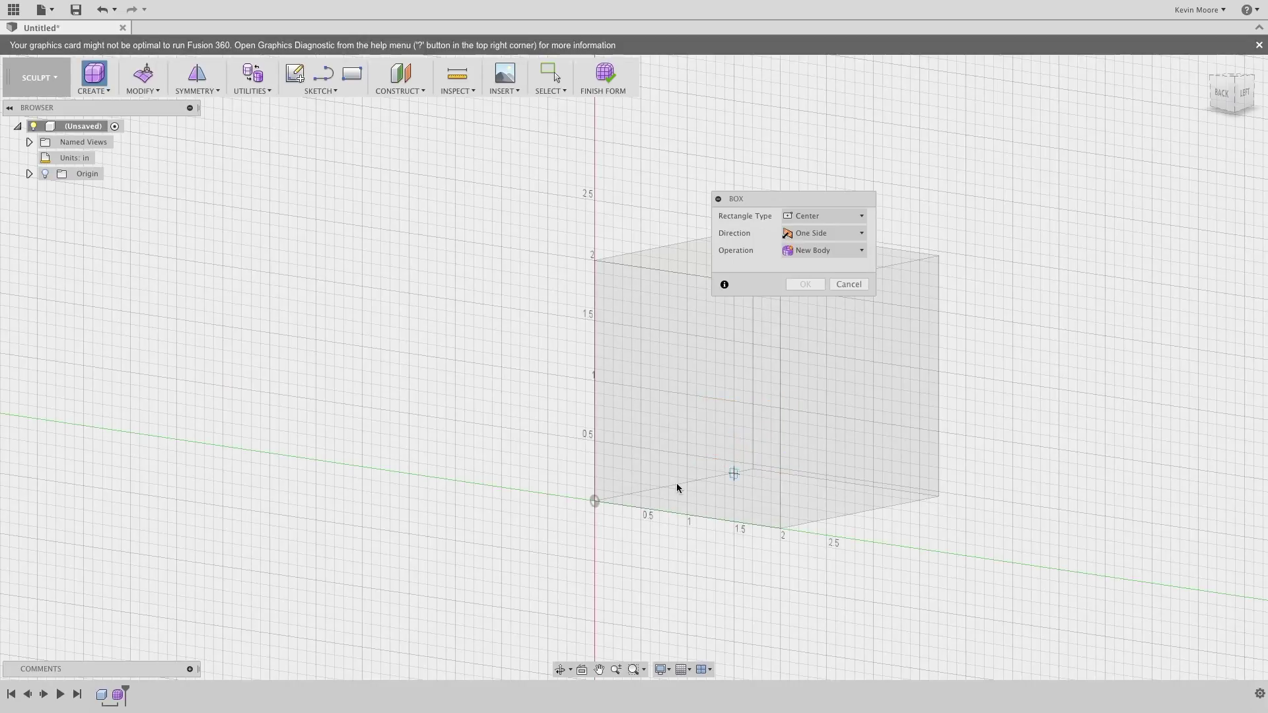
pyautogui.click(595, 502)
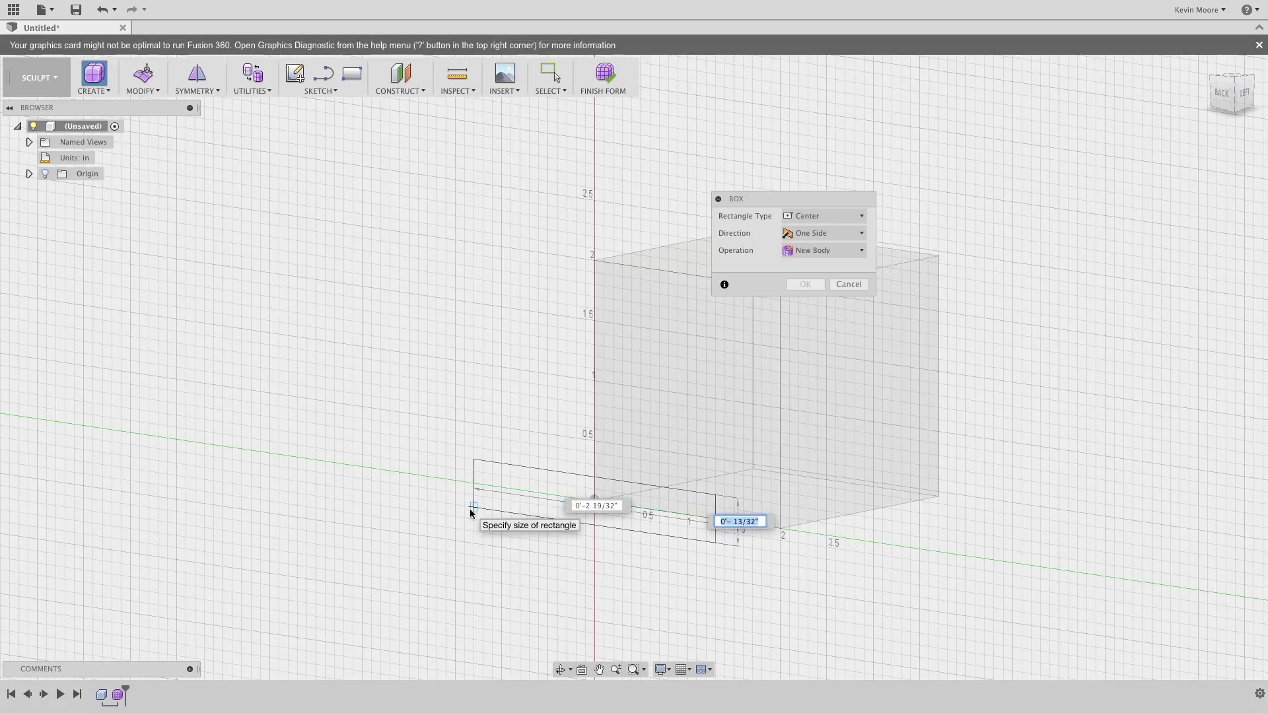
# Step: Create the sculpt box as a new body 4 in long, 2 11/16 in wide and 1 11/32 in high, with four height faces
pyautogui.write('4')
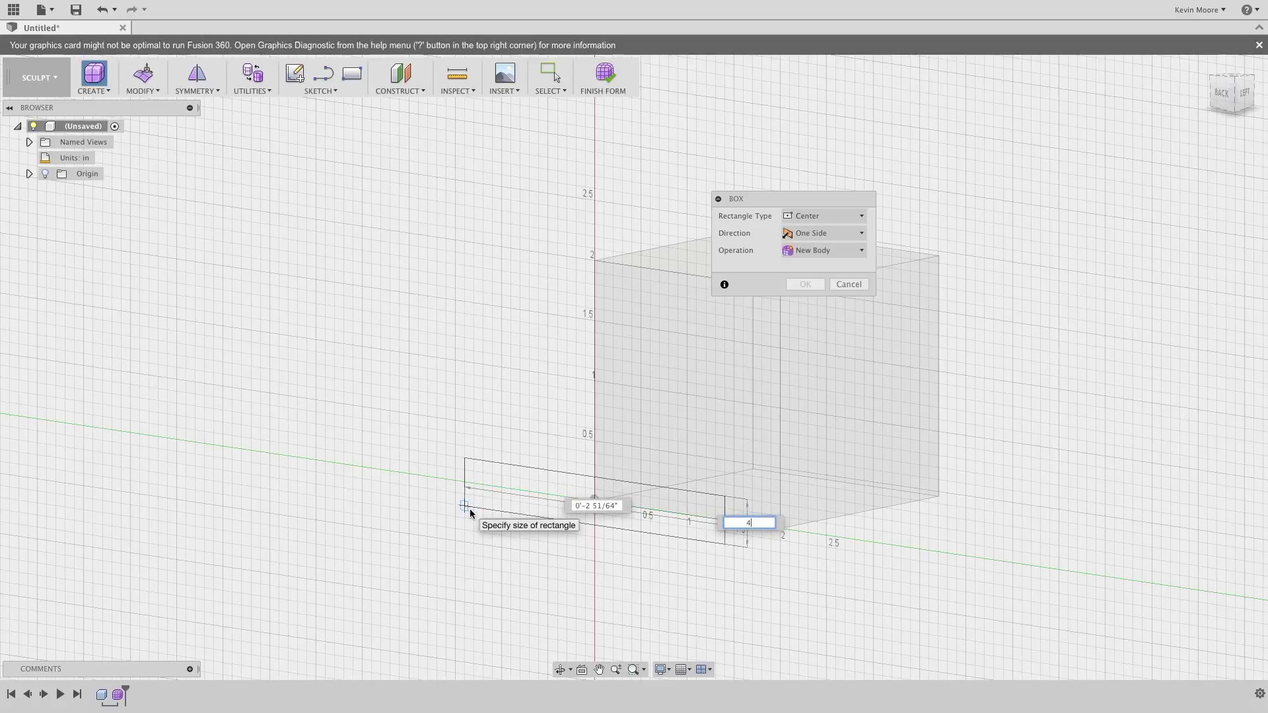
pyautogui.press('Tab')
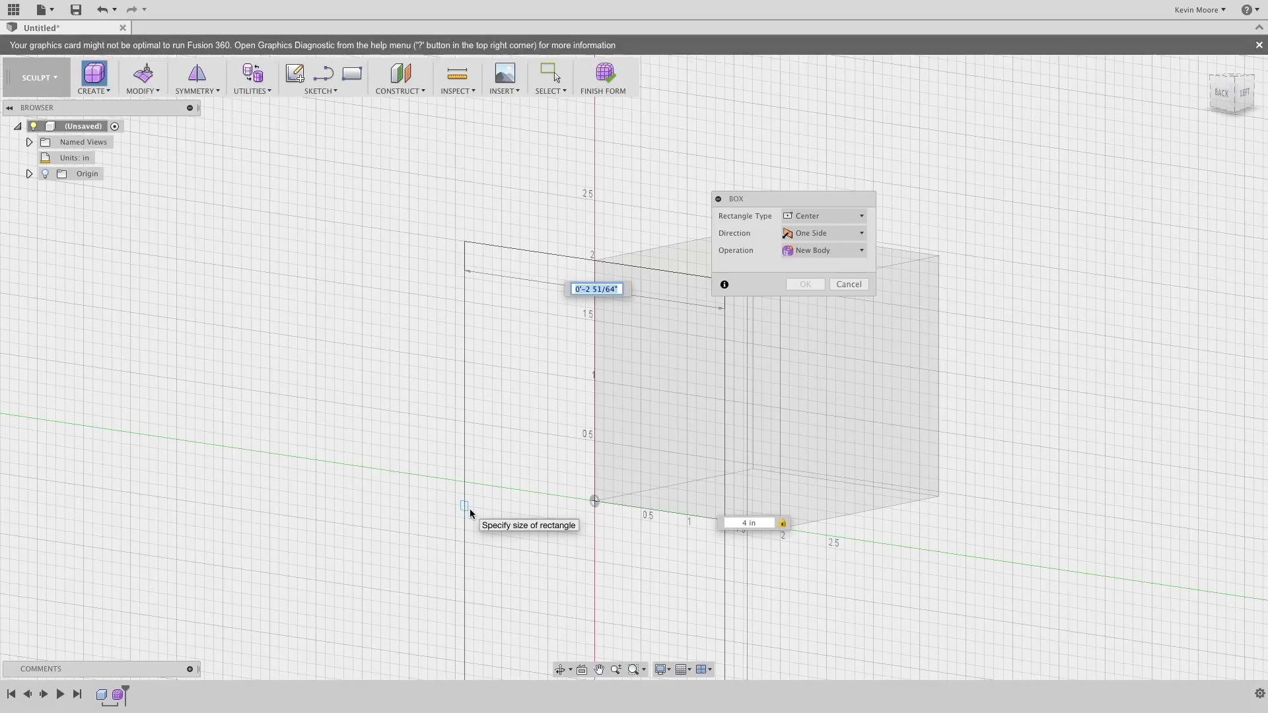
pyautogui.write('4')
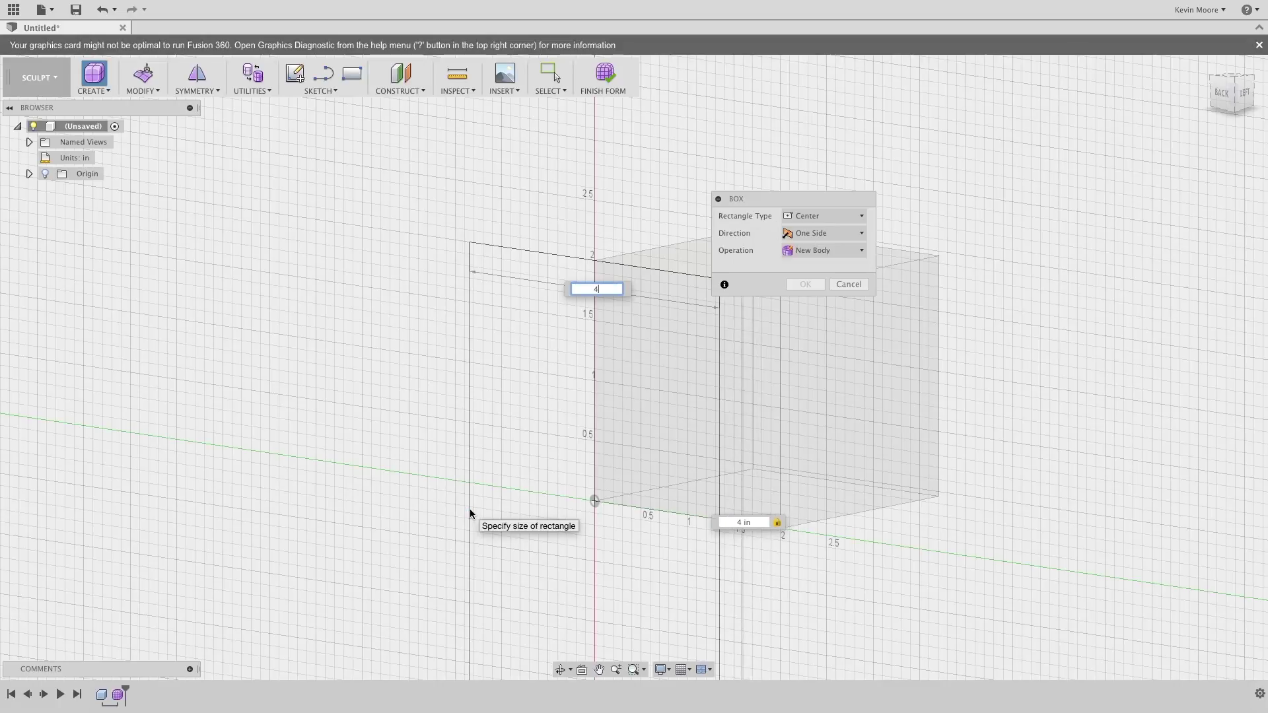
pyautogui.press('Tab')
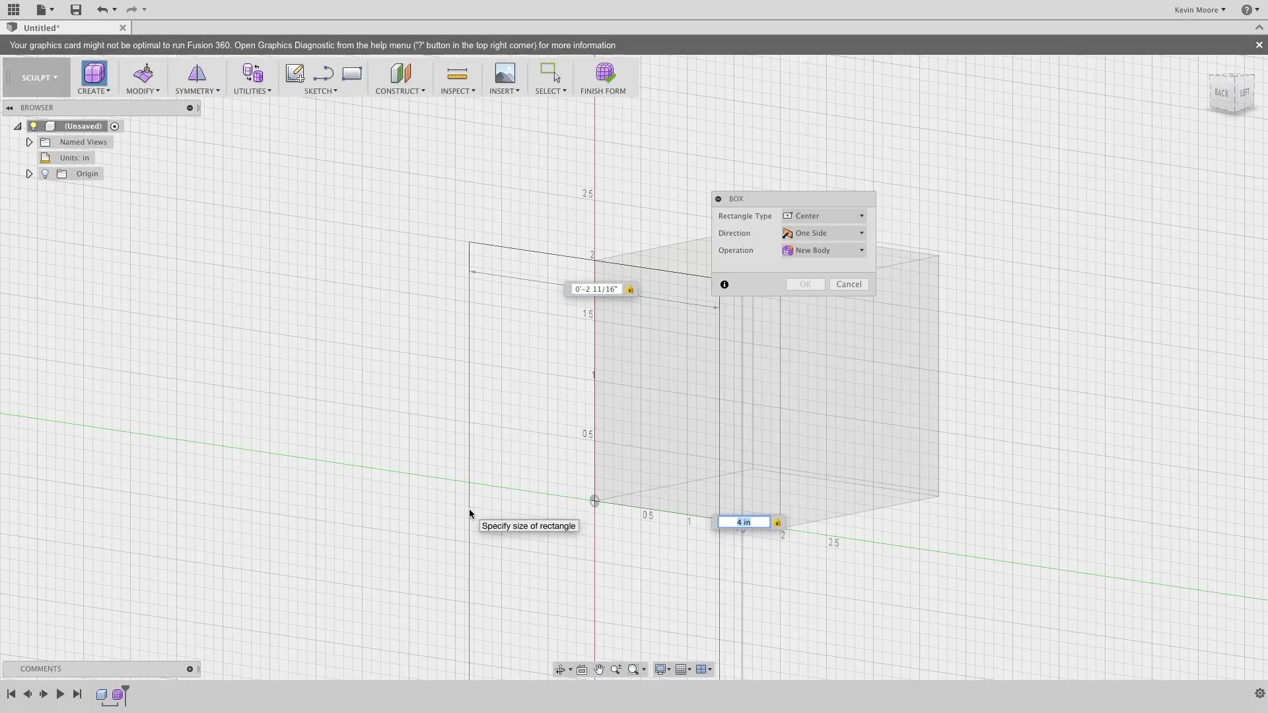
pyautogui.write('4')
pyautogui.press('Return')
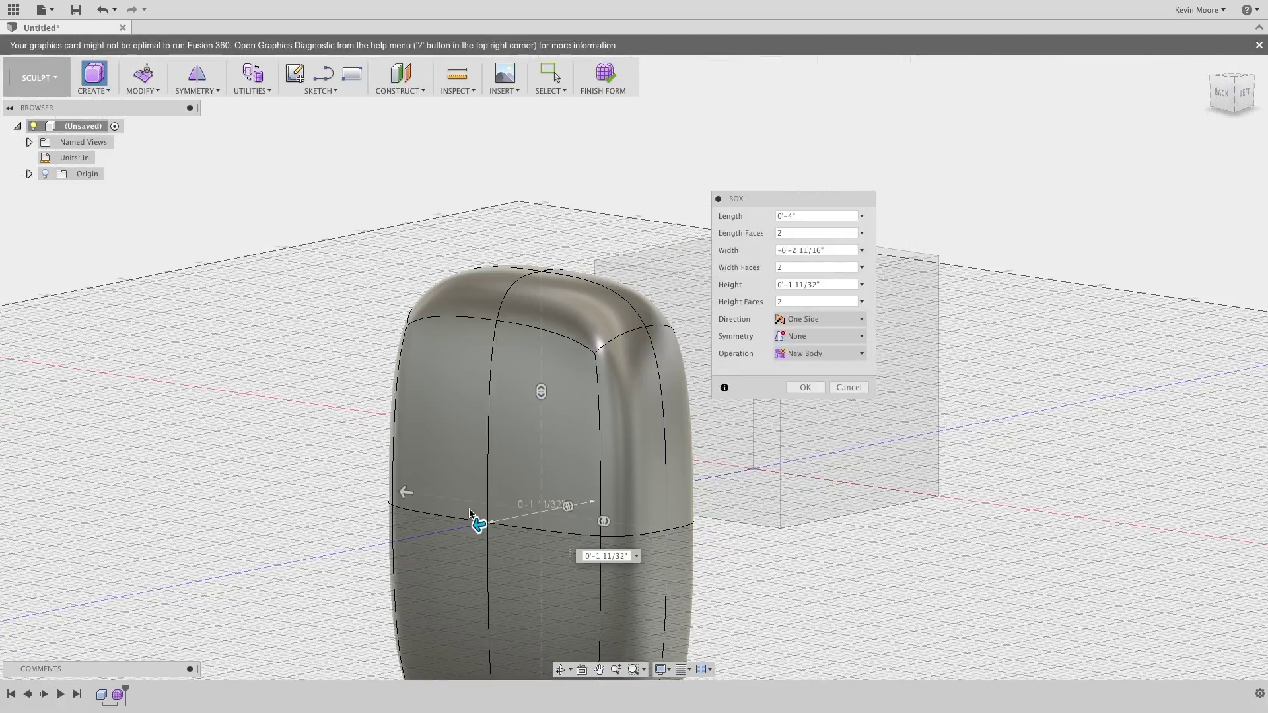
pyautogui.press('Tab')
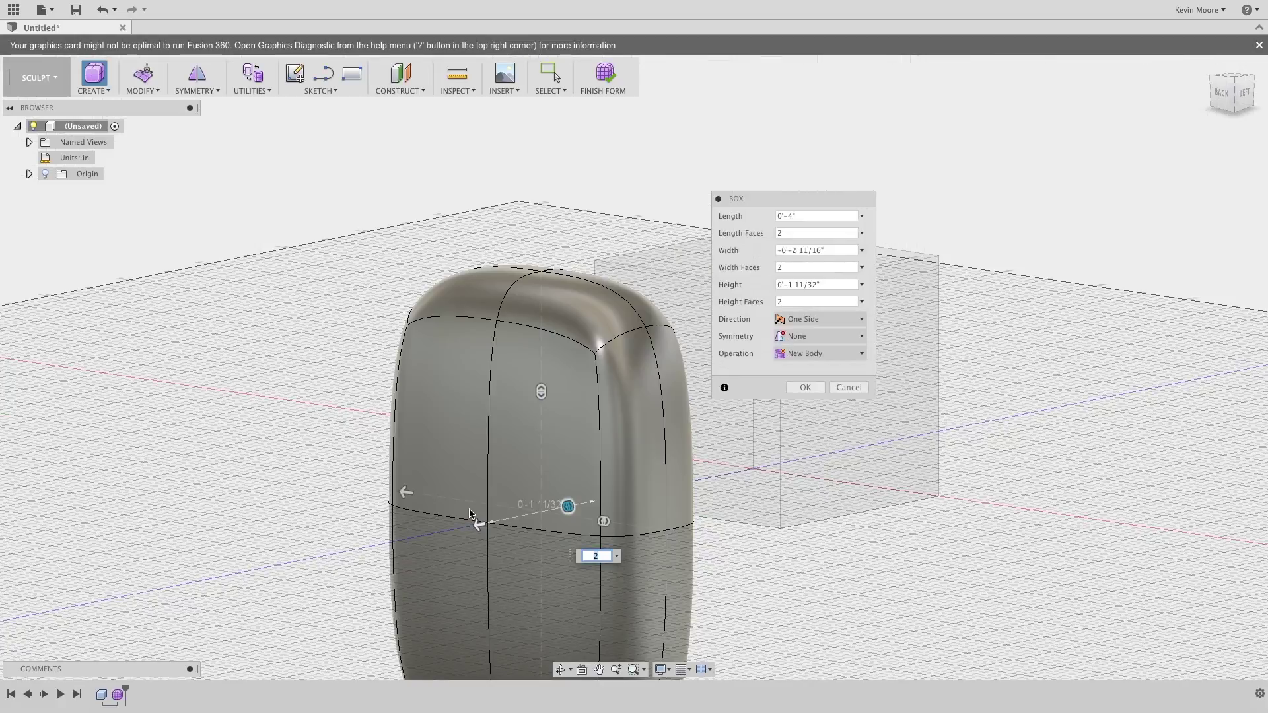
pyautogui.press('Return')
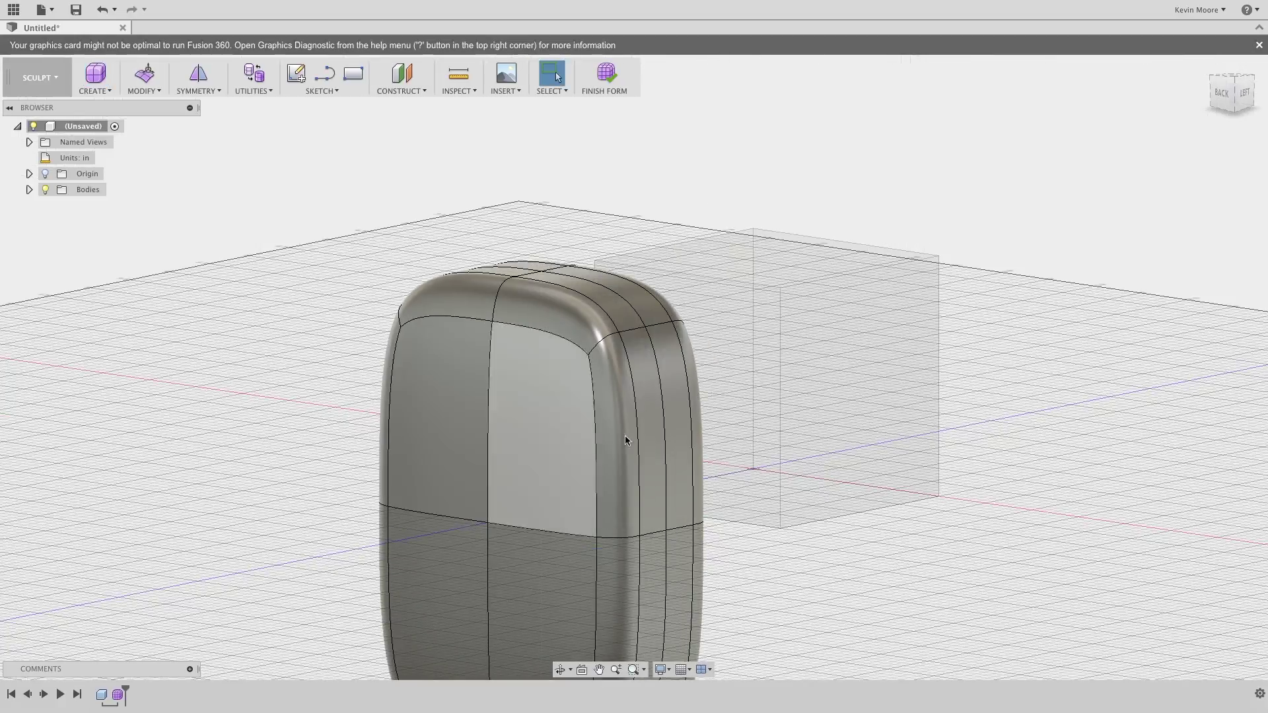
# Step: Select the entire rounded form with all its faces and edges, and view it from its narrow side
pyautogui.scroll(5, 520, 327)
pyautogui.scroll(-5, 519, 321)
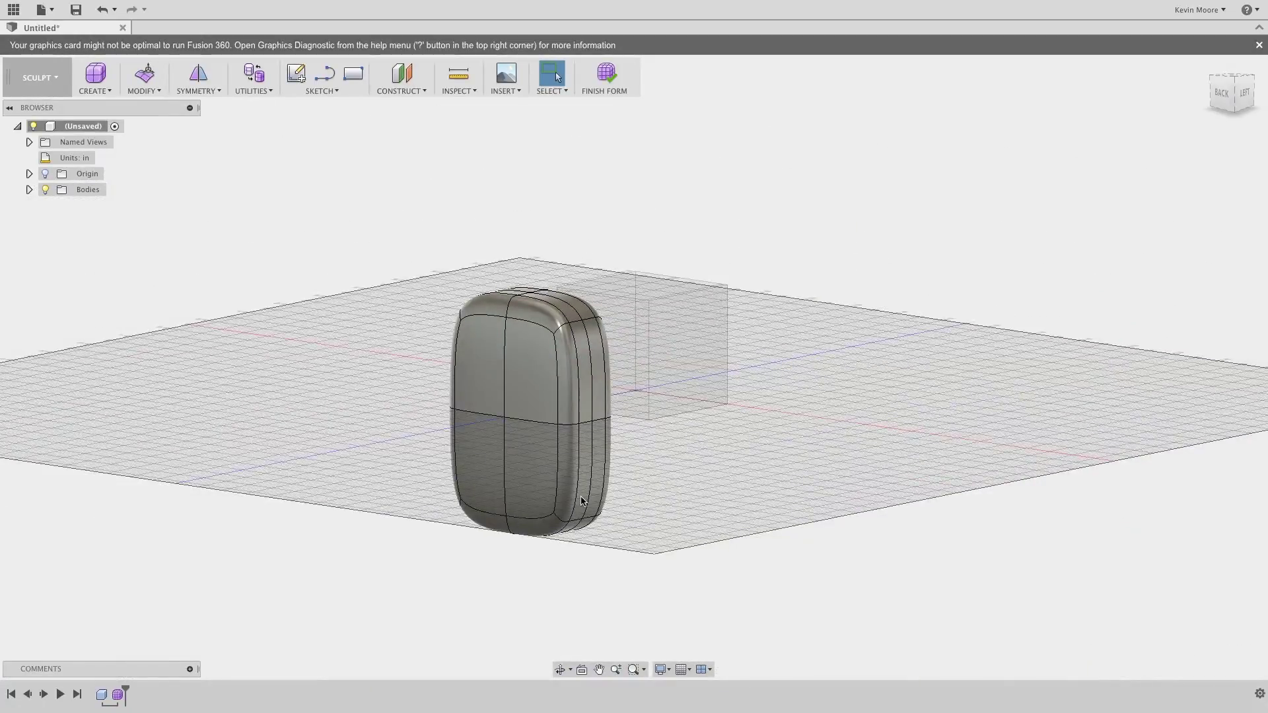
pyautogui.moveTo(389, 614); pyautogui.dragTo(652, 262)
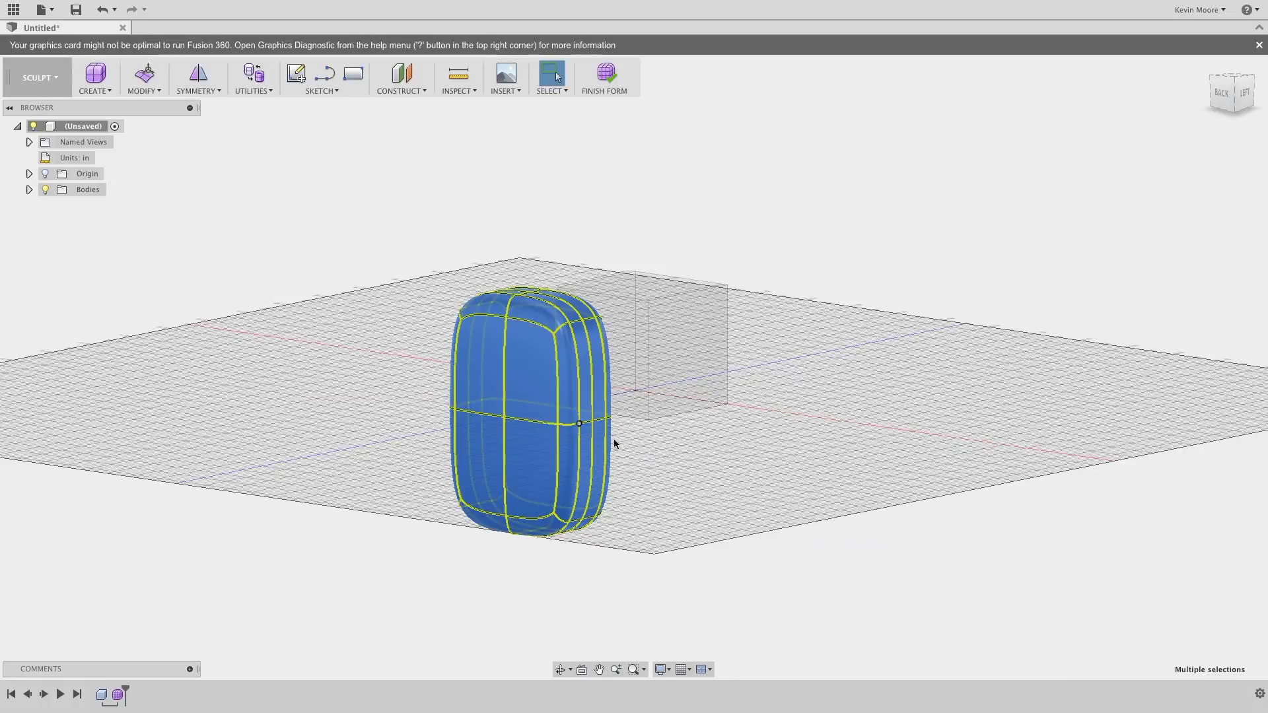
pyautogui.keyDown('shift'); pyautogui.moveTo(614, 439); pyautogui.dragTo(529, 376, button='middle'); pyautogui.keyUp('shift')
pyautogui.scroll(5, 522, 376)
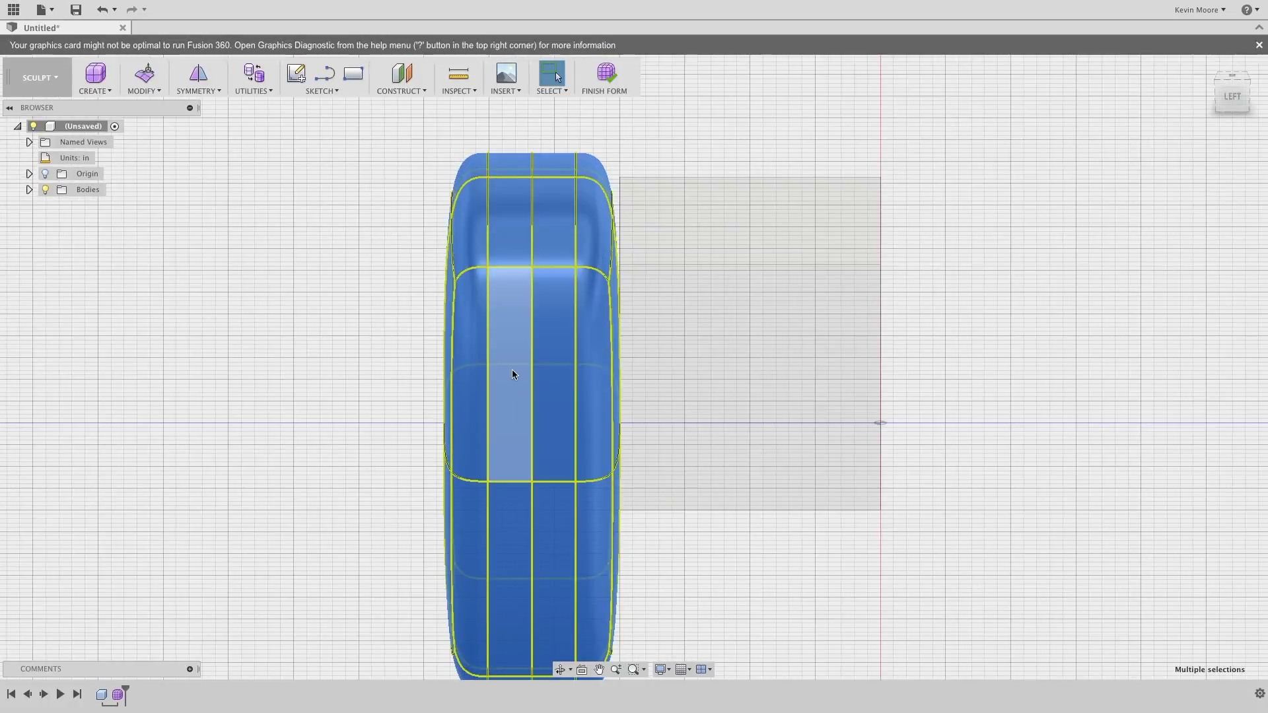
# Step: Select single faces on the form's narrow side and examine the commands and sketch tools offered for one face
pyautogui.click(473, 372)
pyautogui.click(520, 368)
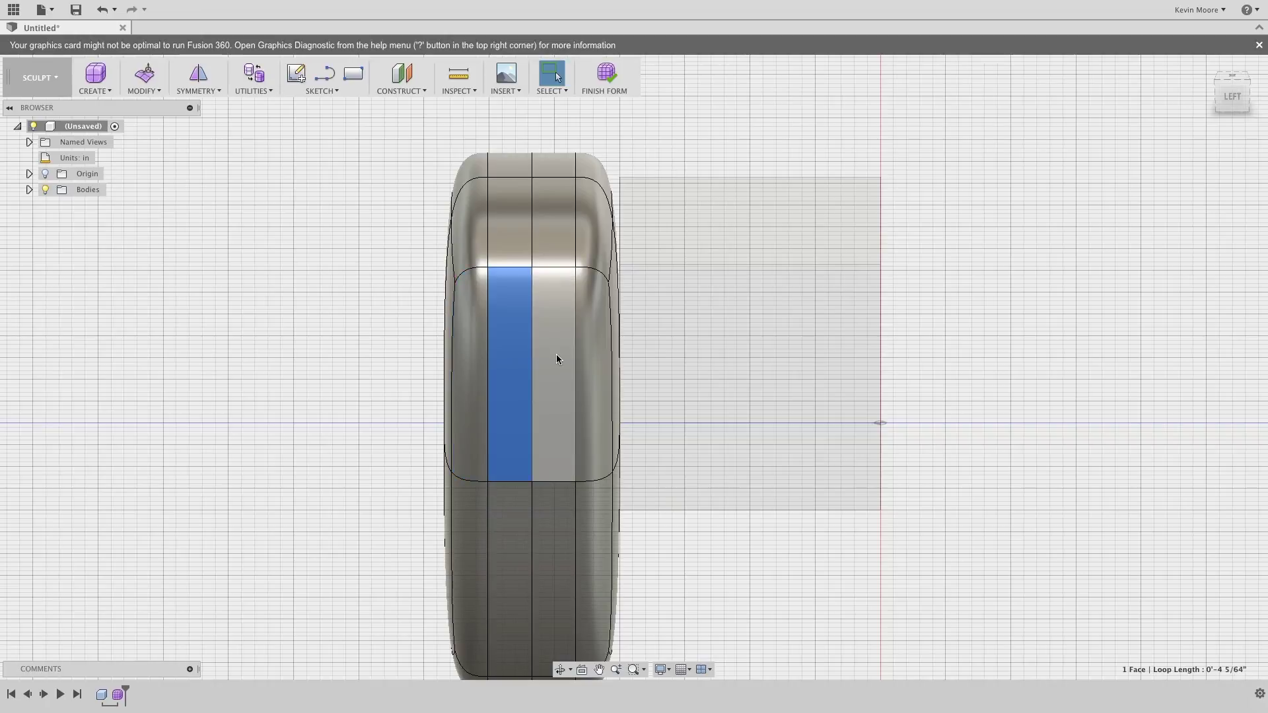
pyautogui.click(556, 354)
pyautogui.moveTo(431, 426)
pyautogui.keyDown('shift'); pyautogui.mouseDown(button='middle')
pyautogui.moveTo(538, 419)
pyautogui.moveTo(427, 445)
pyautogui.mouseUp(button='middle'); pyautogui.keyUp('shift')
pyautogui.click(549, 386)
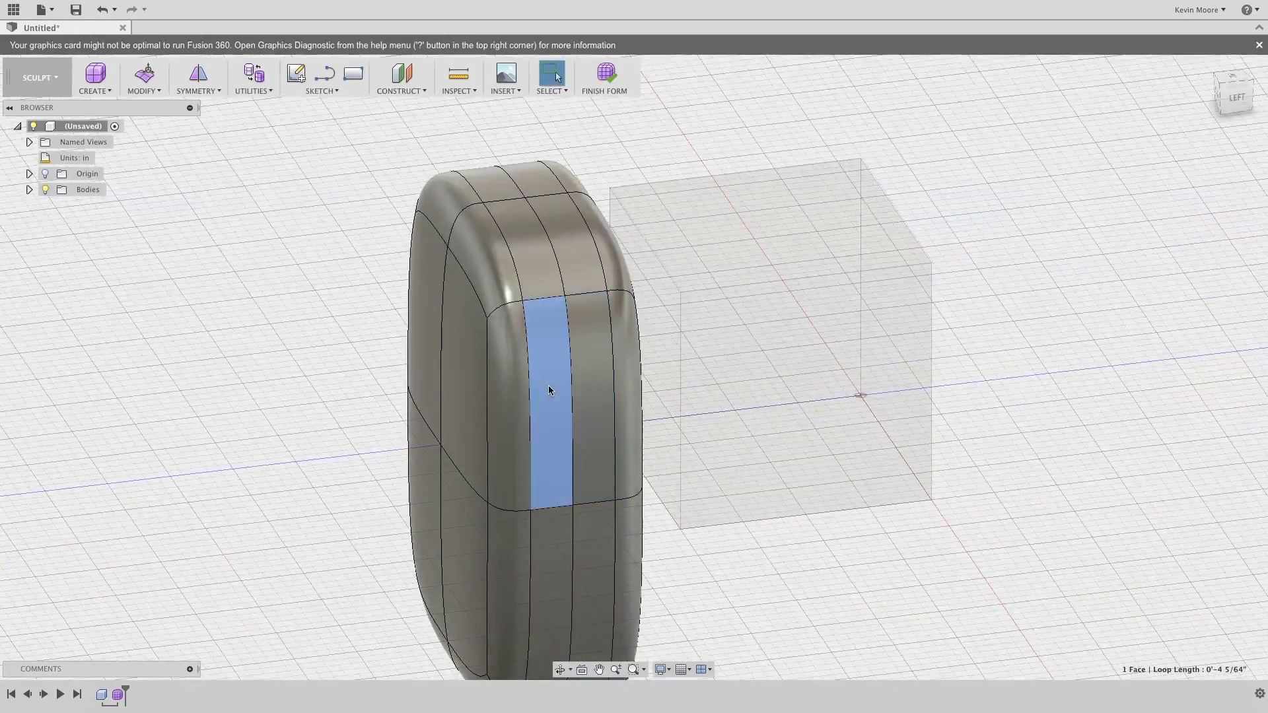
pyautogui.rightClick(561, 390)
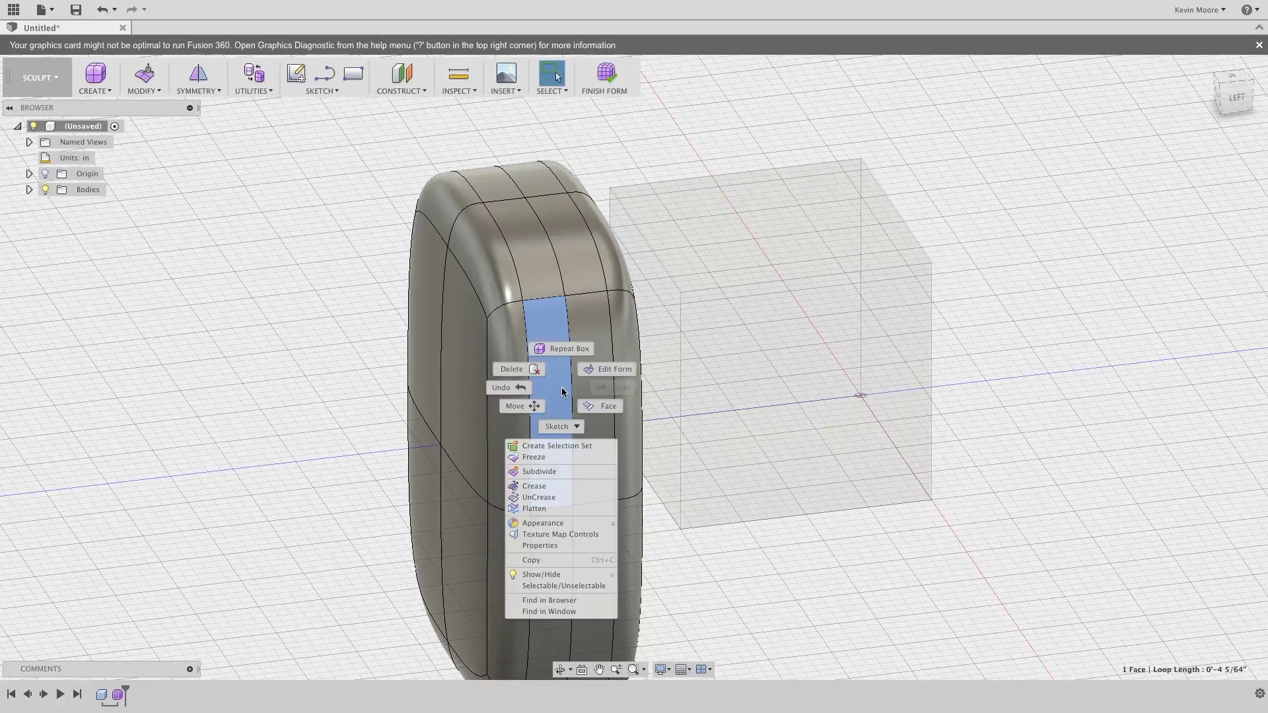
pyautogui.click(557, 426)
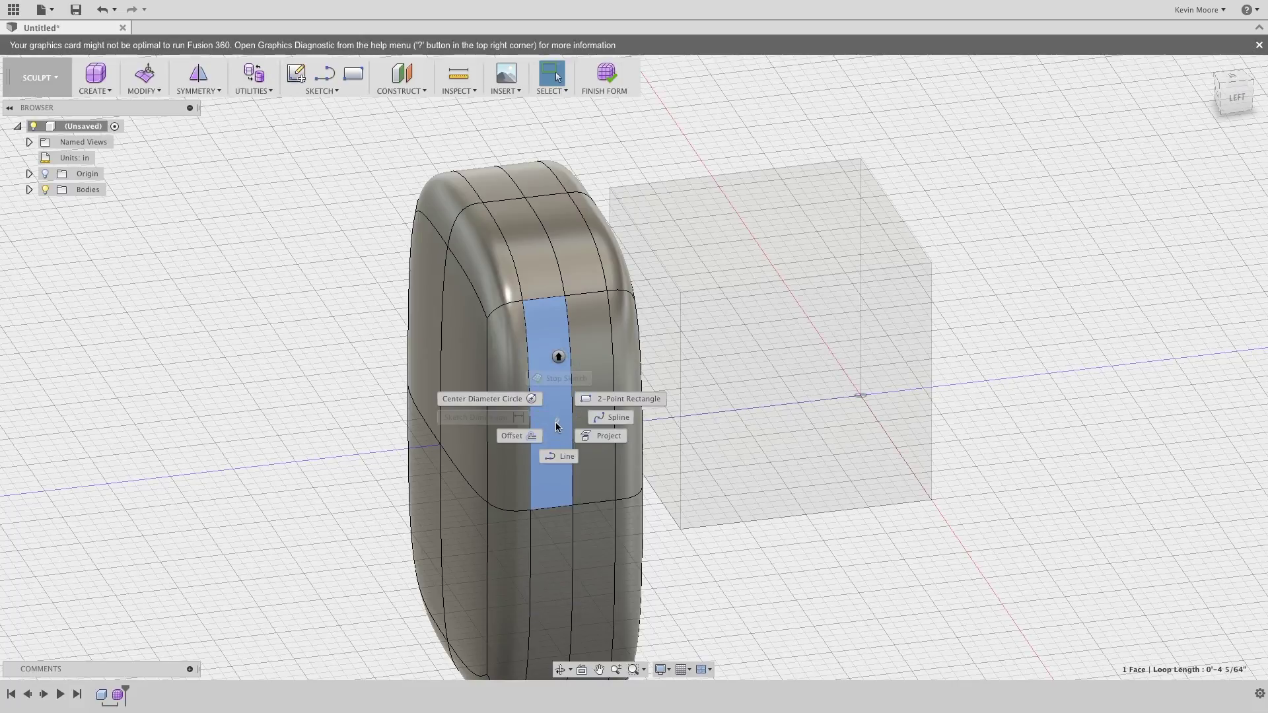
pyautogui.press('Escape')
# Step: Try moving the selected narrow-side face inward about 1 19/64 in with Edit Form, shift it sideways, and undo the change
pyautogui.rightClick(554, 357)
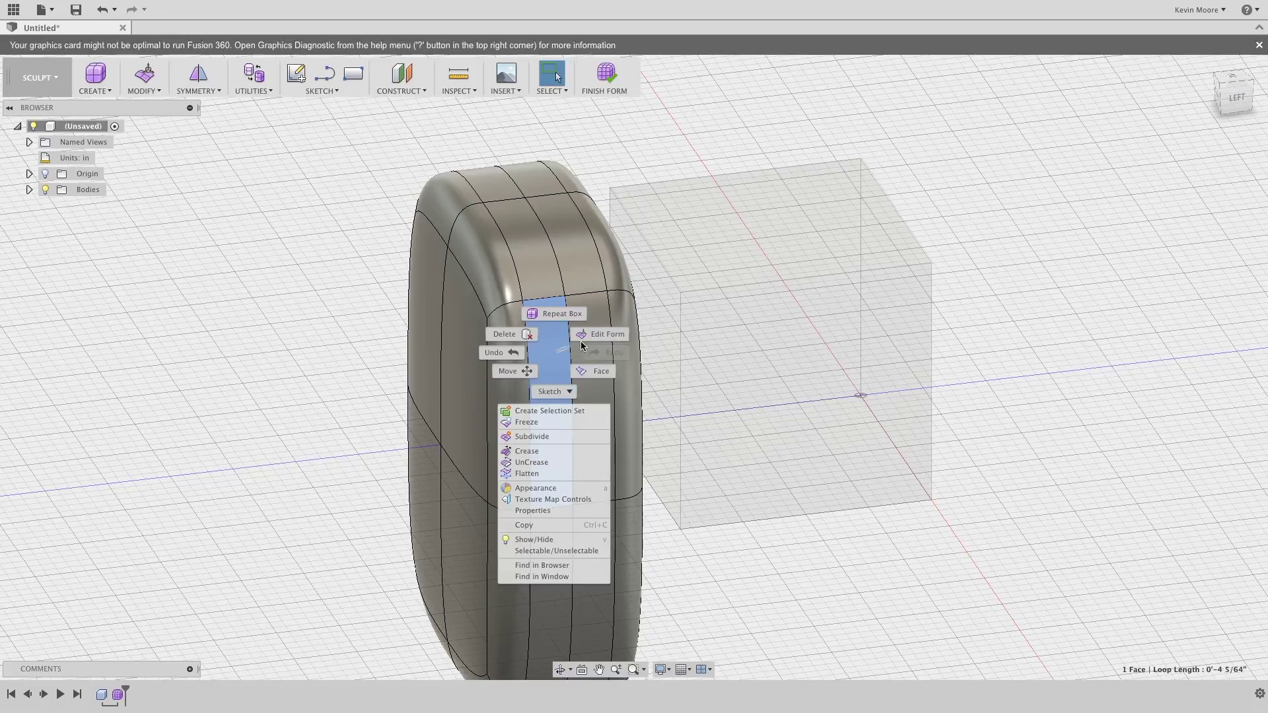
pyautogui.press('Escape')
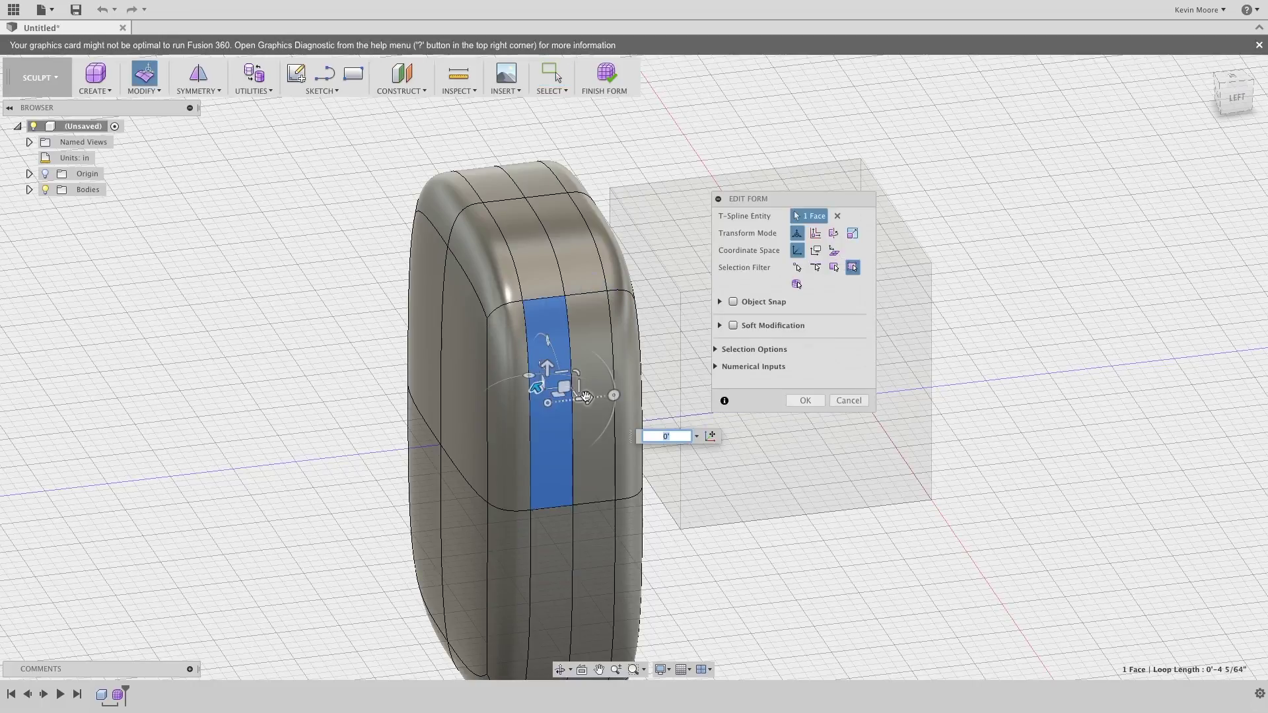
pyautogui.moveTo(537, 389); pyautogui.dragTo(591, 476)
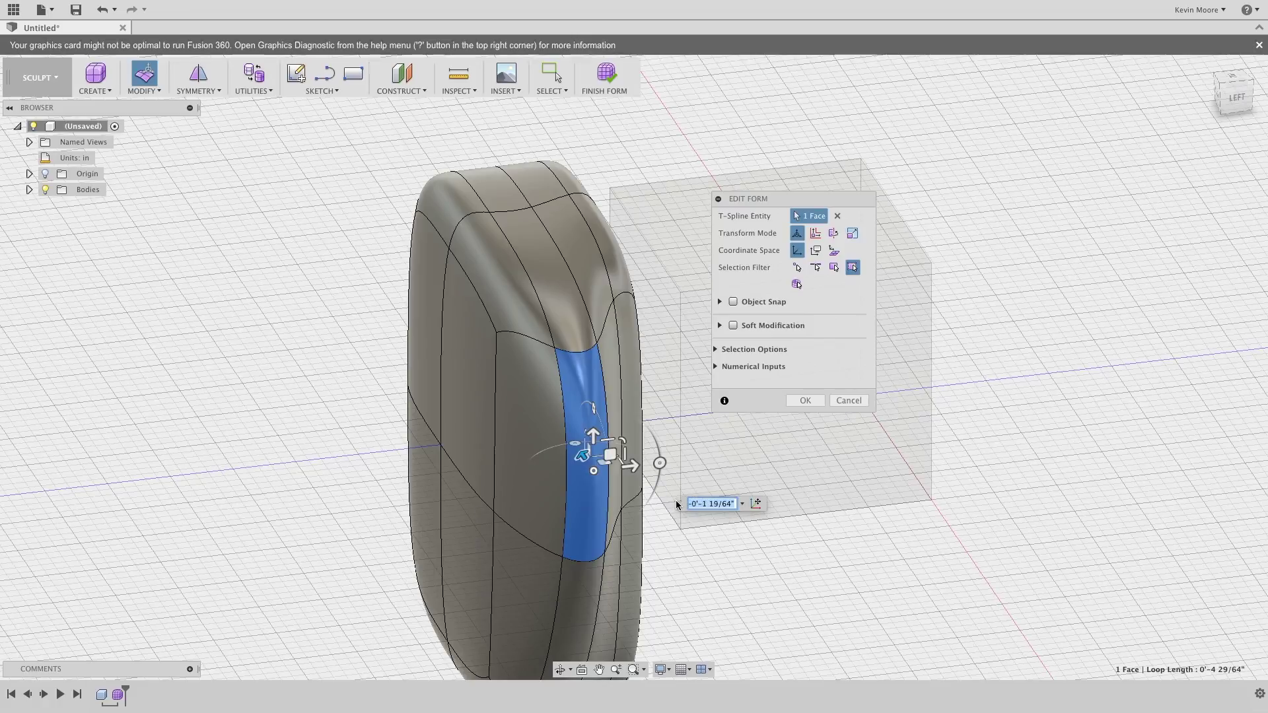
pyautogui.moveTo(632, 465)
pyautogui.mouseDown()
pyautogui.moveTo(694, 459)
pyautogui.moveTo(507, 486)
pyautogui.moveTo(617, 467)
pyautogui.mouseUp()
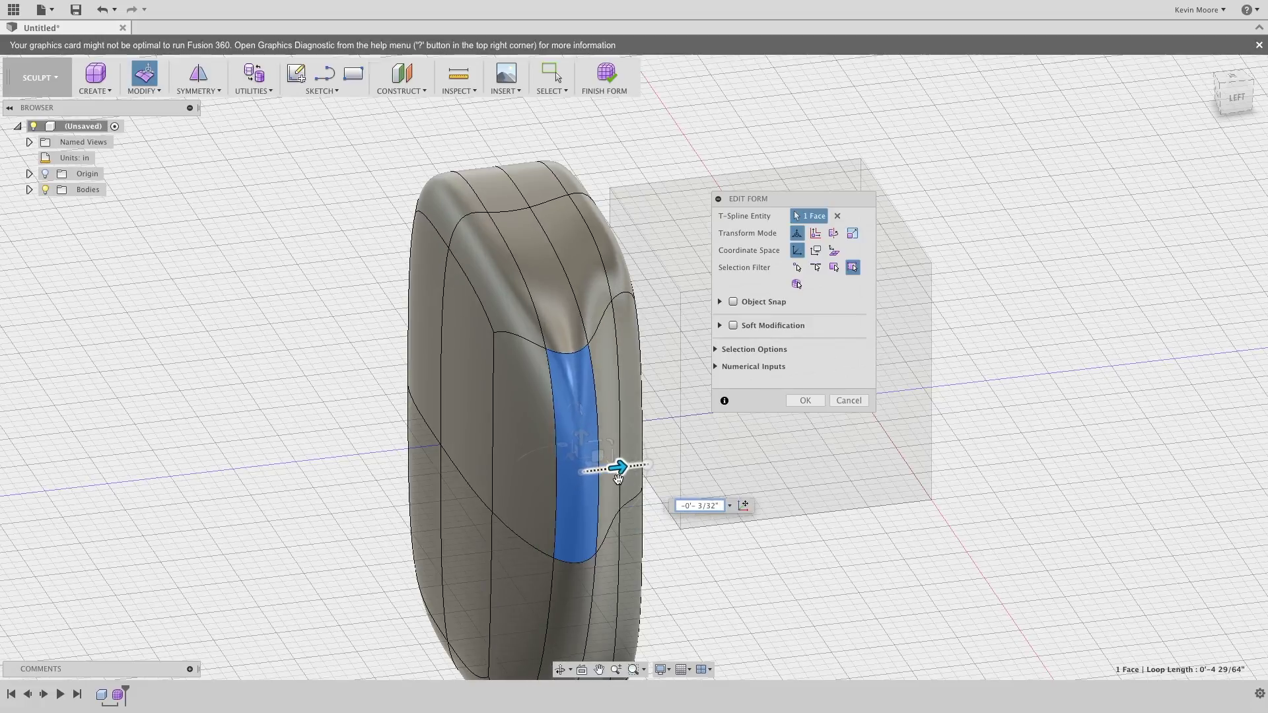
pyautogui.press('Return')
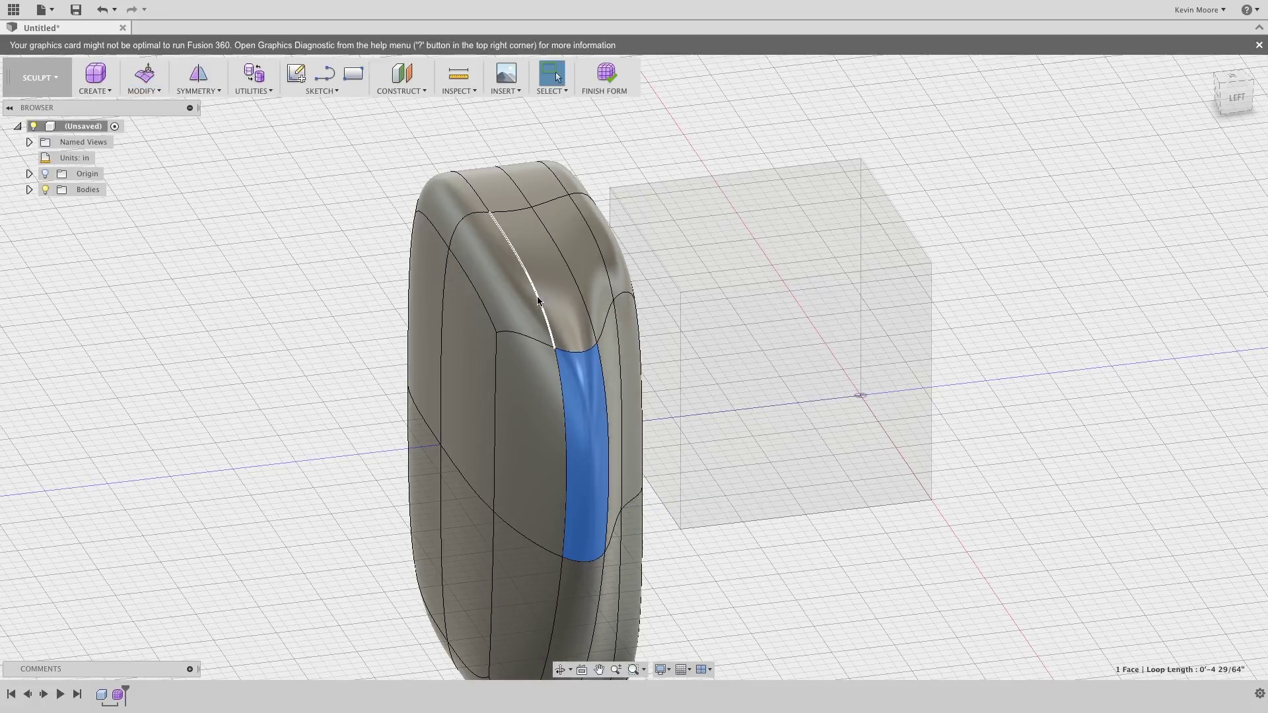
pyautogui.scroll(-3, 512, 307)
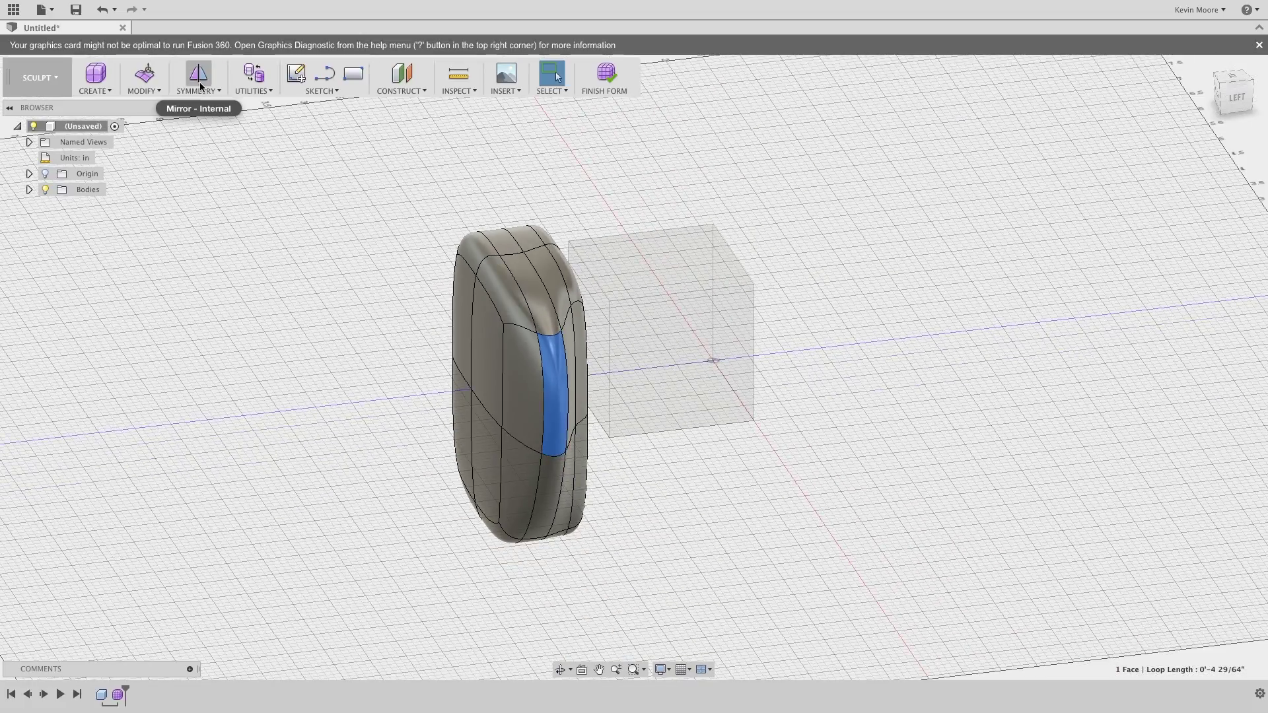
pyautogui.hotkey('ctrl', 'z')
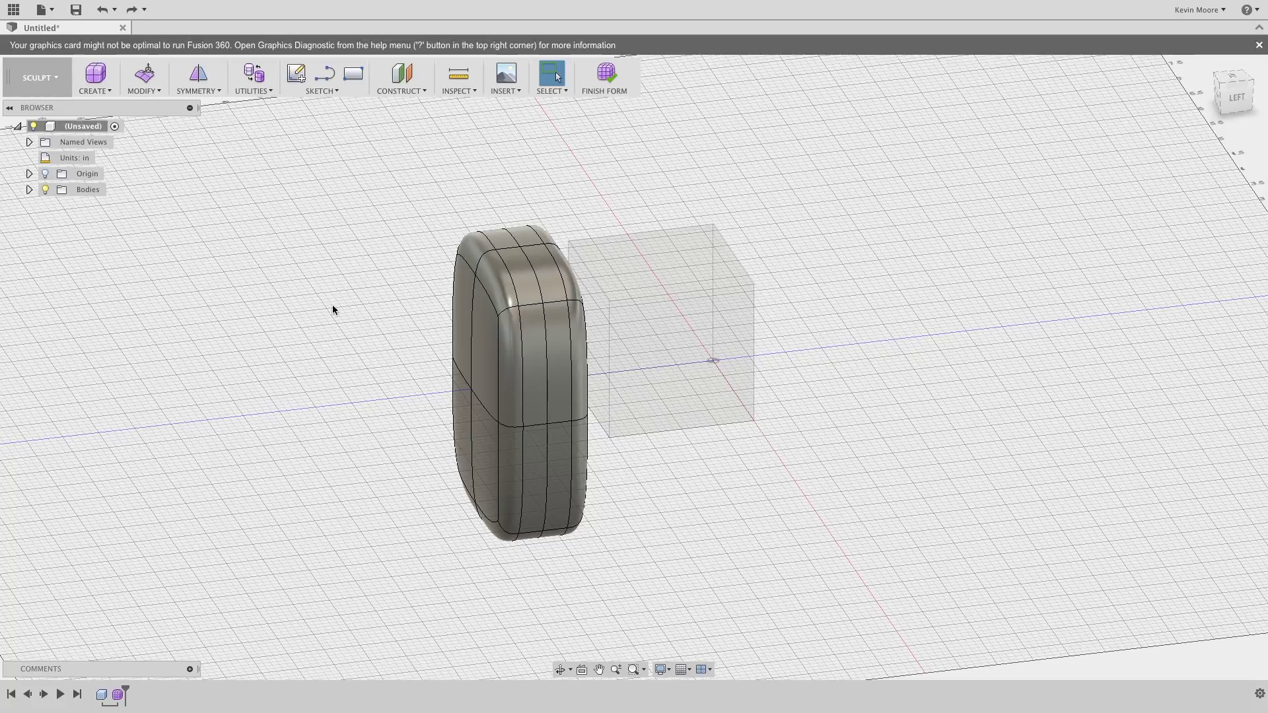
# Step: Apply an internal mirror symmetry to the form using the two upper faces on its back side
pyautogui.keyDown('shift'); pyautogui.moveTo(333, 309); pyautogui.dragTo(193, 136, button='middle'); pyautogui.keyUp('shift')
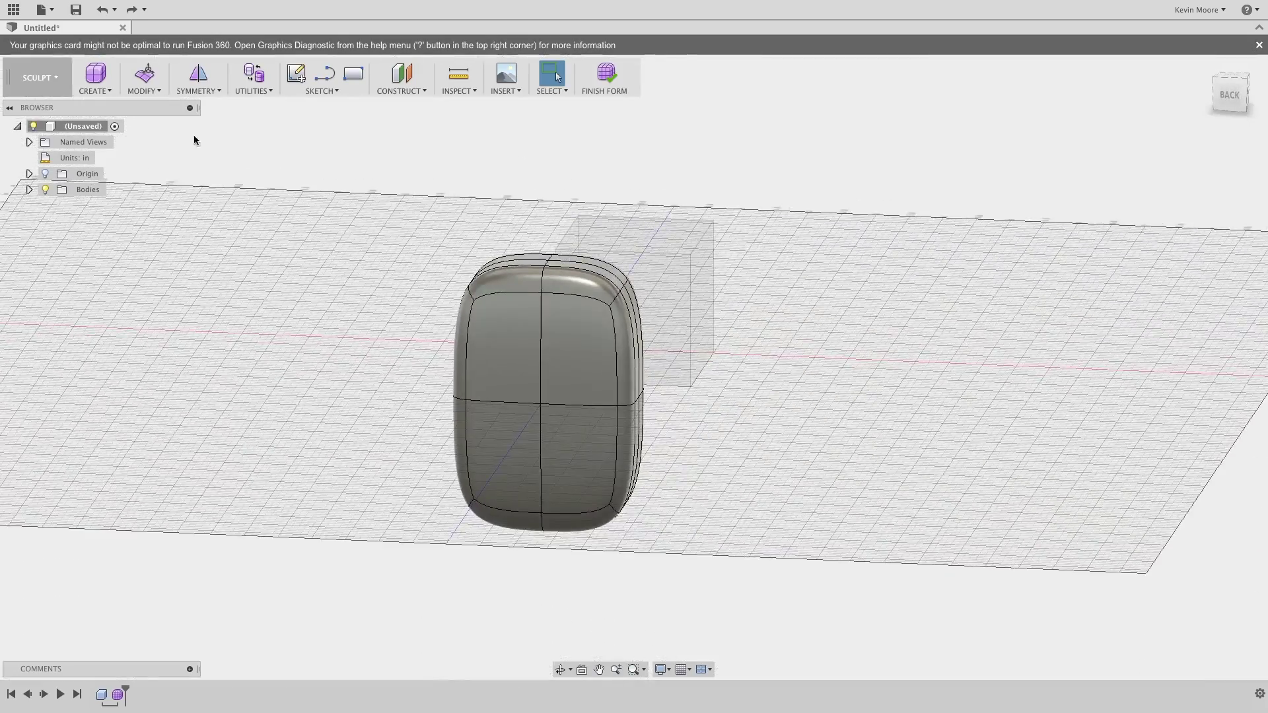
pyautogui.click(197, 91)
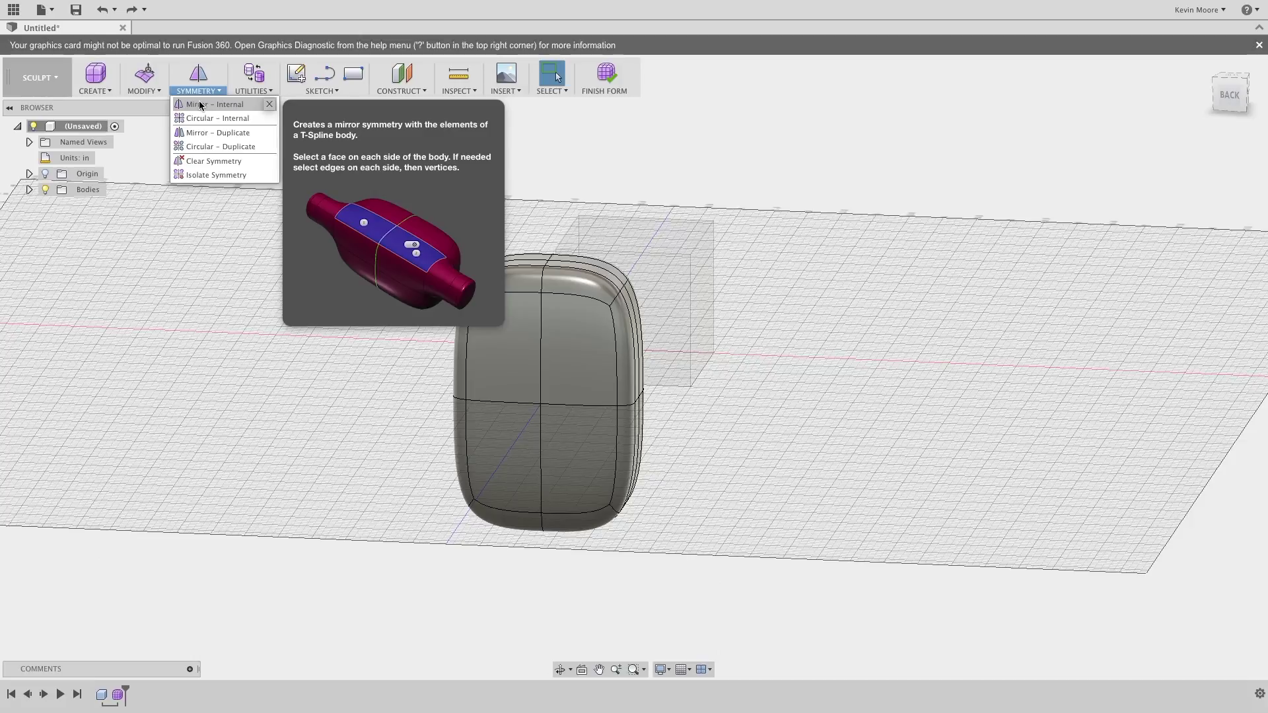
pyautogui.click(198, 104)
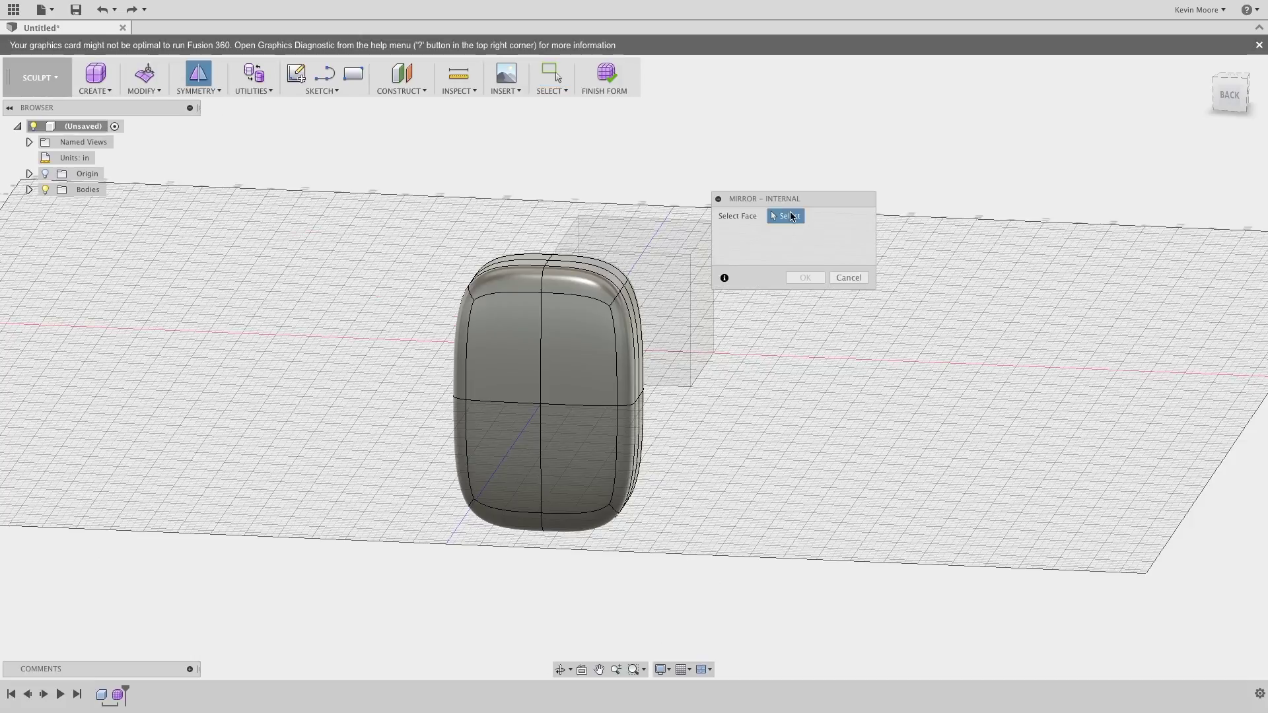
pyautogui.click(527, 362)
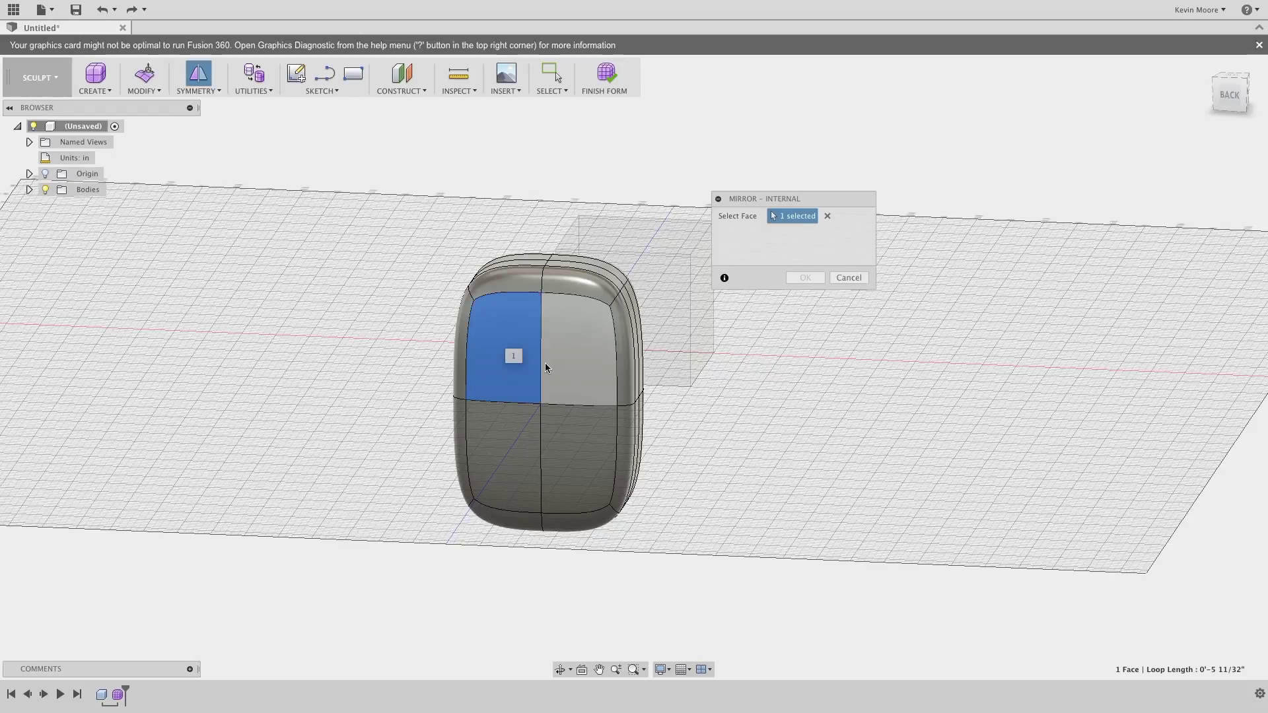
pyautogui.click(573, 367)
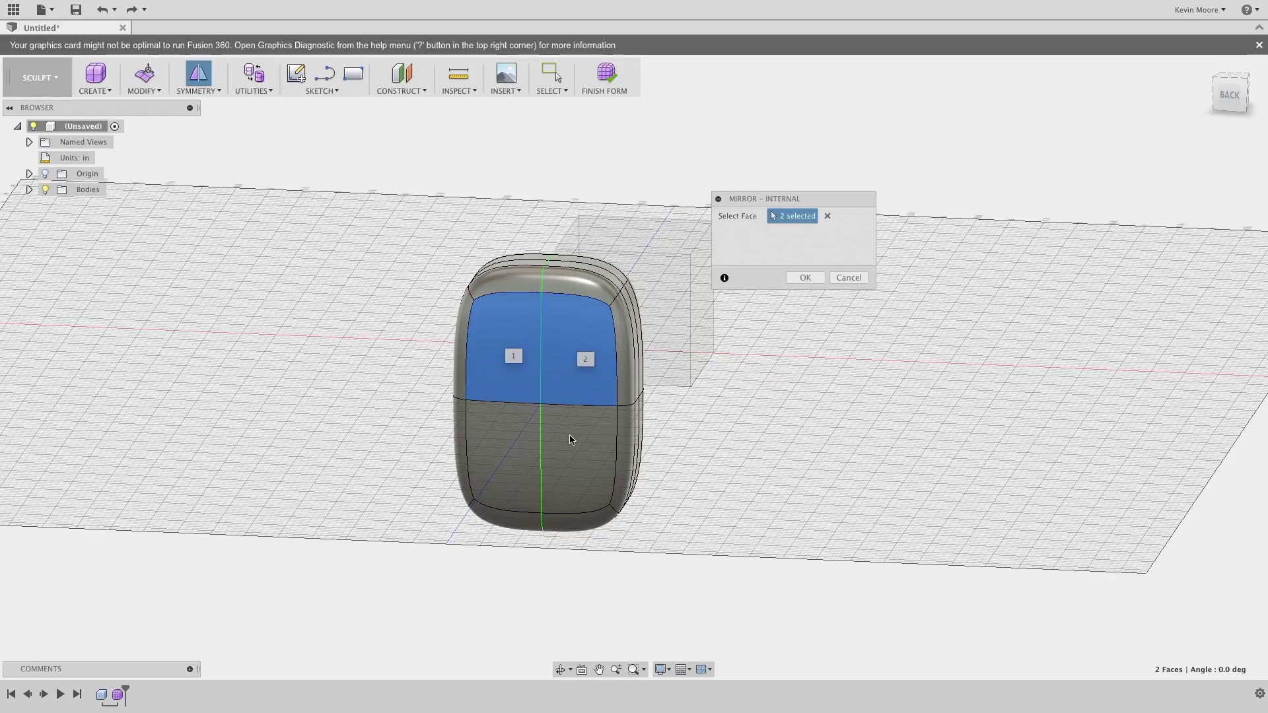
pyautogui.click(807, 277)
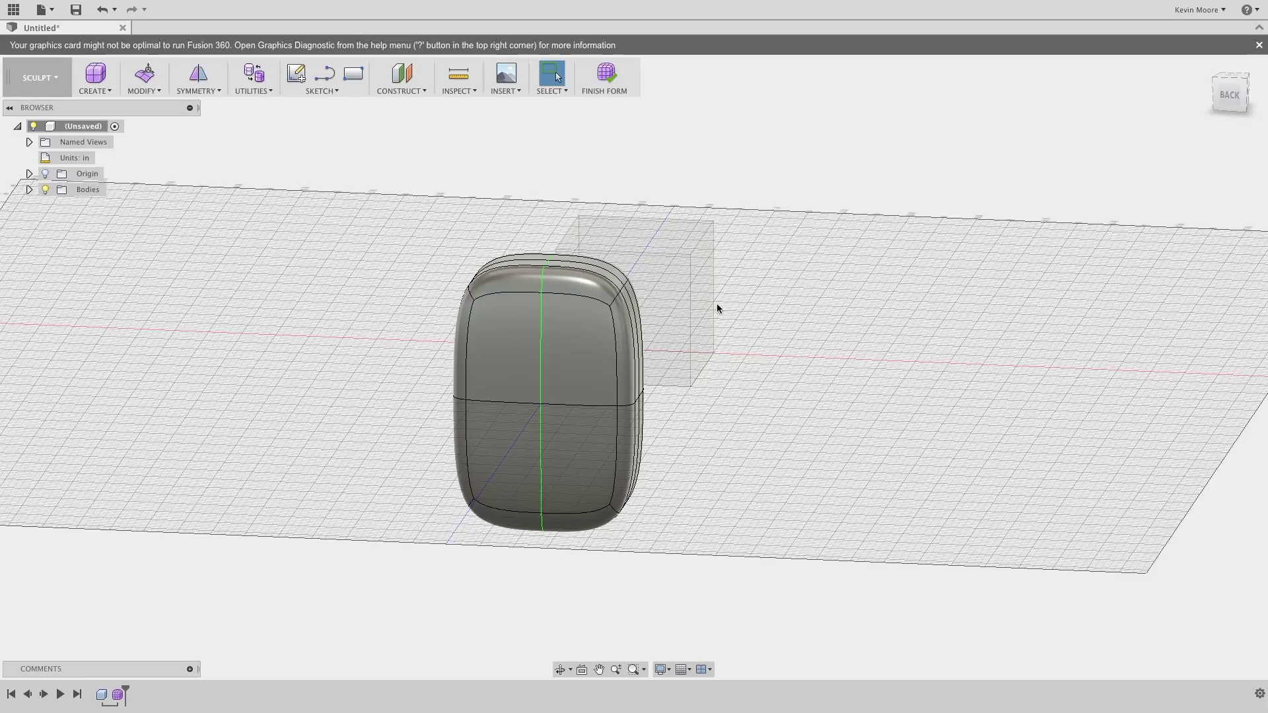
# Step: Try pulling one of the two symmetric upper back faces outward with Edit Form, view the mirrored deformation from the side, and cancel the edit
pyautogui.click(505, 356)
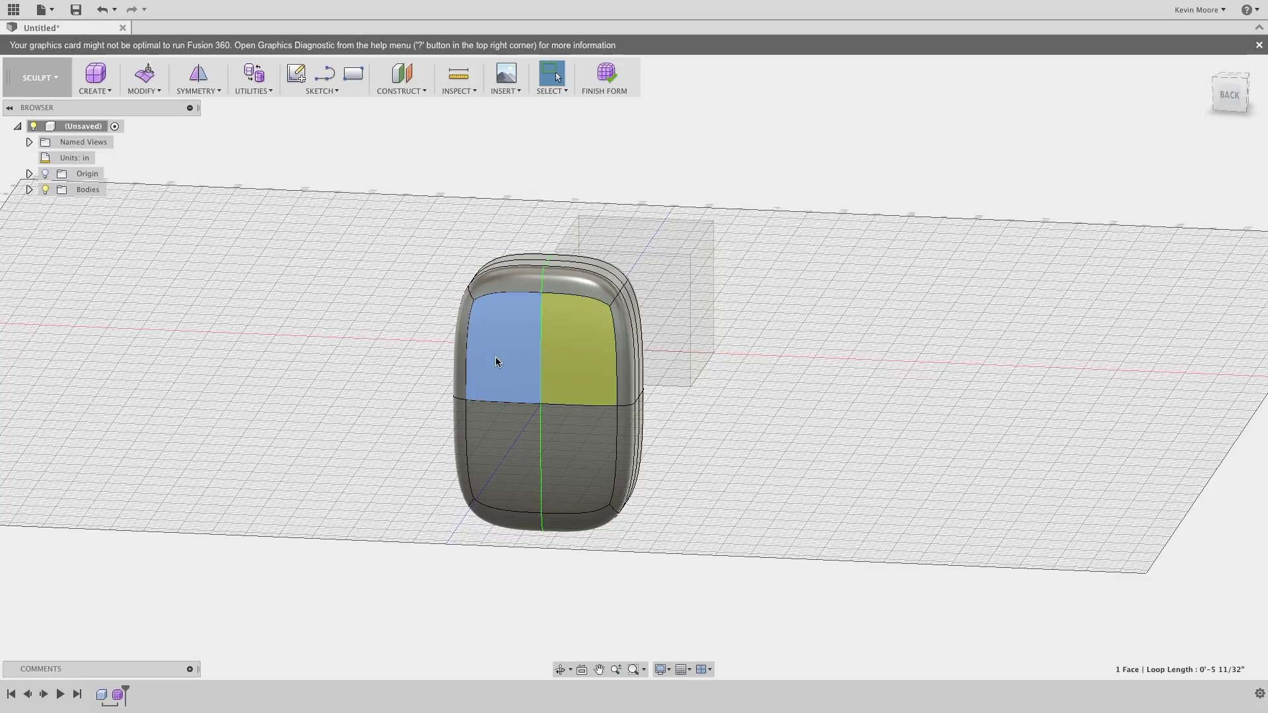
pyautogui.rightClick(497, 356)
pyautogui.click(537, 338)
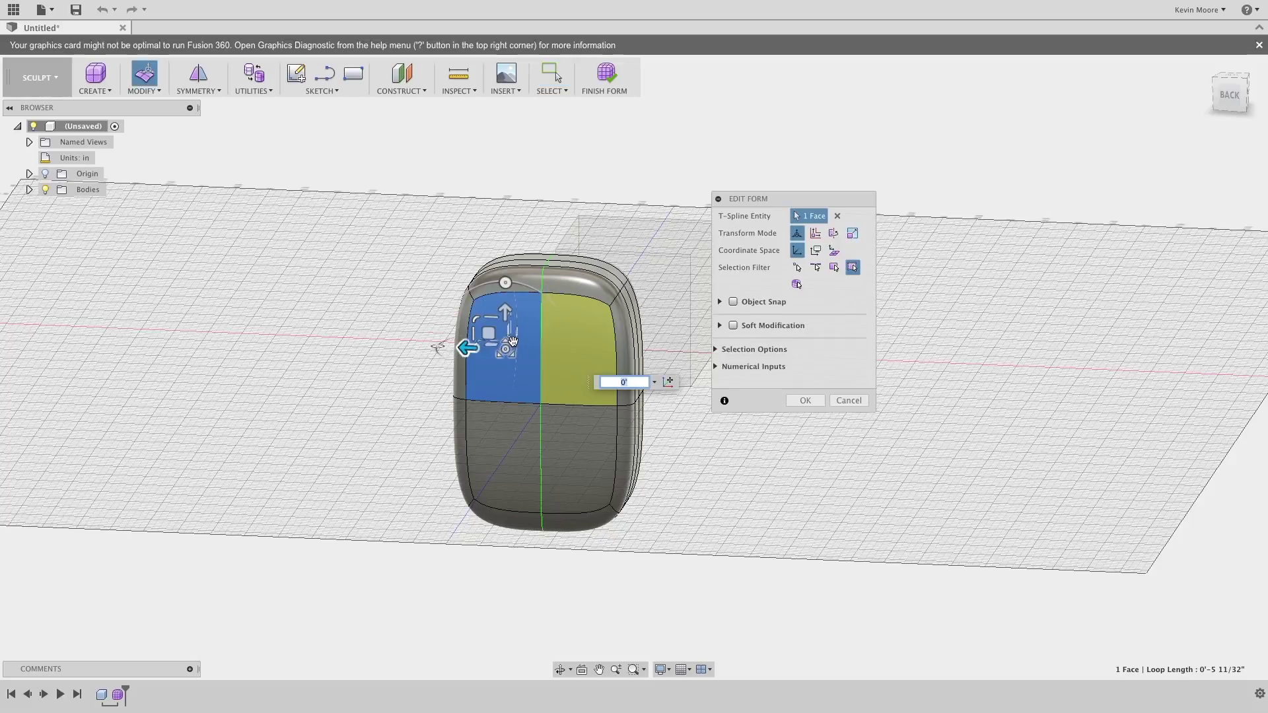
pyautogui.moveTo(512, 339); pyautogui.dragTo(231, 339)
pyautogui.keyDown('shift'); pyautogui.moveTo(790, 495); pyautogui.dragTo(640, 453, button='middle'); pyautogui.keyUp('shift')
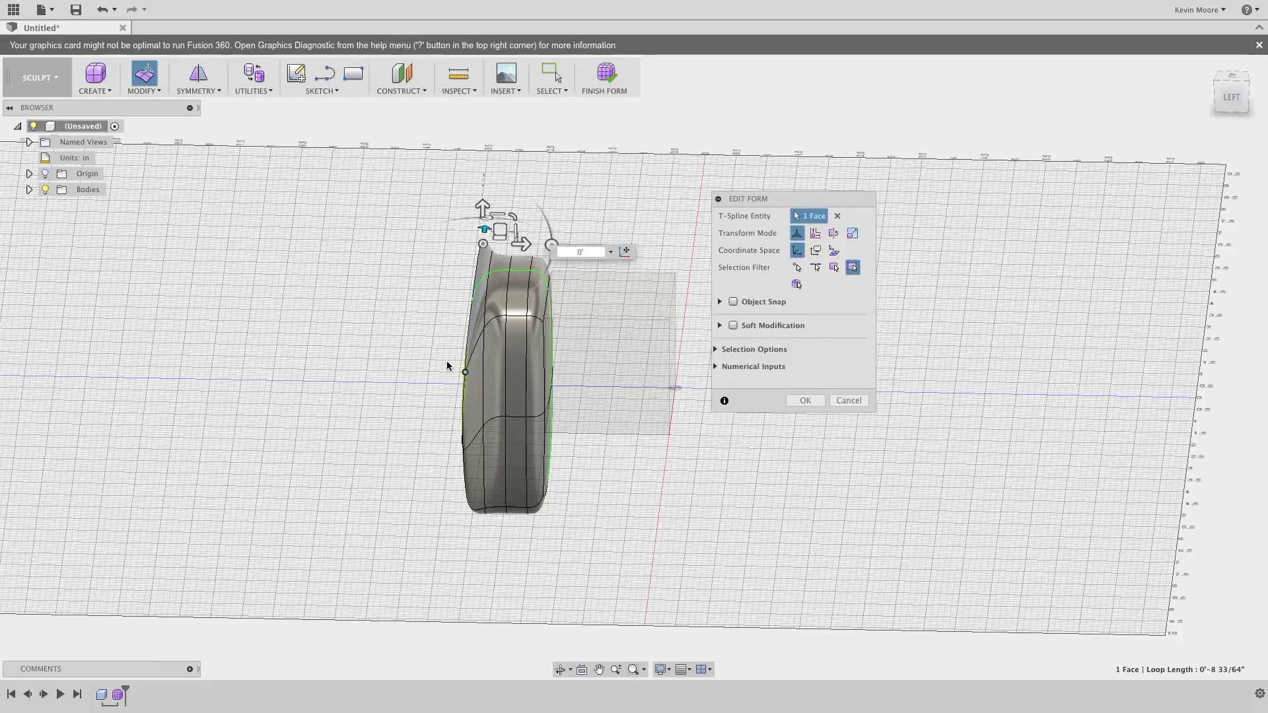
pyautogui.press('Escape')
pyautogui.keyDown('shift'); pyautogui.moveTo(392, 343); pyautogui.dragTo(460, 515, button='middle'); pyautogui.keyUp('shift')
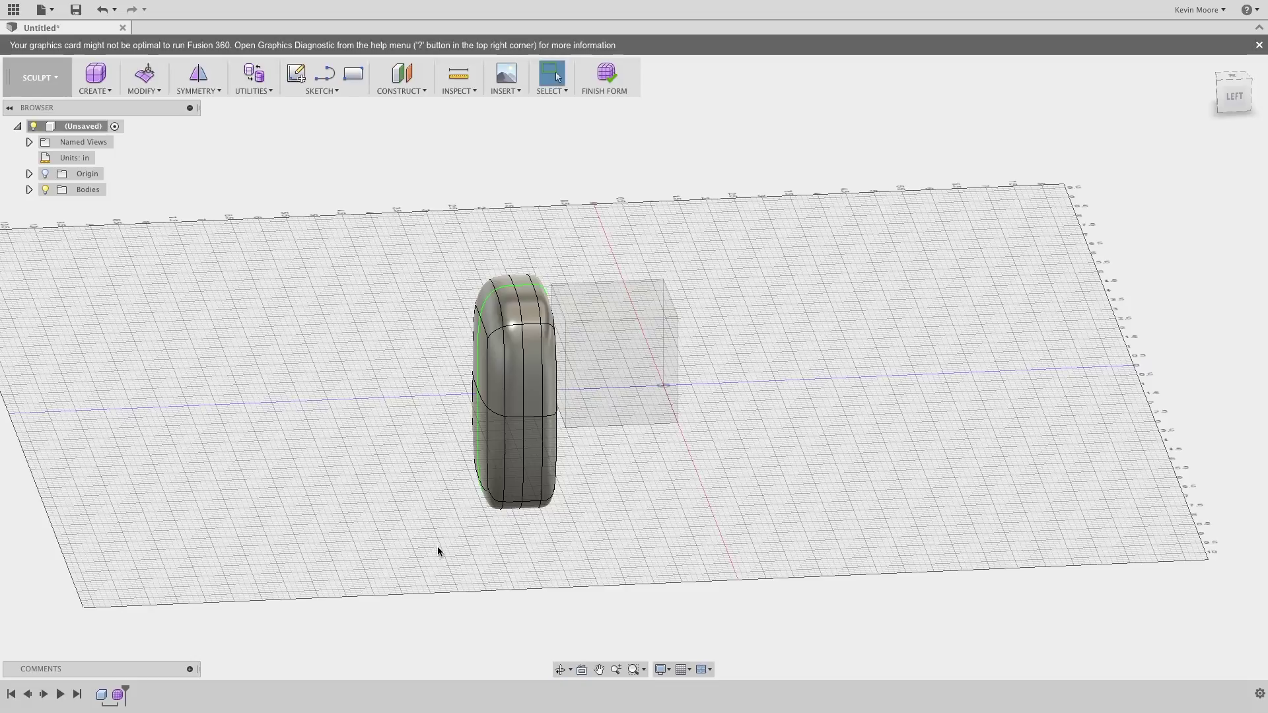
# Step: Delete the whole rounded form and finish the form to return to the Model environment
pyautogui.moveTo(437, 546); pyautogui.dragTo(568, 232)
pyautogui.press('Delete')
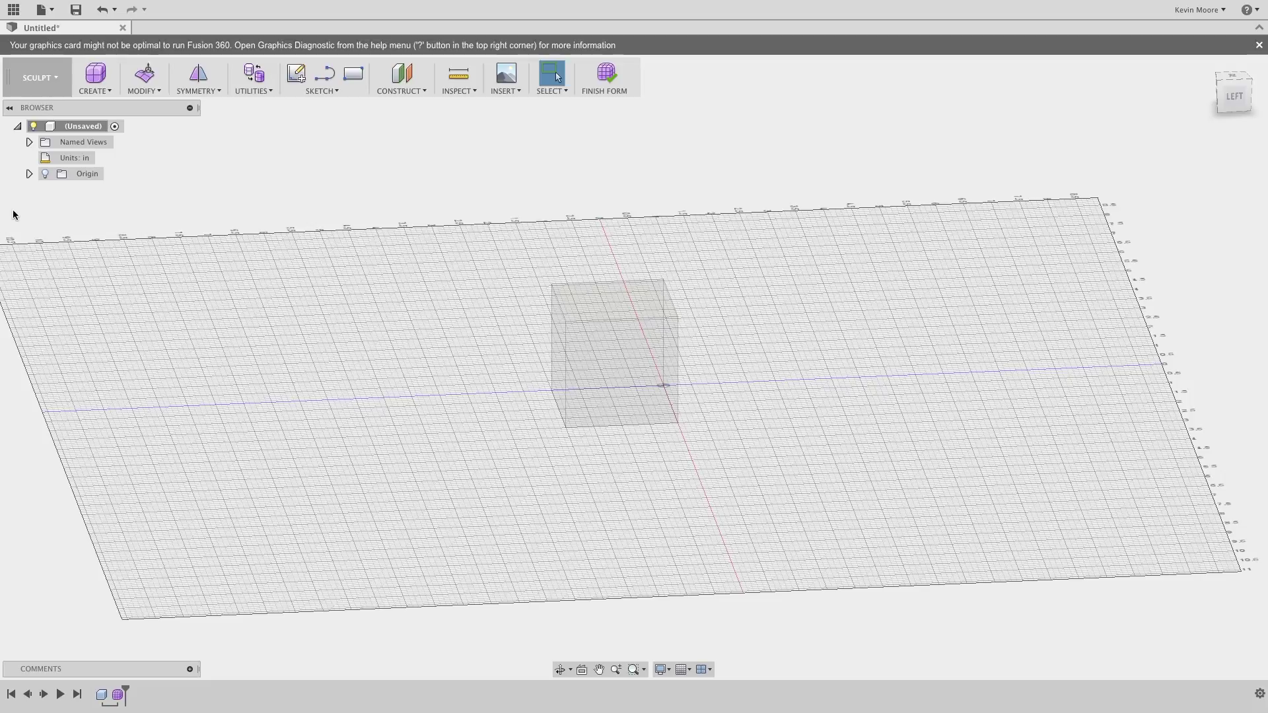
pyautogui.click(29, 174)
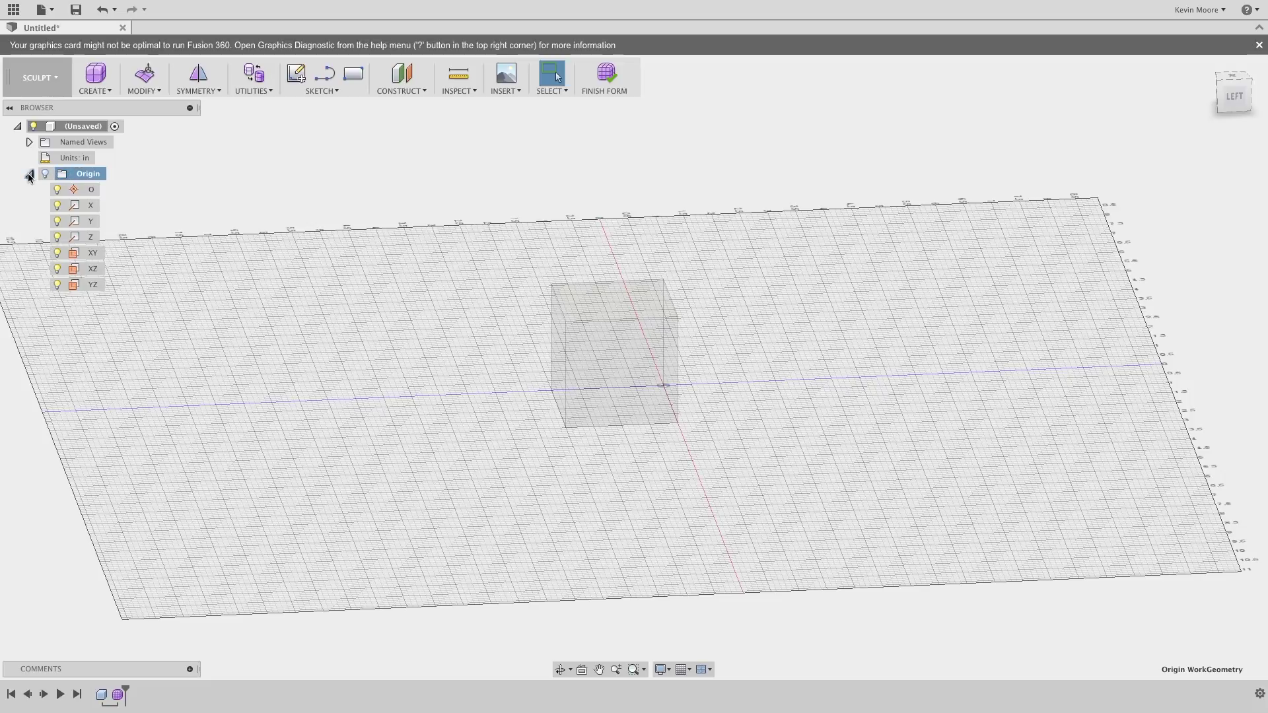
pyautogui.click(29, 175)
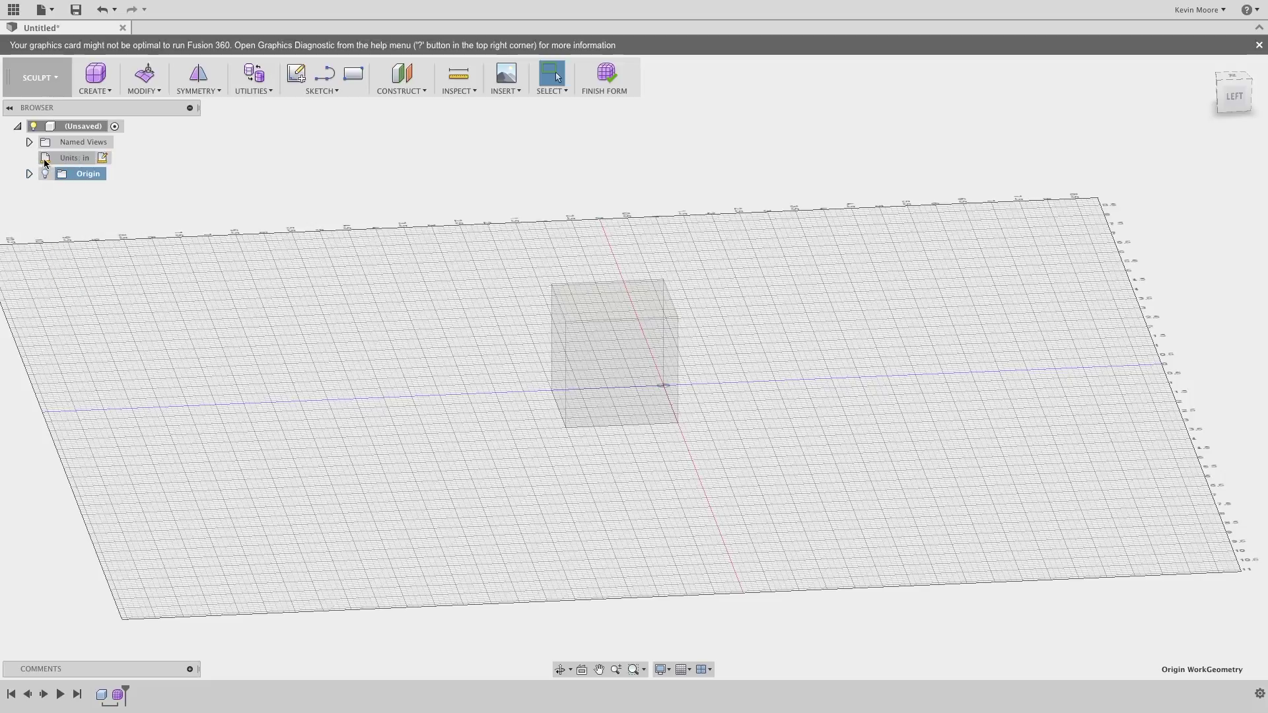
pyautogui.click(616, 85)
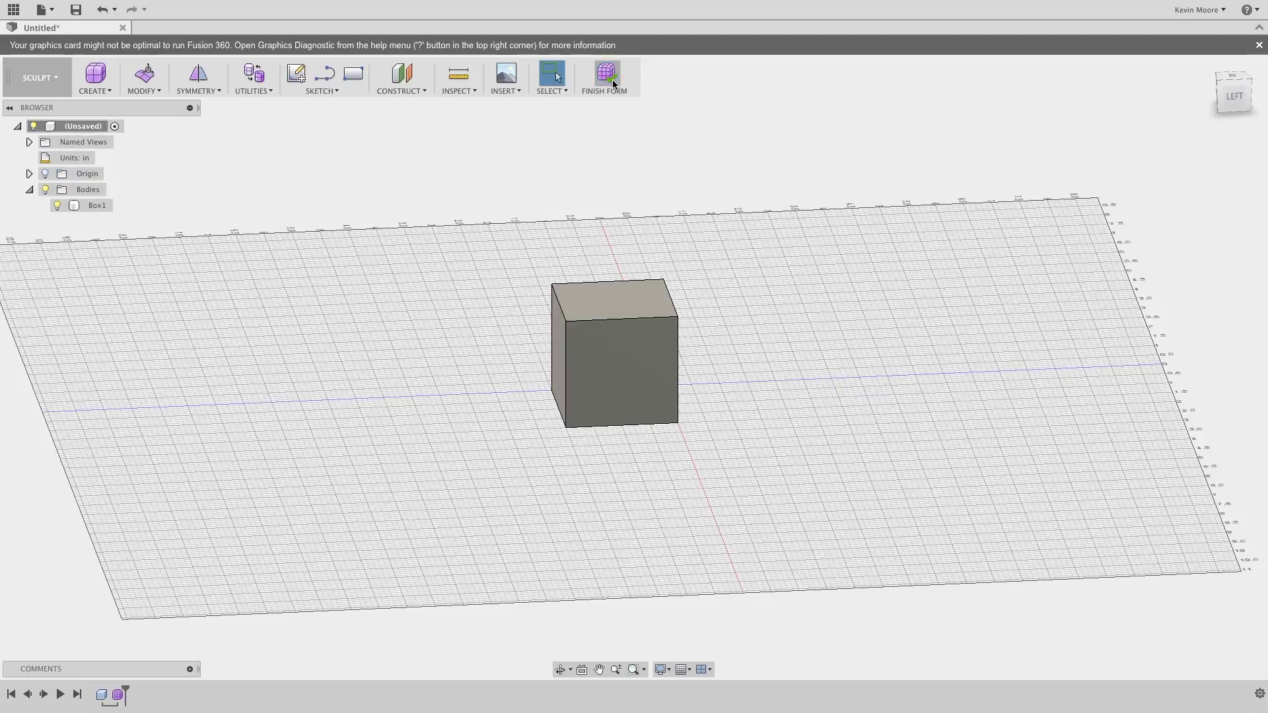
# Step: Select the Box1 body and delete it to empty the workspace
pyautogui.click(88, 205)
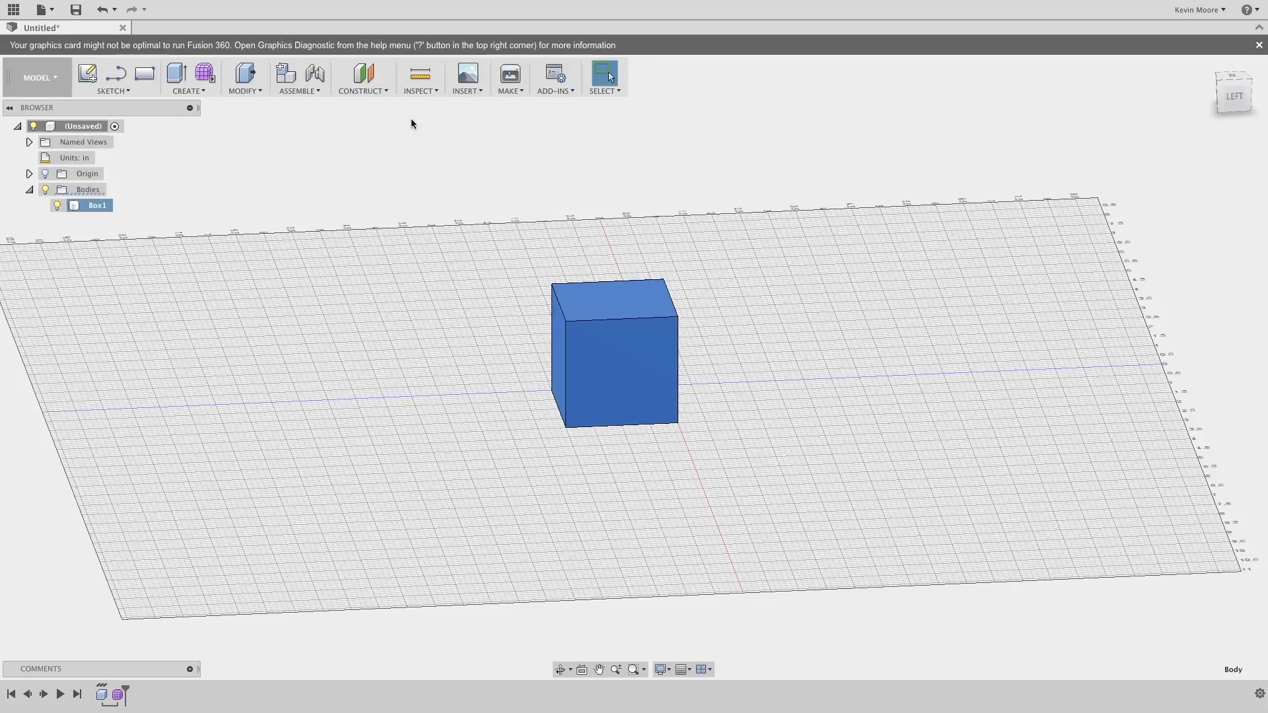
pyautogui.moveTo(736, 222); pyautogui.dragTo(461, 445)
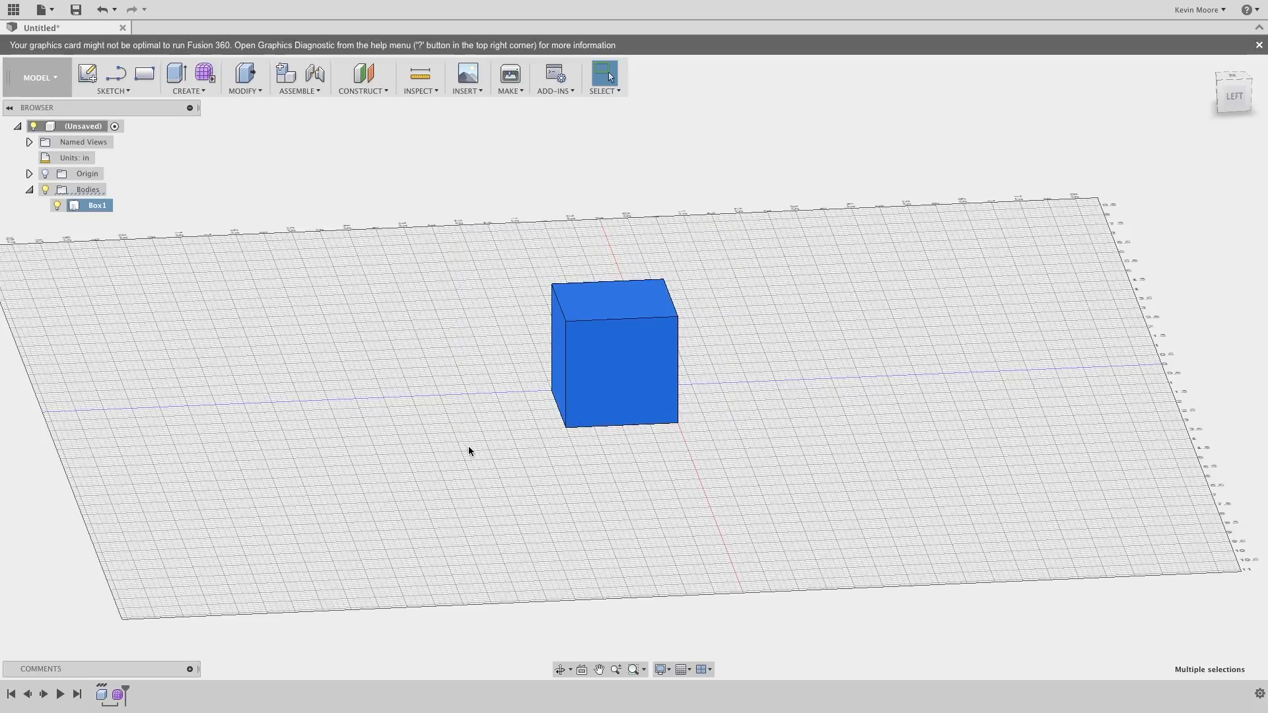
pyautogui.press('Delete')
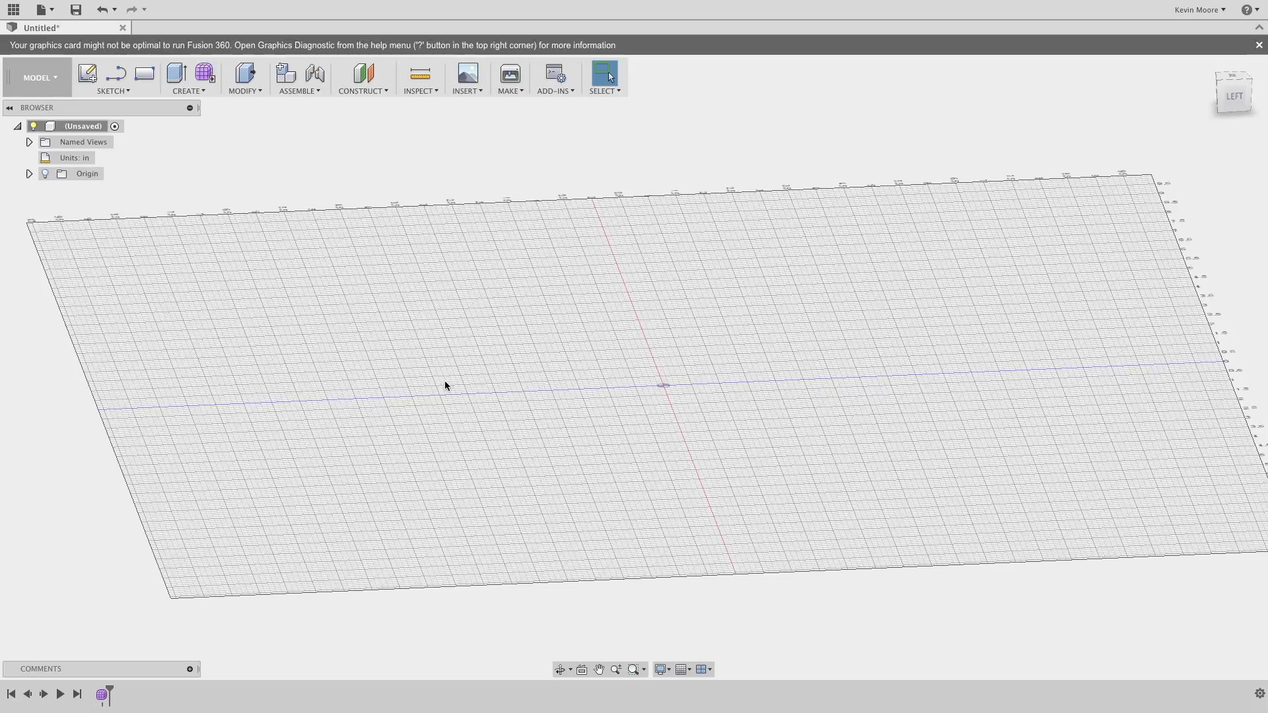
# Step: Sketch a closed, irregular eight-sided line profile on the vertical back plane, starting and ending at the origin
pyautogui.click(119, 92)
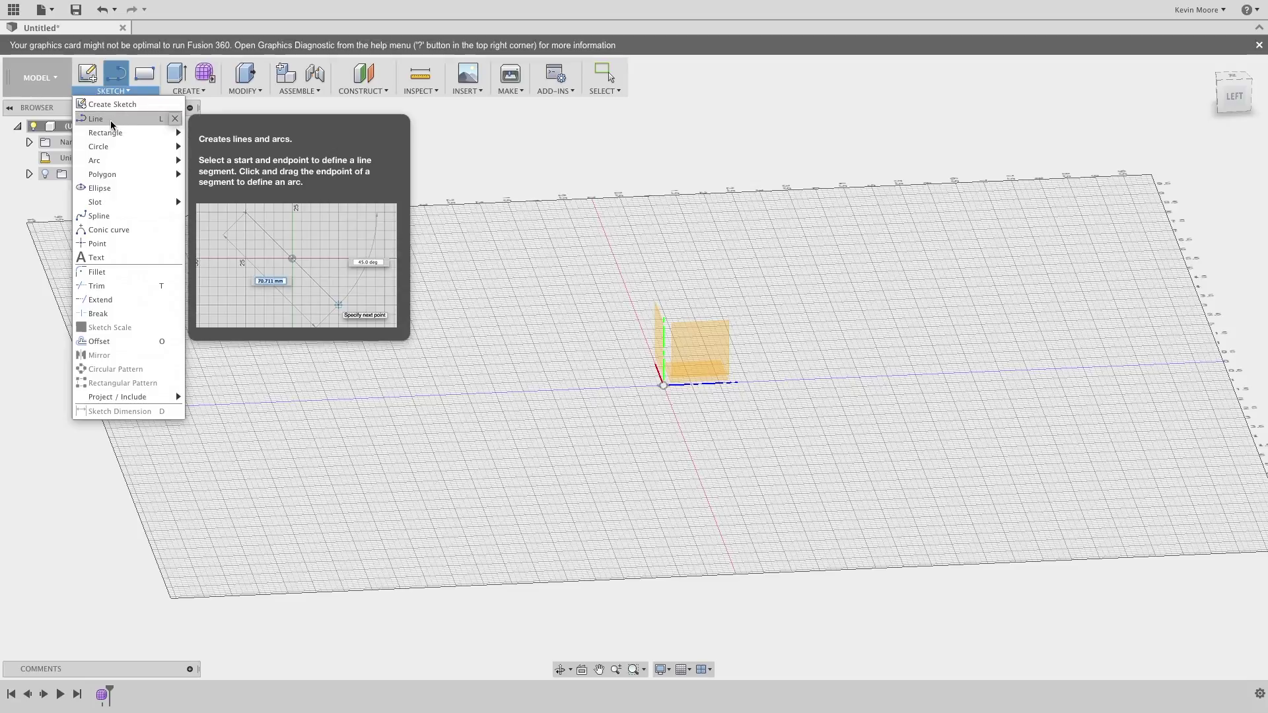
pyautogui.click(109, 120)
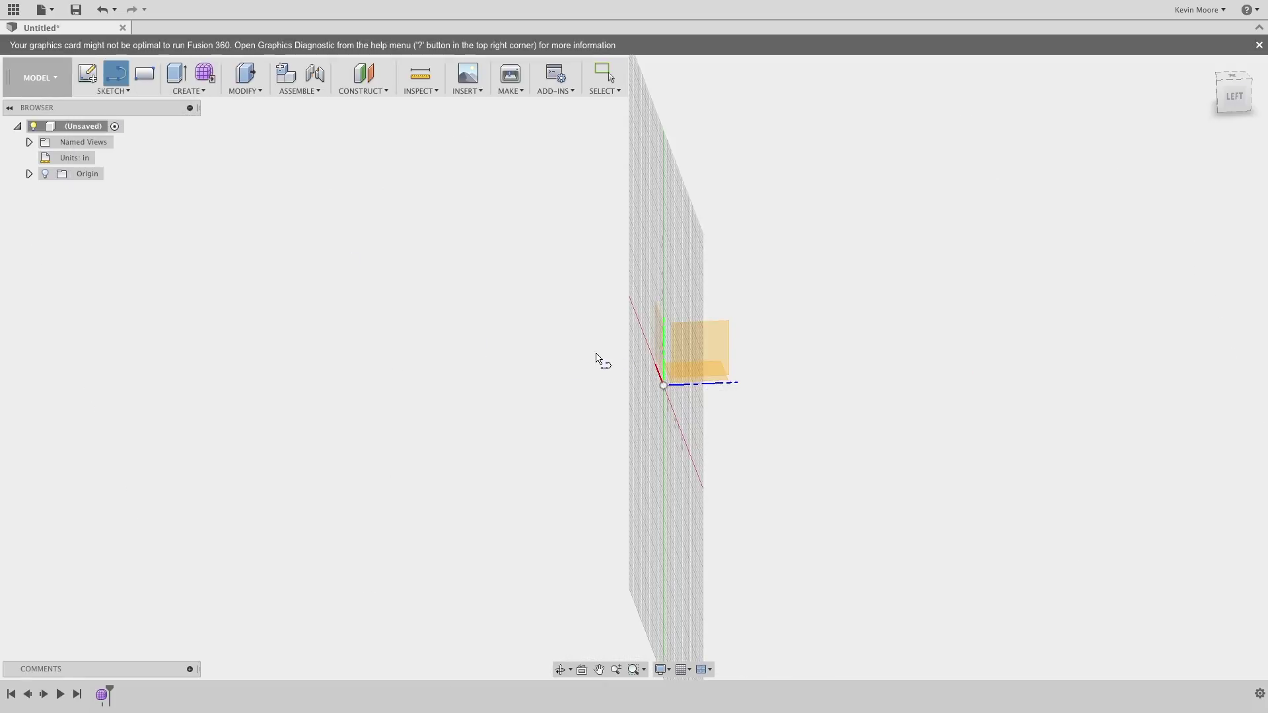
pyautogui.click(656, 347)
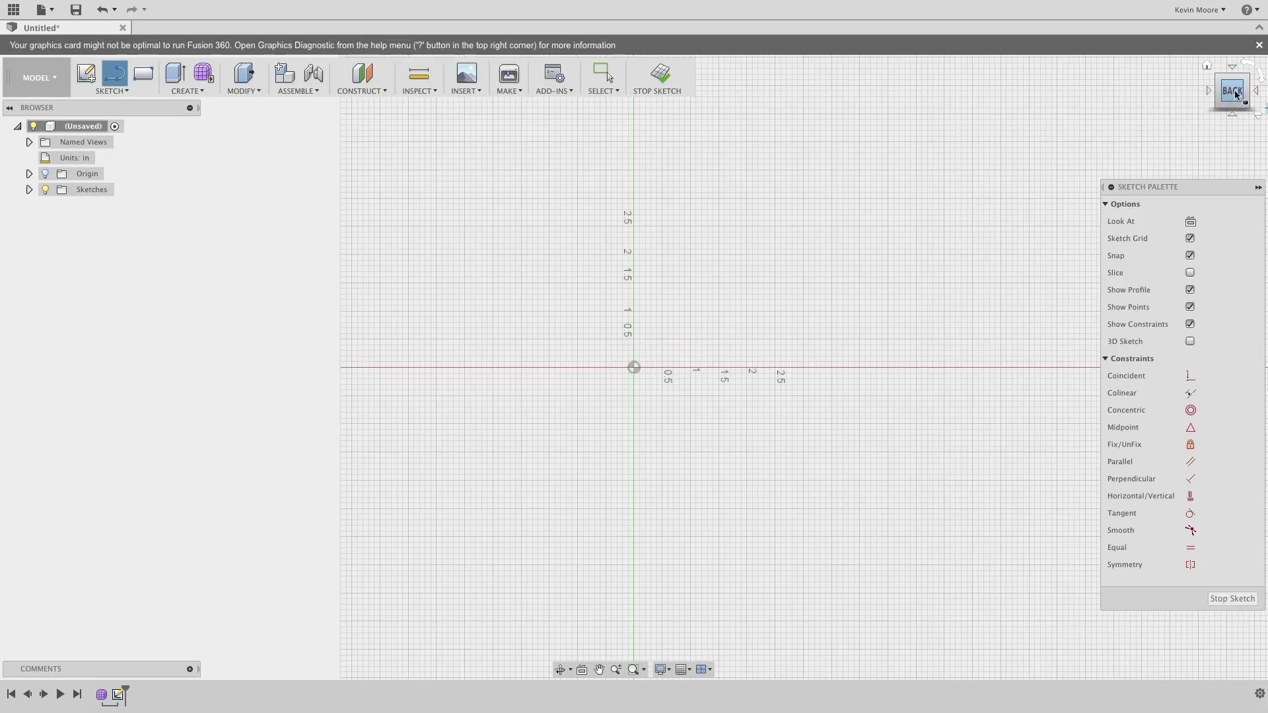
pyautogui.click(634, 368)
pyautogui.click(724, 216)
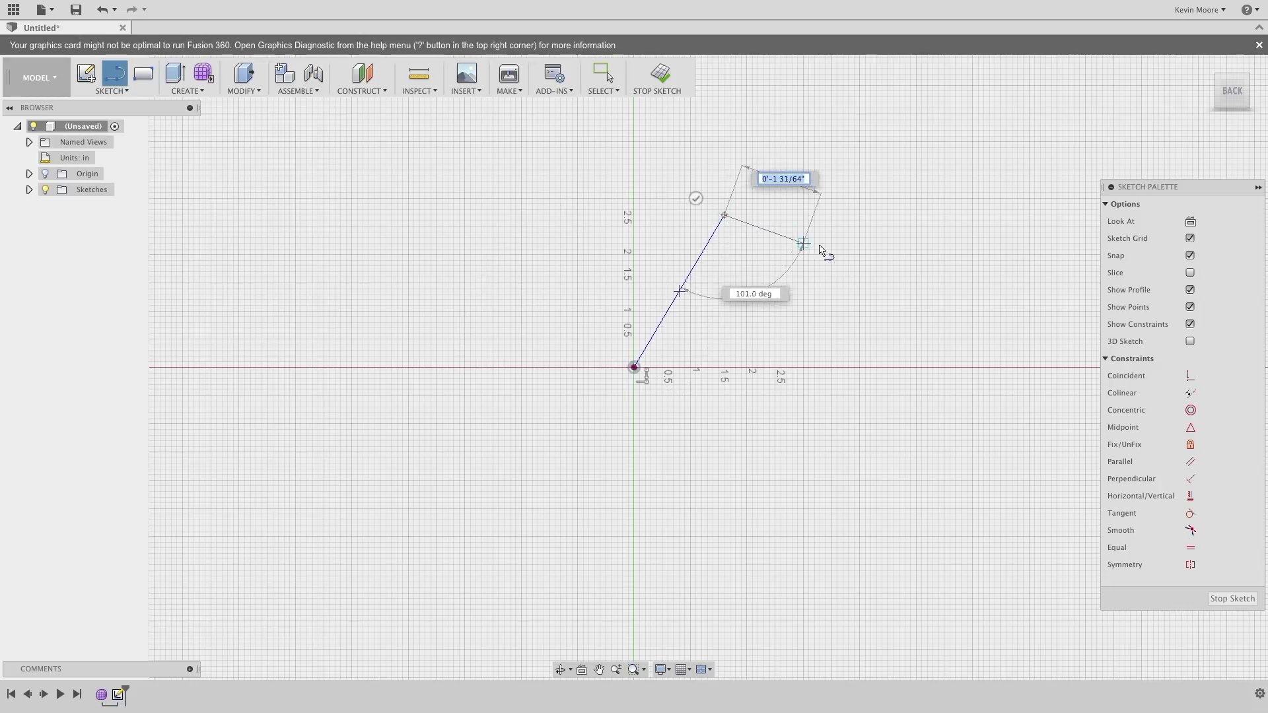
pyautogui.click(889, 271)
pyautogui.click(888, 496)
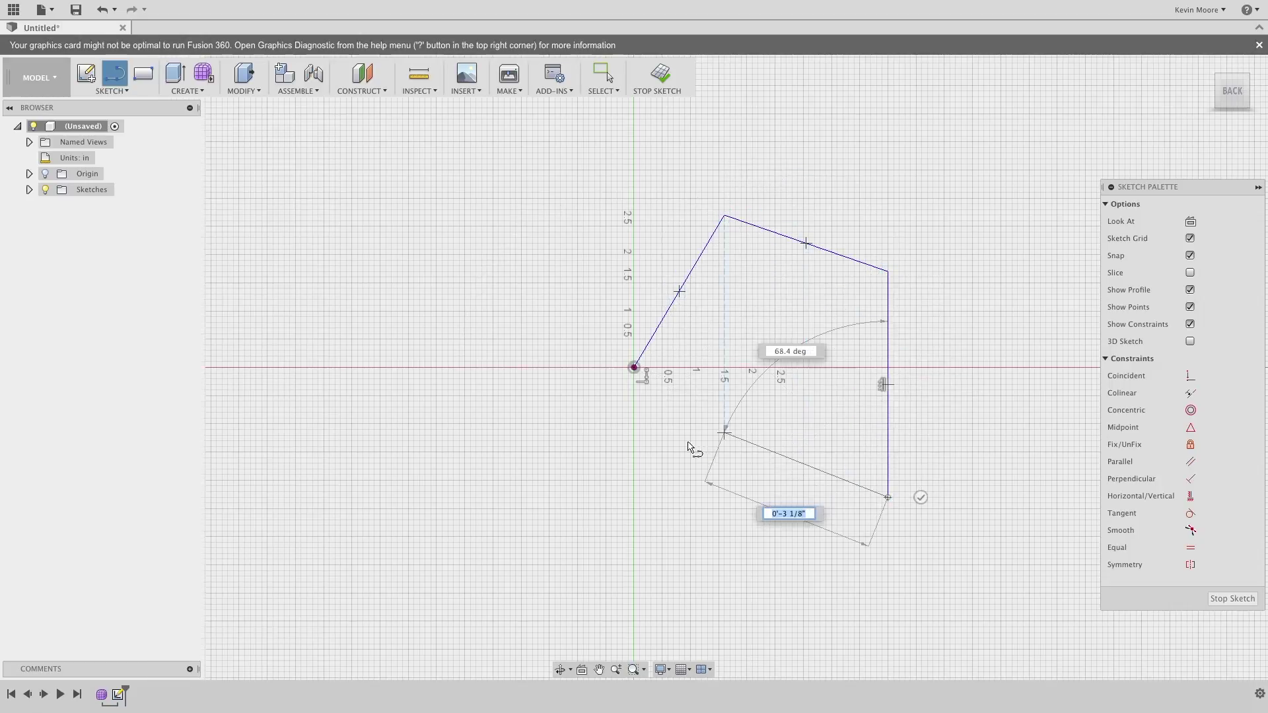
pyautogui.click(672, 446)
pyautogui.click(465, 530)
pyautogui.click(323, 436)
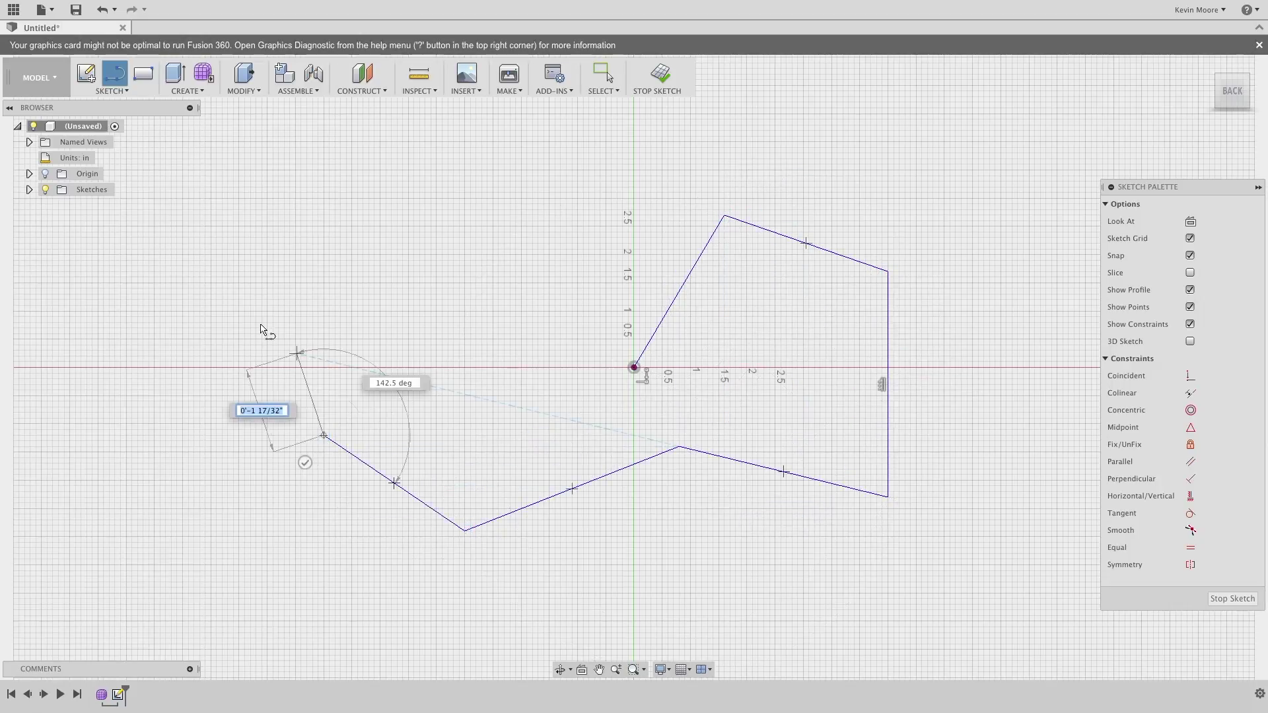
pyautogui.click(200, 318)
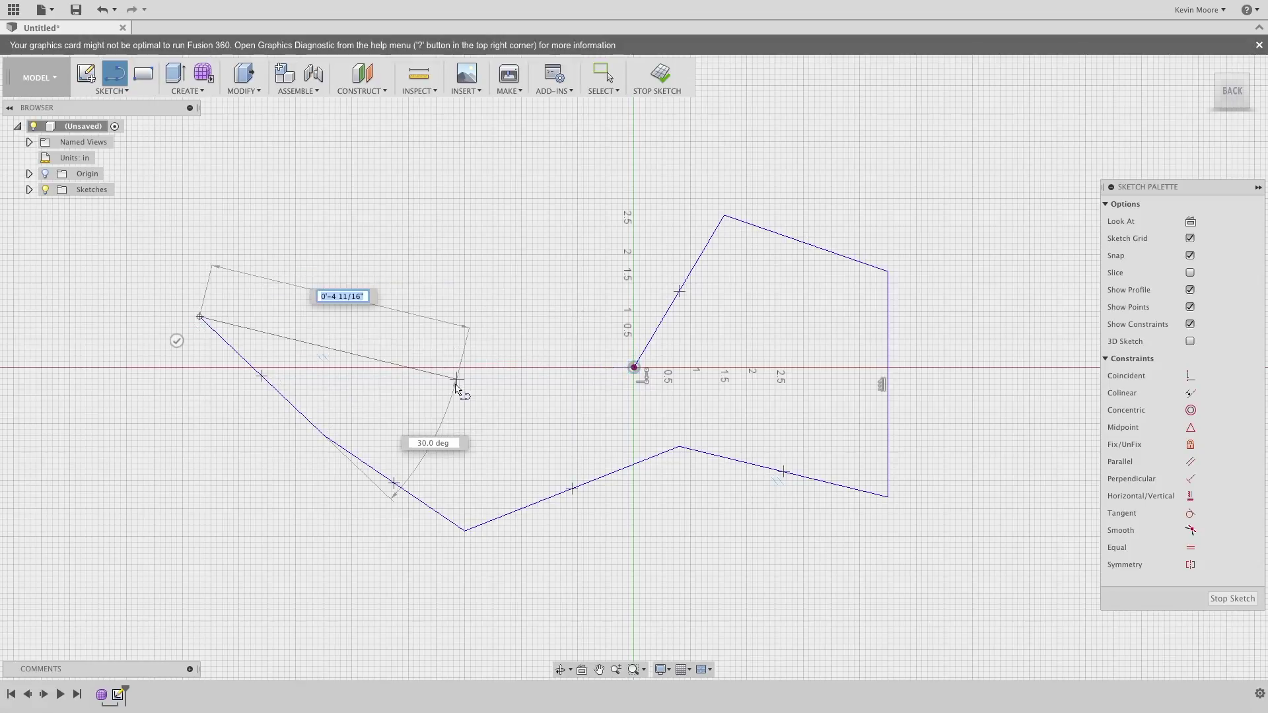
pyautogui.click(634, 367)
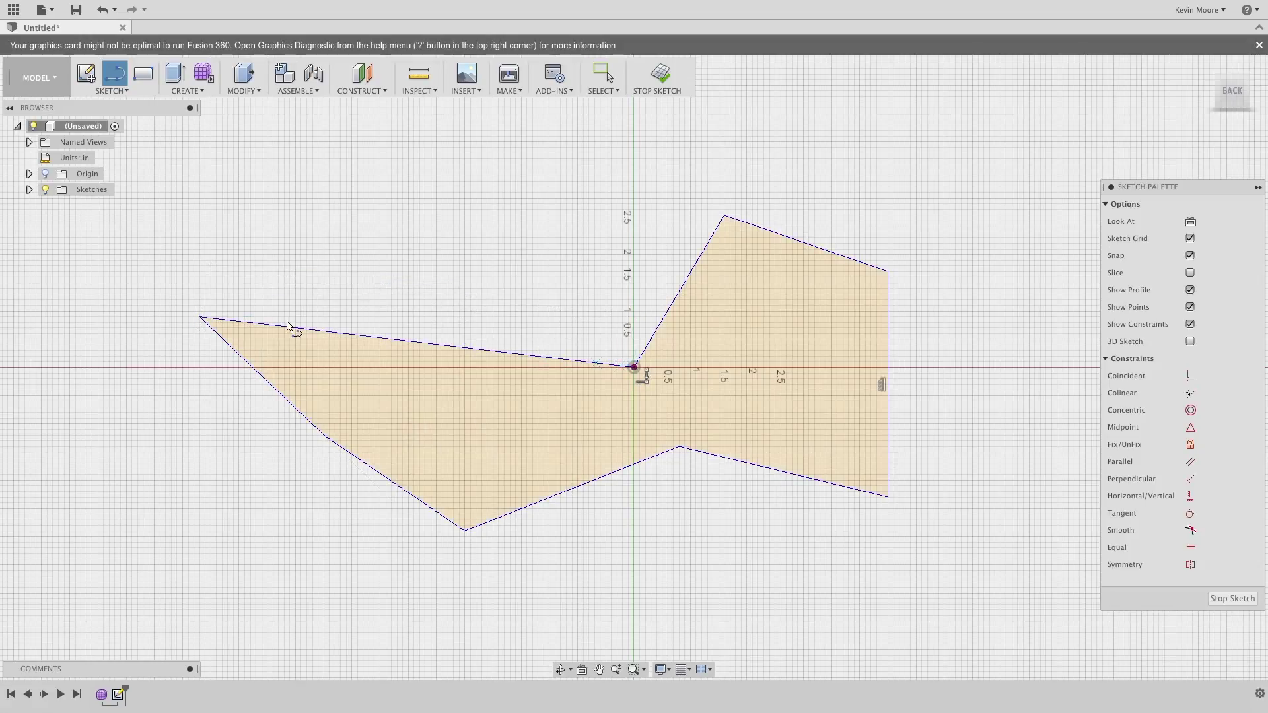
# Step: Try revolving the closed profile a full 360 degrees around its vertical edge as a new body
pyautogui.moveTo(1219, 84)
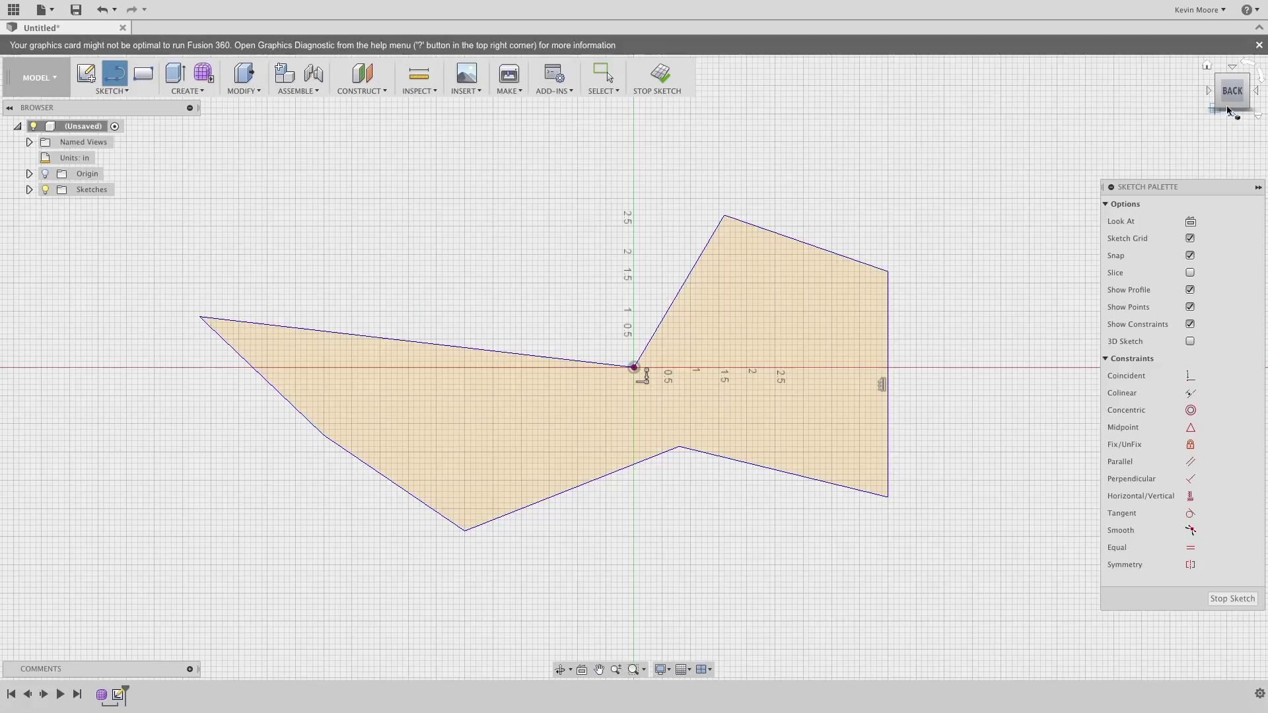
pyautogui.click(1219, 80)
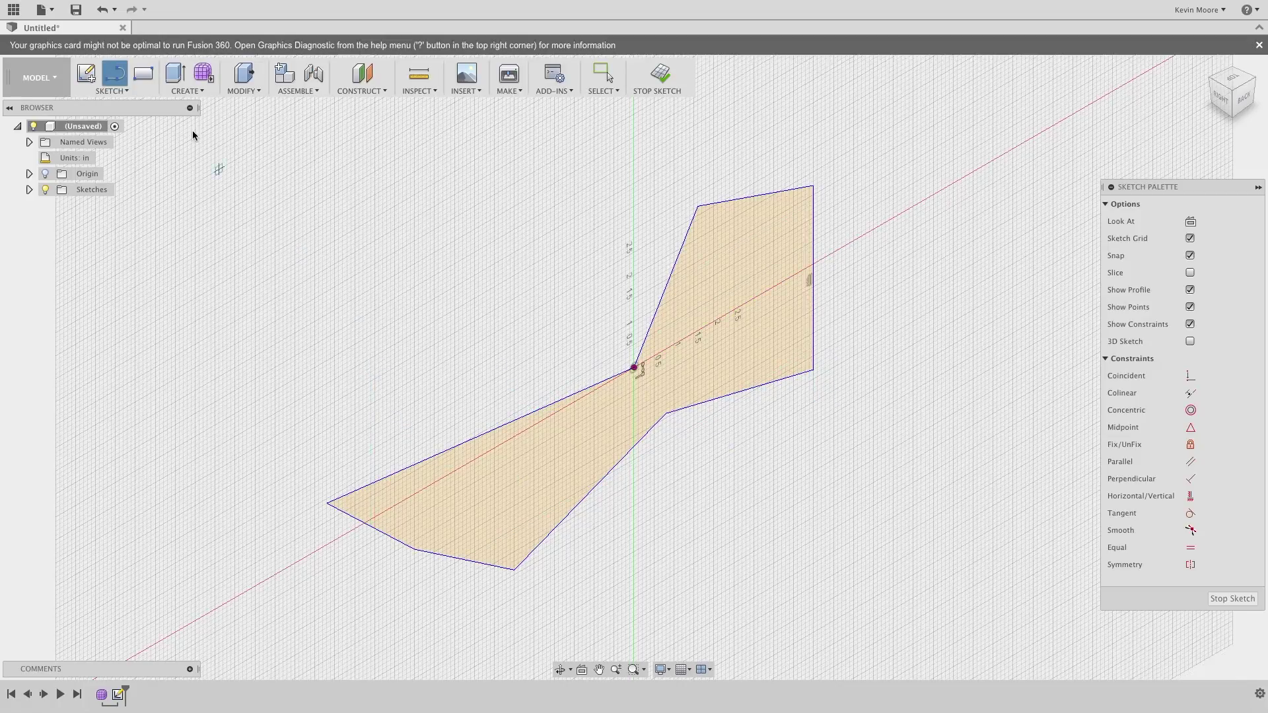
pyautogui.click(243, 91)
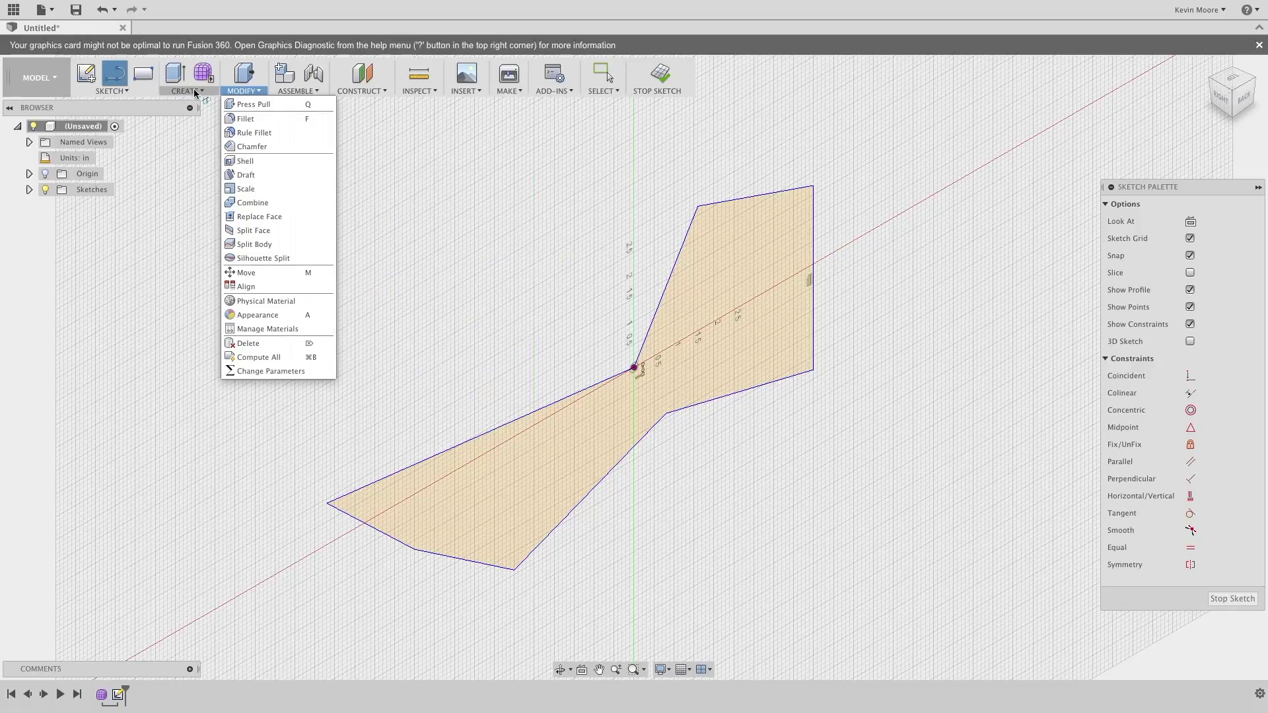
pyautogui.moveTo(188, 90)
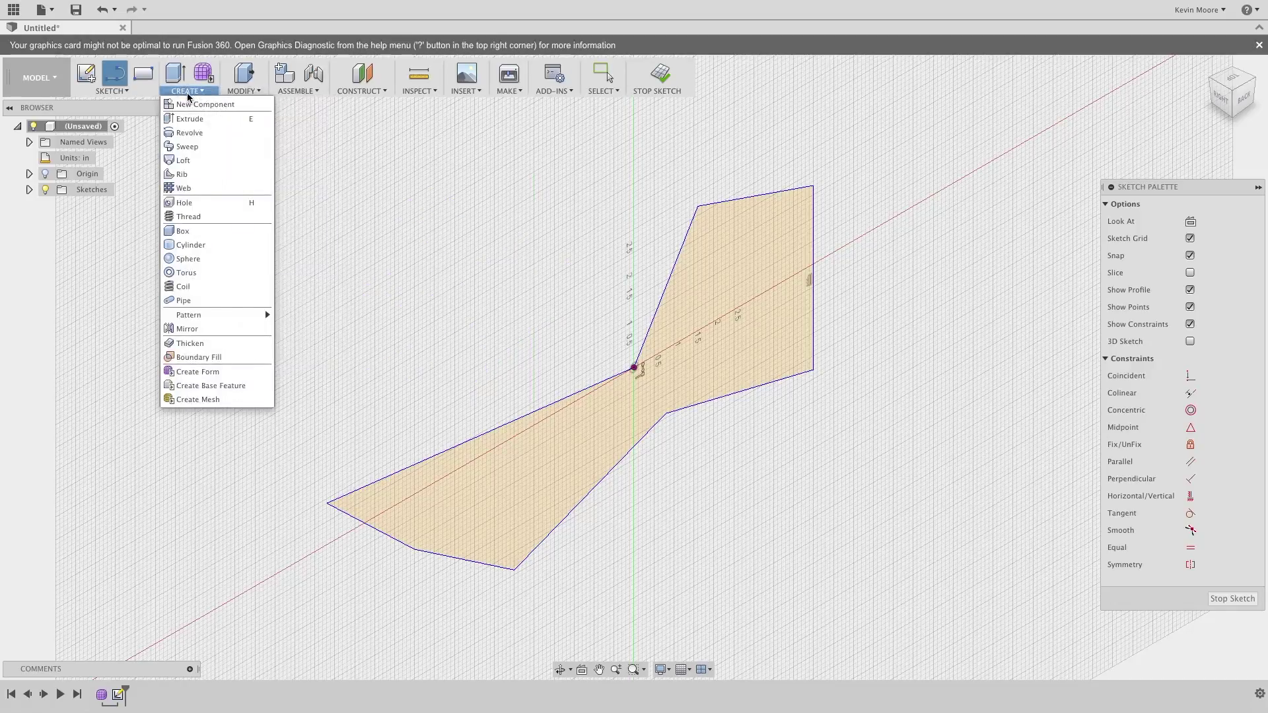
pyautogui.click(186, 132)
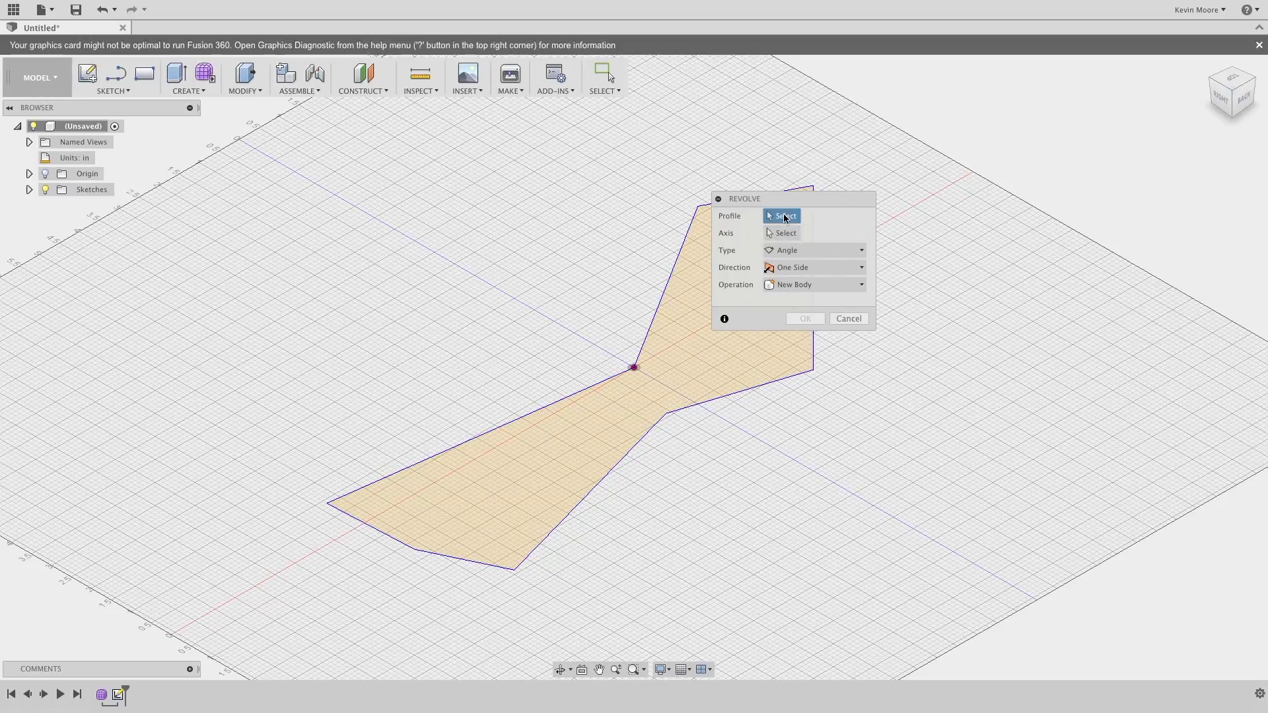
pyautogui.moveTo(822, 196); pyautogui.dragTo(1175, 168)
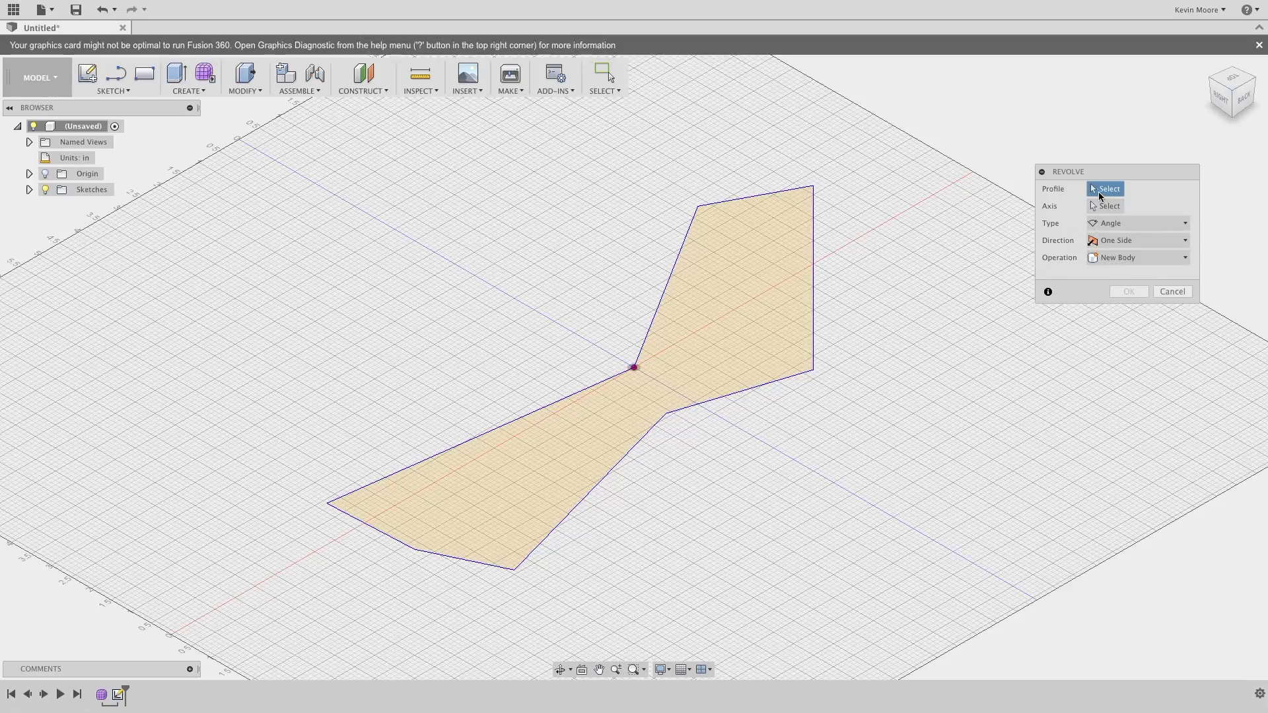
pyautogui.moveTo(851, 153)
pyautogui.mouseDown()
pyautogui.moveTo(713, 246)
pyautogui.moveTo(377, 562)
pyautogui.mouseUp()
pyautogui.moveTo(284, 602); pyautogui.dragTo(285, 601)
pyautogui.click(1106, 206)
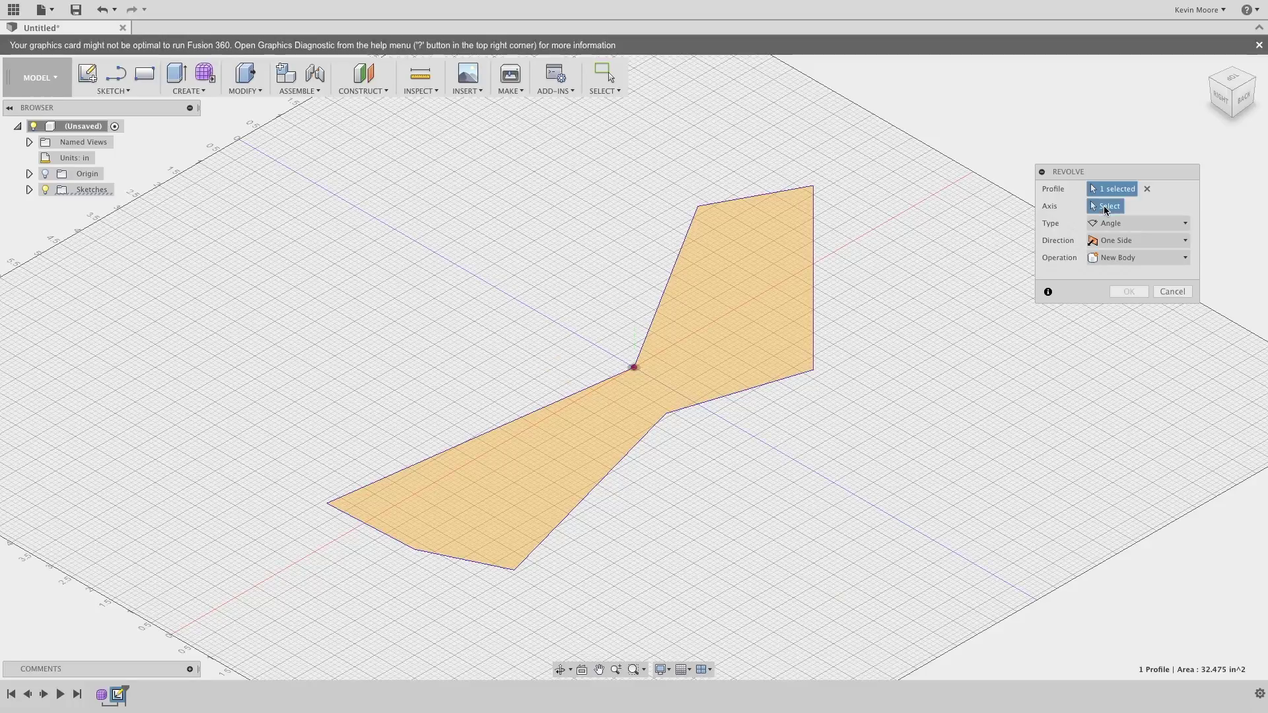
pyautogui.click(813, 237)
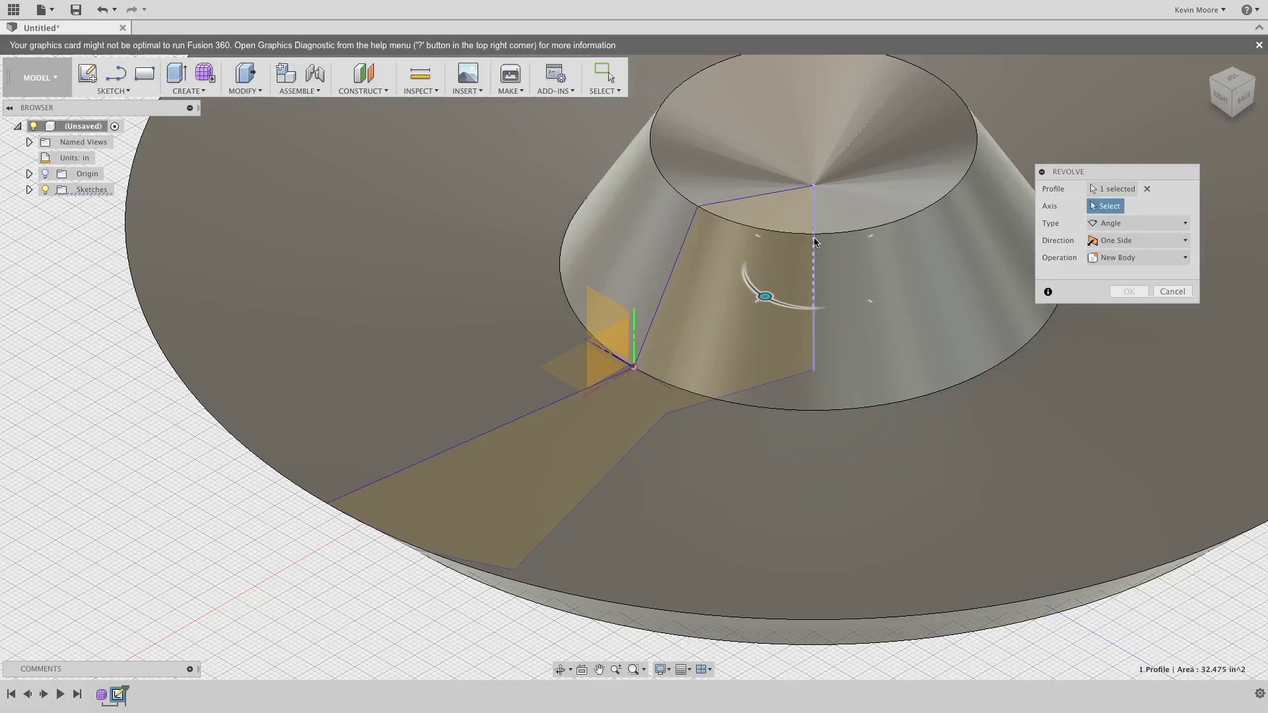
# Step: Try reducing the revolve angle to 350 degrees, and cancel the Revolve
pyautogui.scroll(-6, 847, 224)
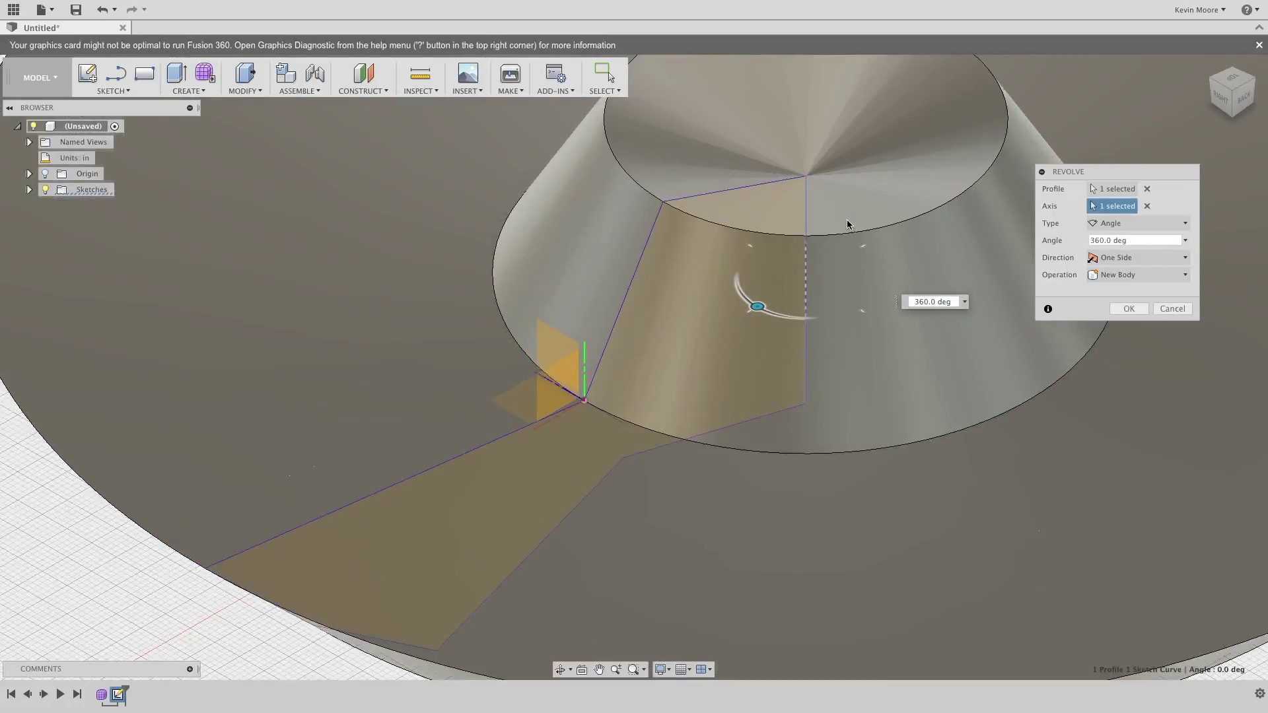
pyautogui.scroll(-2, 855, 287)
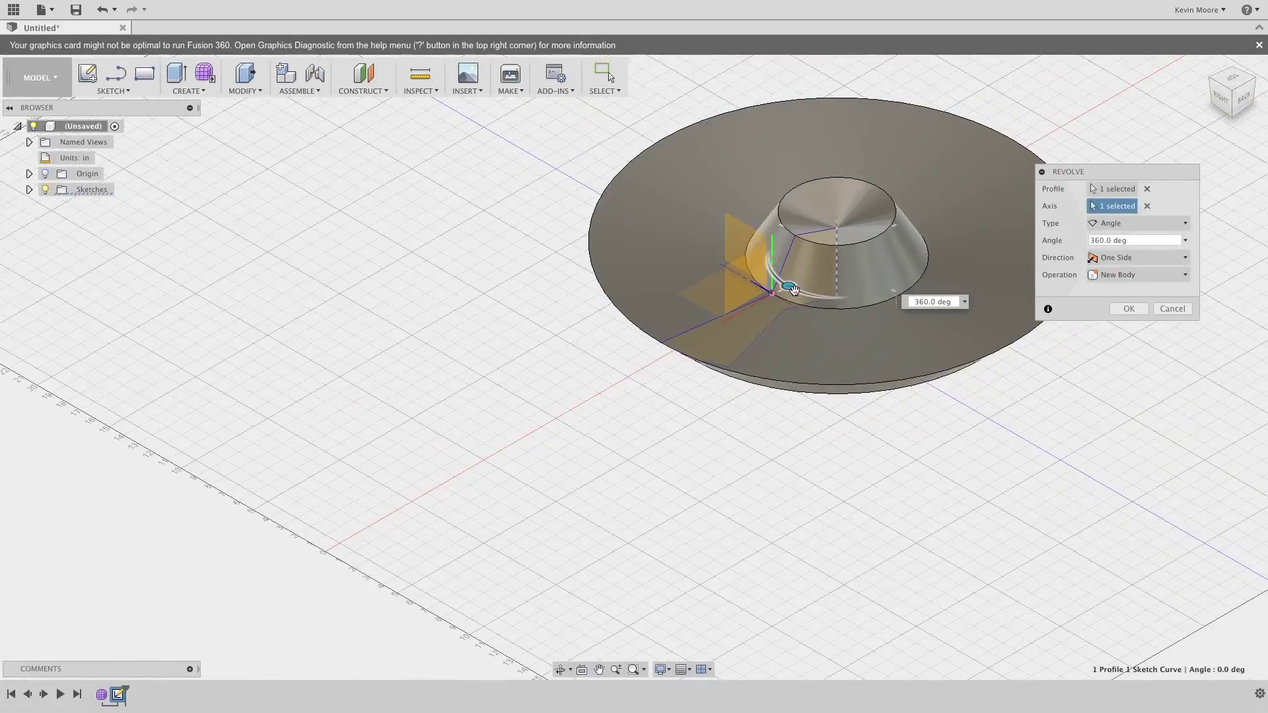
pyautogui.moveTo(792, 291); pyautogui.dragTo(805, 317)
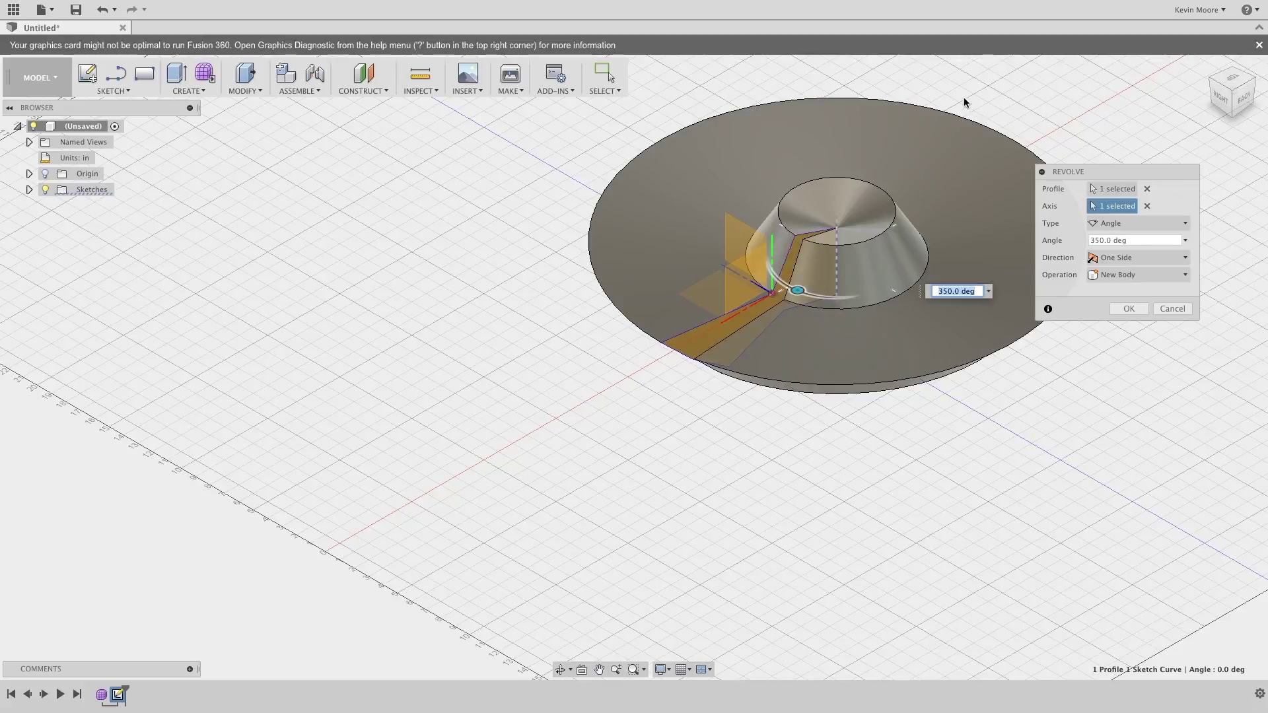
pyautogui.click(1167, 310)
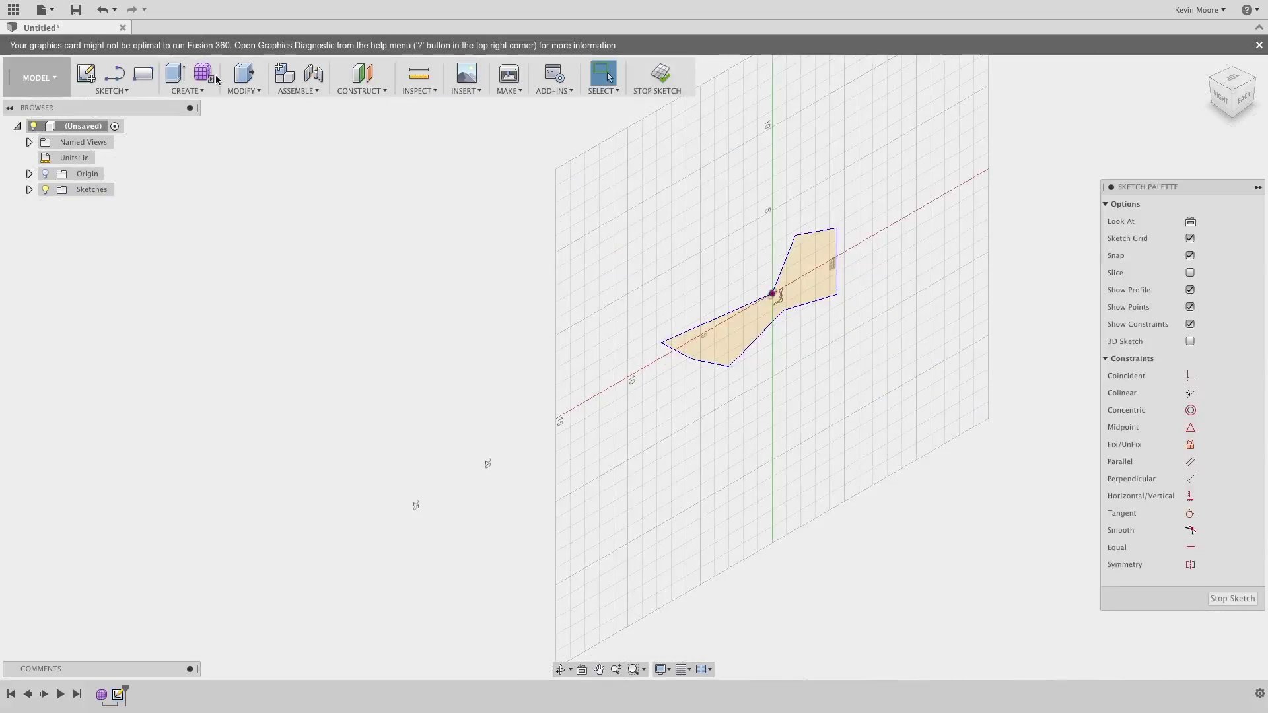
# Step: Try extruding the closed profile 11 inches to one side as a new body, and cancel the Extrude
pyautogui.click(187, 90)
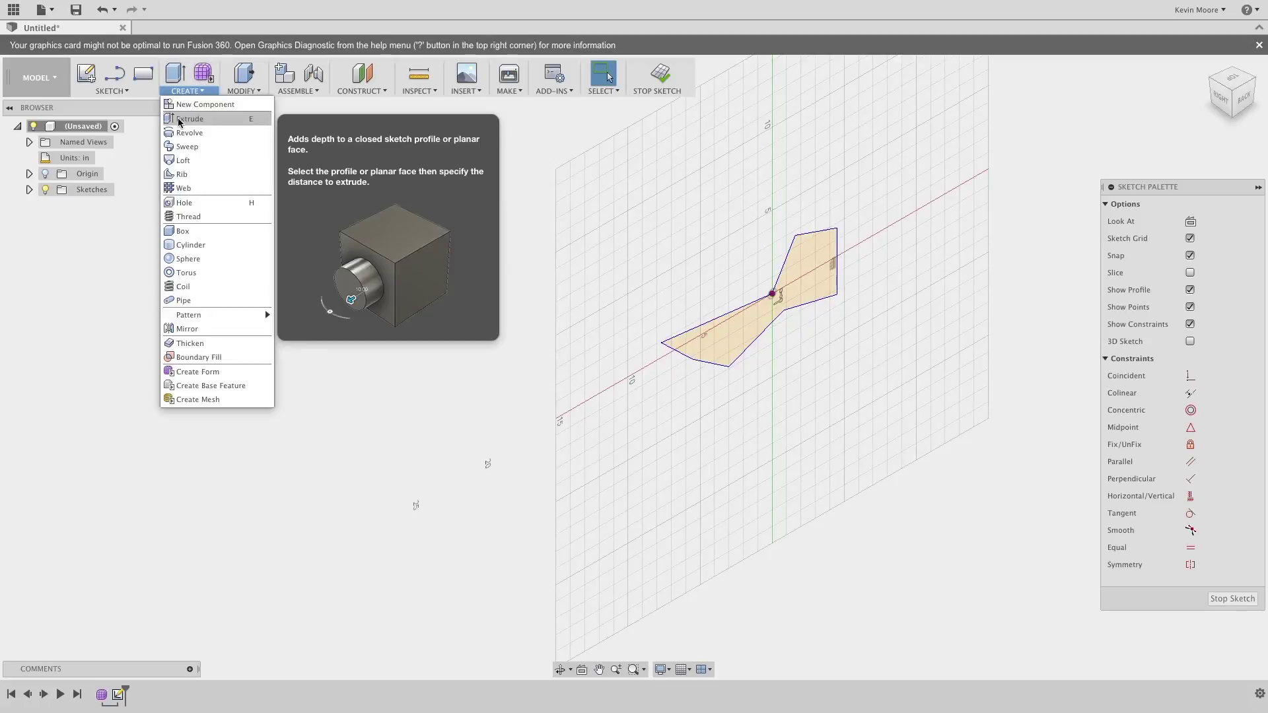
pyautogui.click(180, 122)
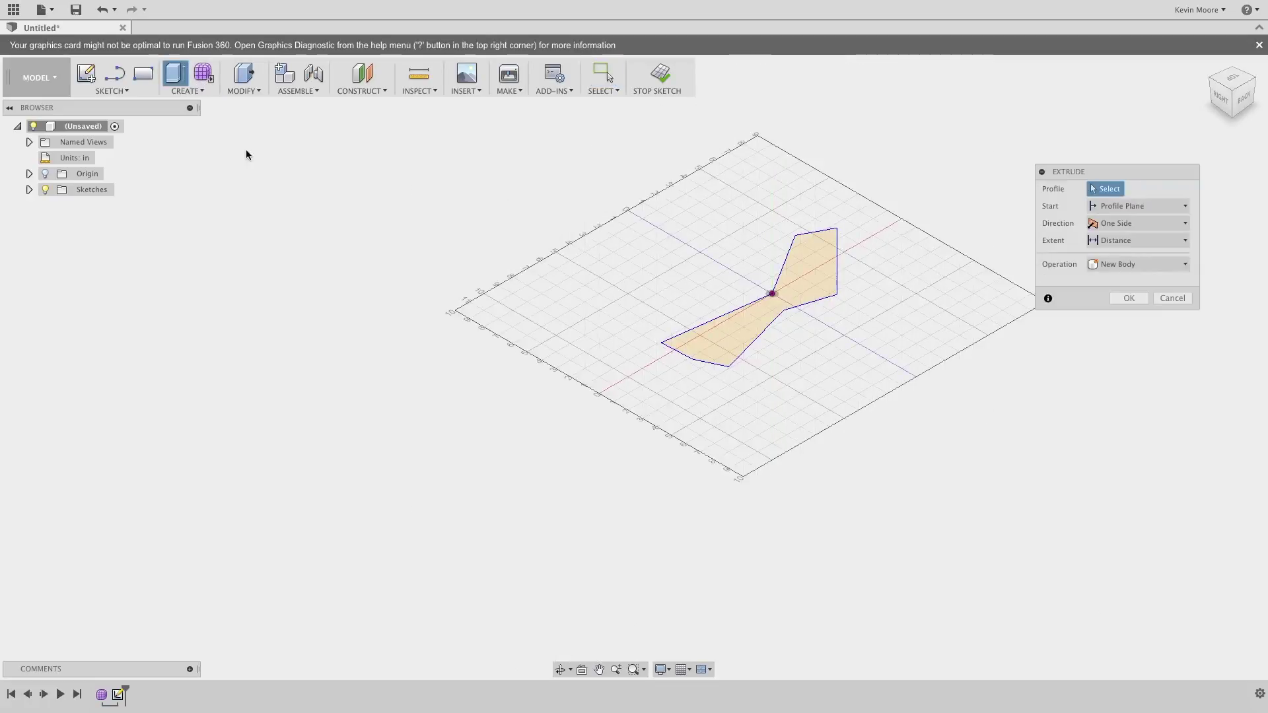
pyautogui.click(779, 302)
pyautogui.moveTo(738, 300); pyautogui.dragTo(575, 228)
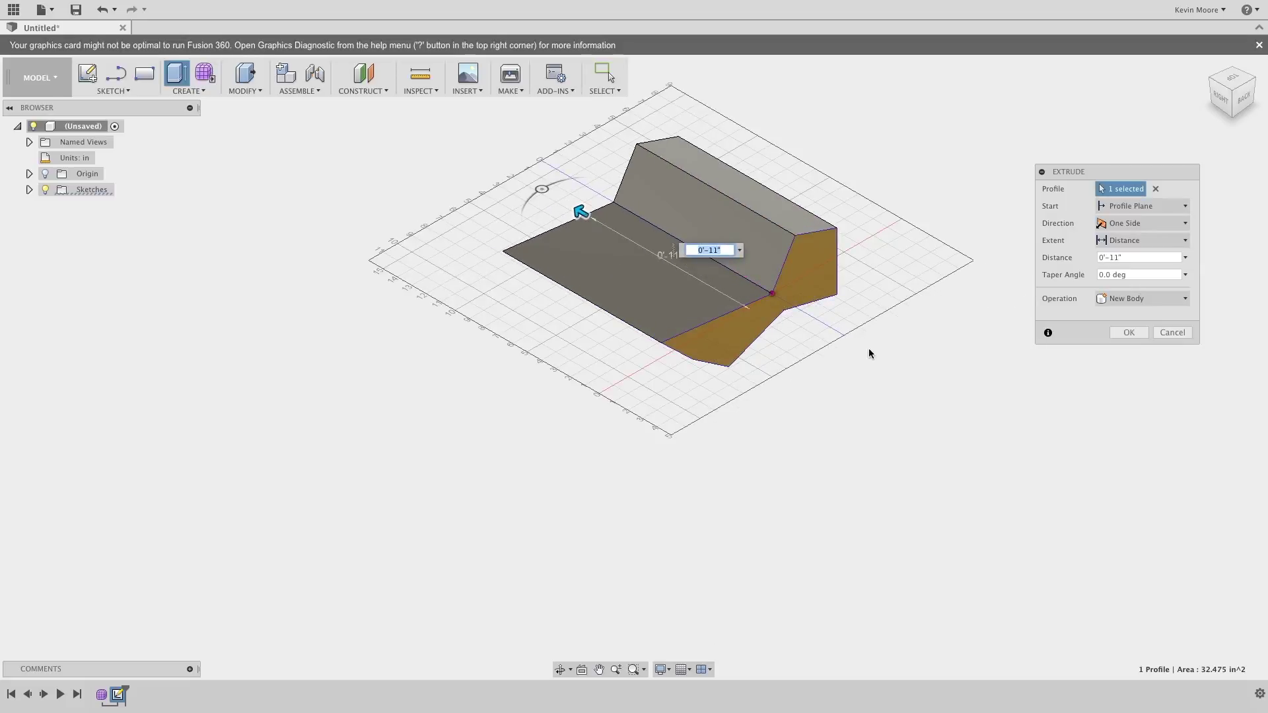
pyautogui.moveTo(870, 353)
pyautogui.keyDown('shift'); pyautogui.mouseDown(button='middle')
pyautogui.moveTo(886, 291)
pyautogui.moveTo(858, 364)
pyautogui.mouseUp(button='middle'); pyautogui.keyUp('shift')
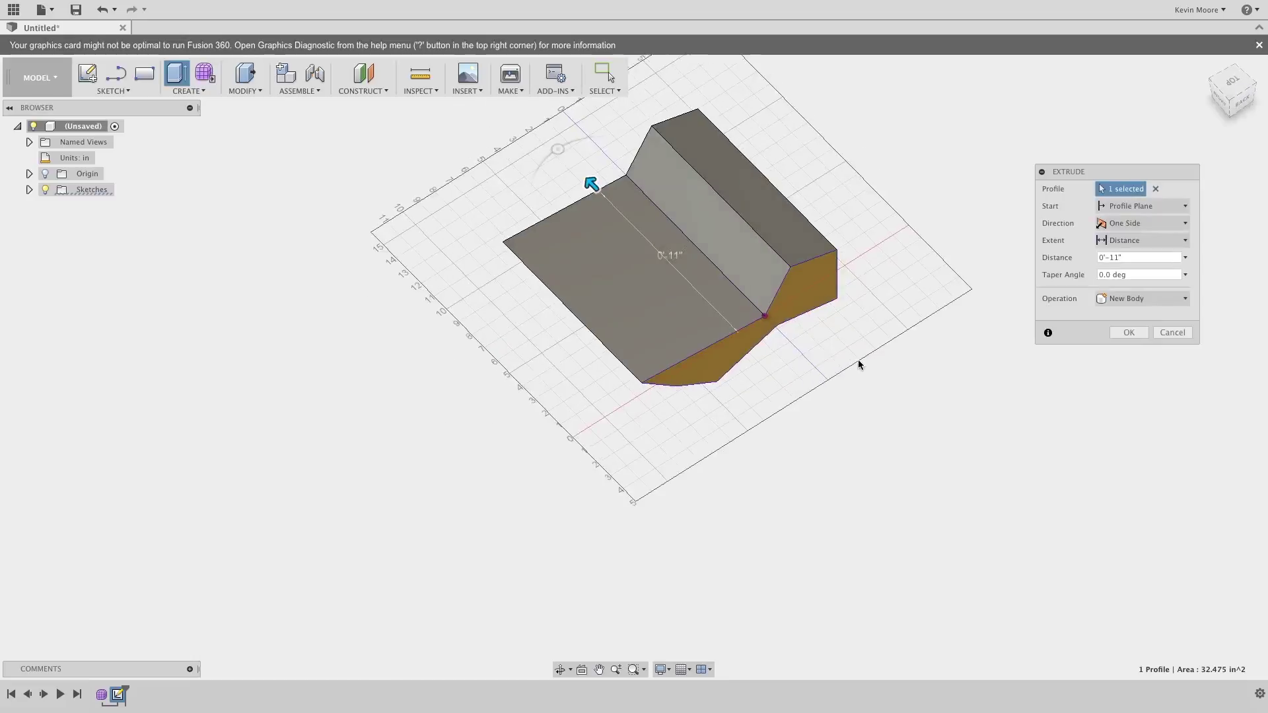
pyautogui.press('Escape')
pyautogui.doubleClick(797, 320)
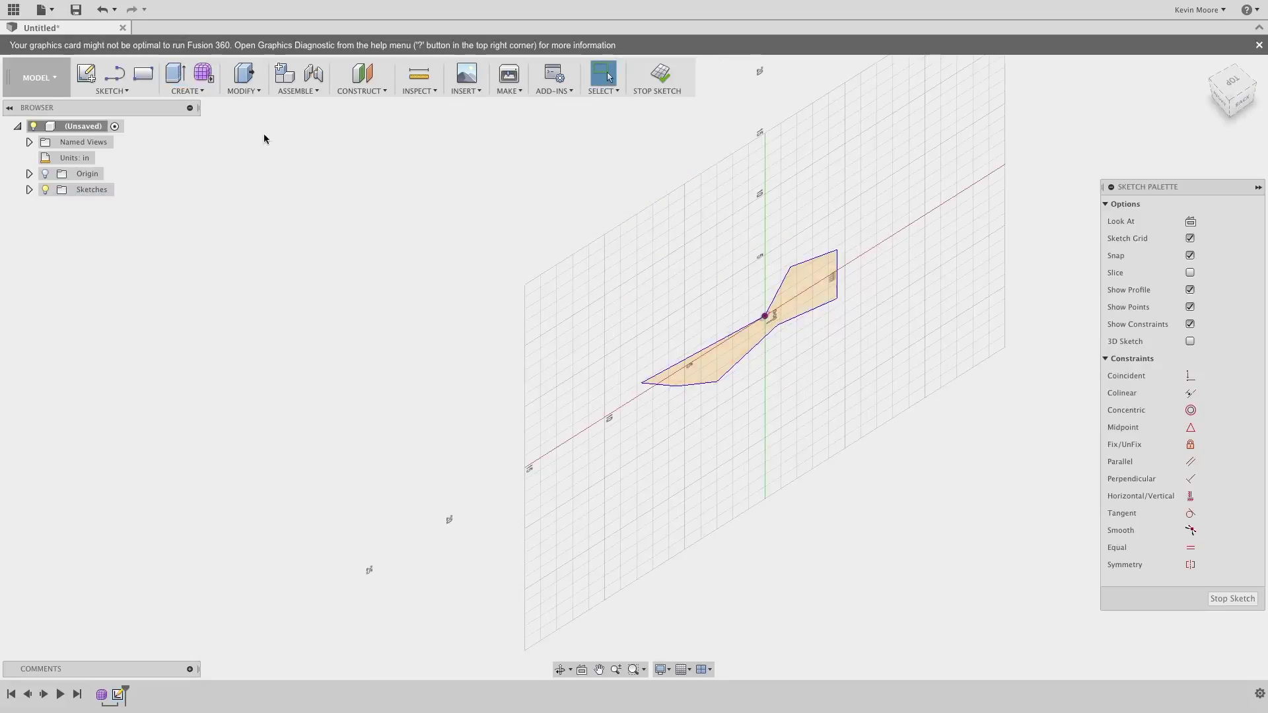
# Step: Select the whole line profile and delete it from the sketch
pyautogui.moveTo(900, 204)
pyautogui.mouseDown()
pyautogui.moveTo(598, 469)
pyautogui.moveTo(646, 430)
pyautogui.mouseUp()
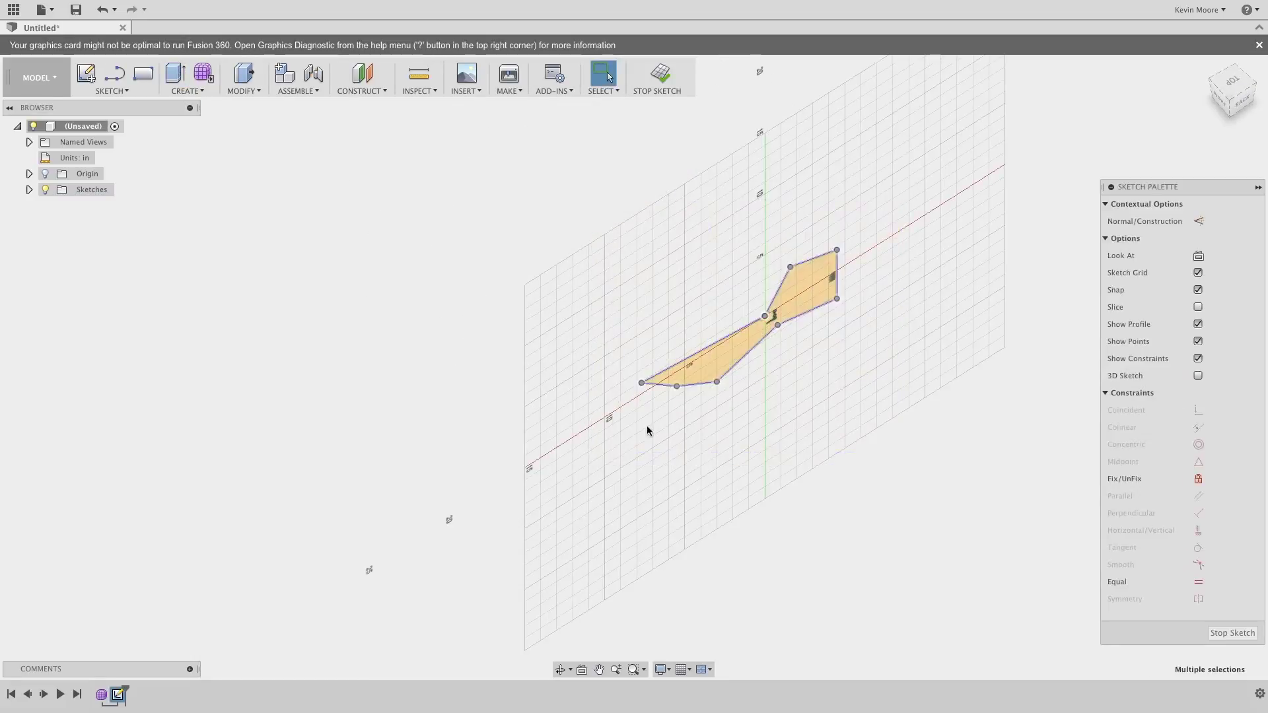
pyautogui.press('Delete')
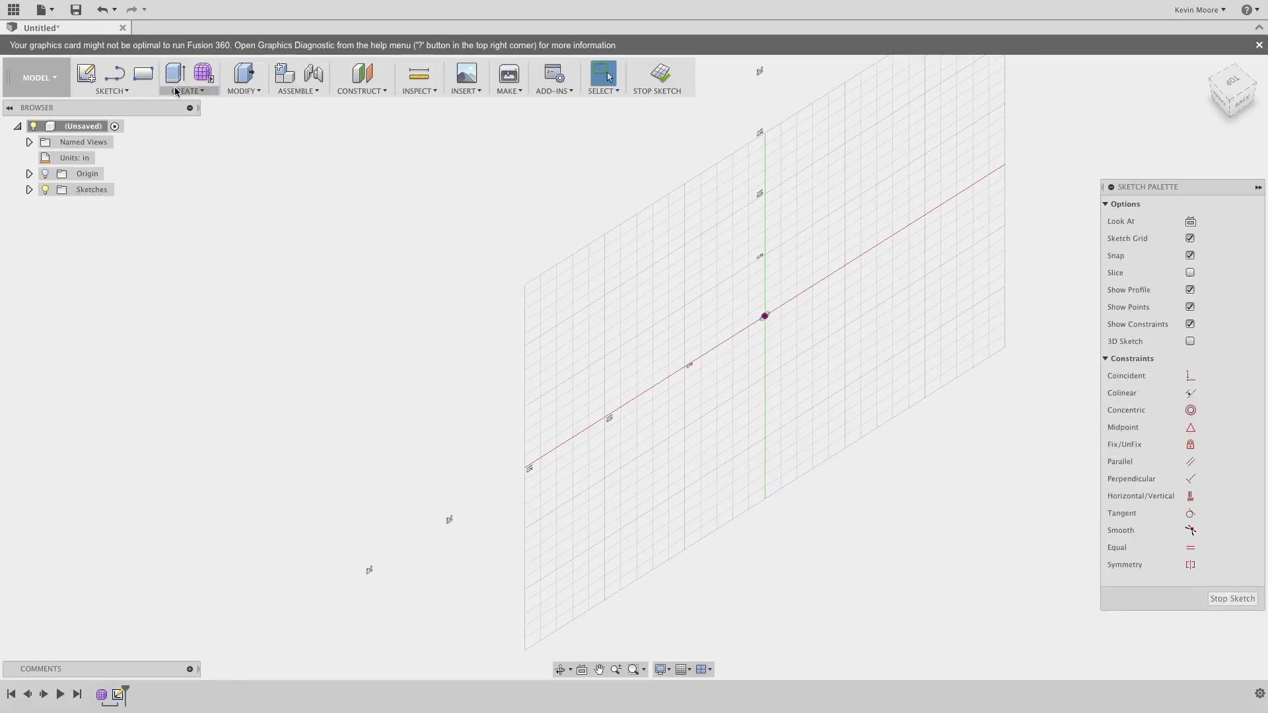
pyautogui.click(121, 92)
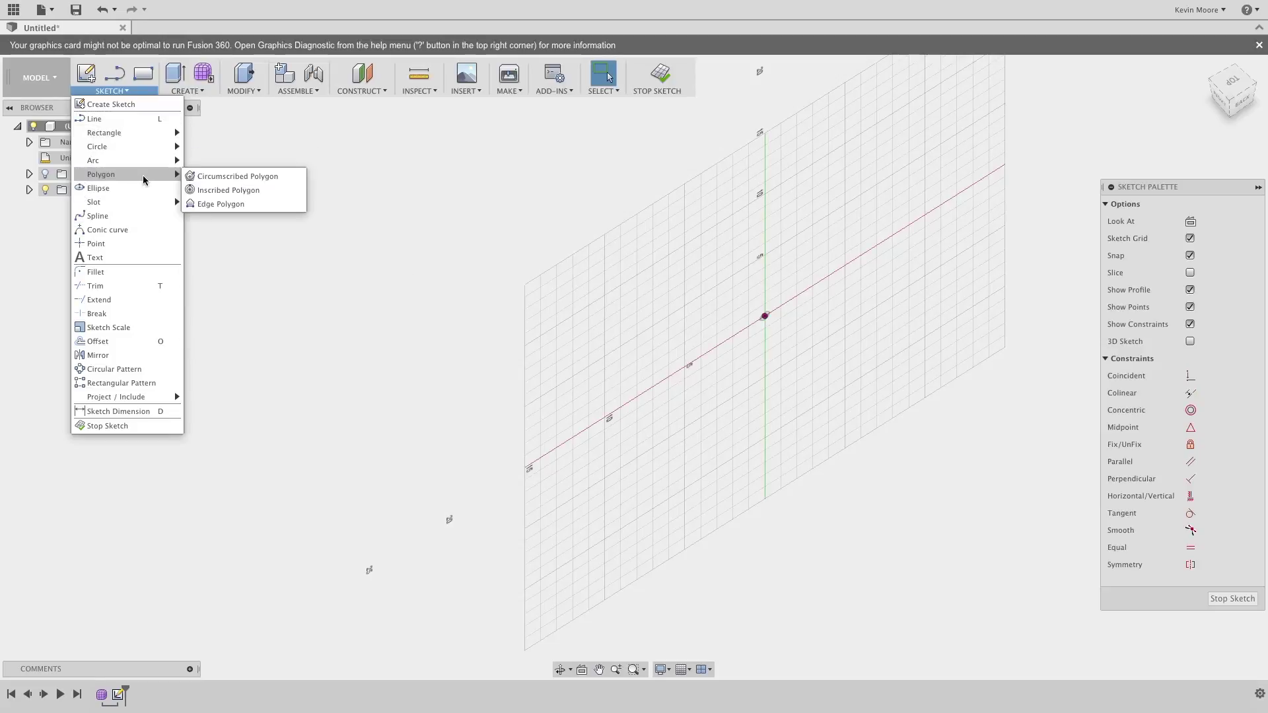
pyautogui.moveTo(153, 150)
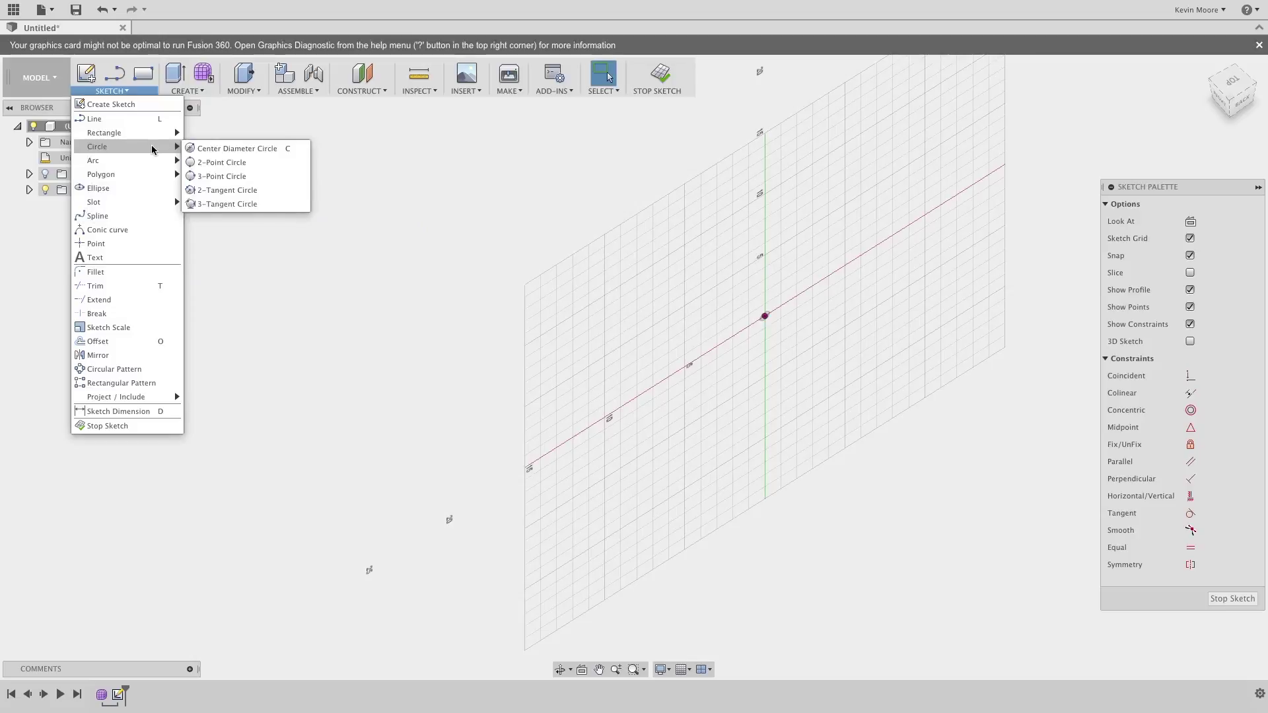
pyautogui.click(185, 92)
pyautogui.click(185, 92)
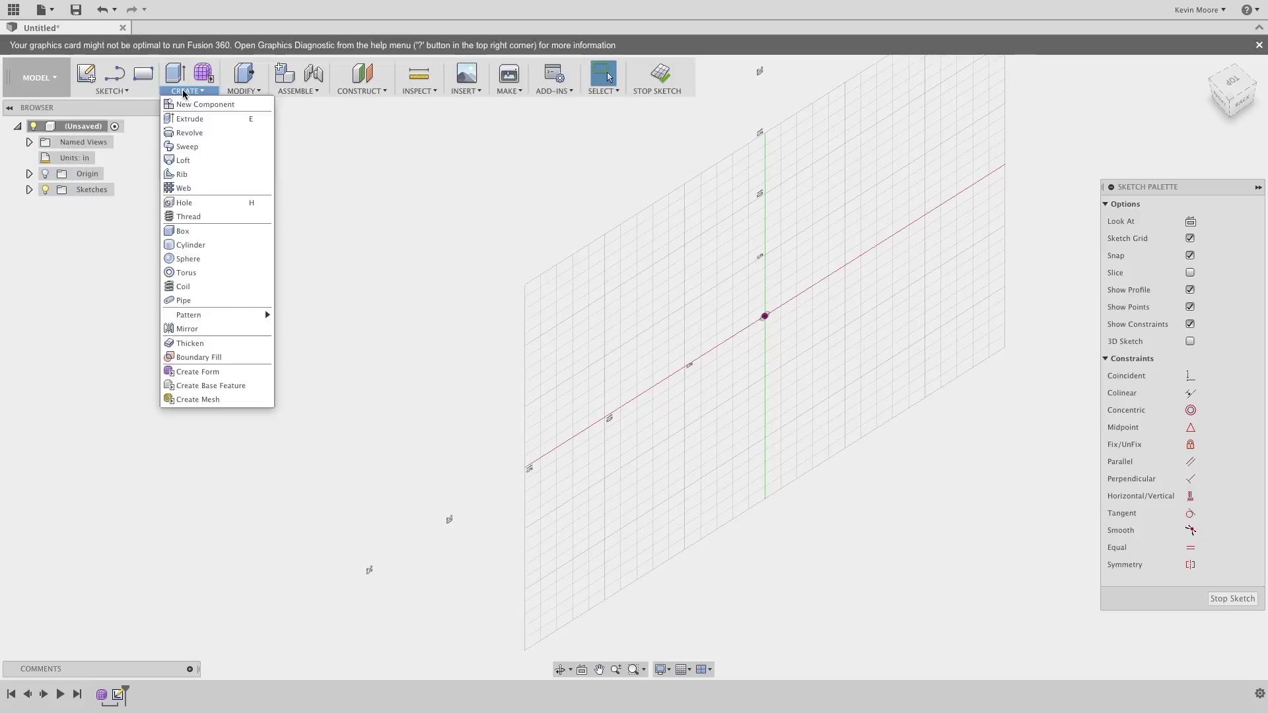
pyautogui.click(238, 148)
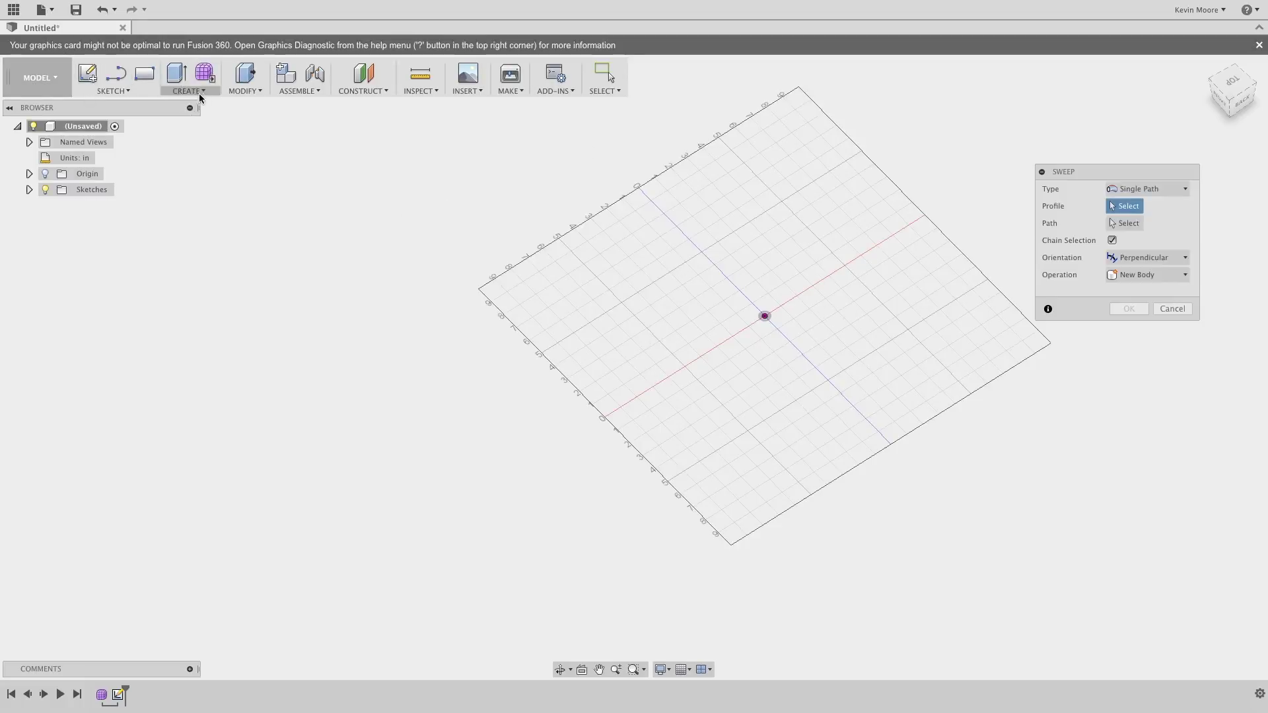
# Step: Sketch a center-diameter circle about 4 15/32 in across, centered on the origin on a vertical plane, and finish the sketch
pyautogui.click(111, 90)
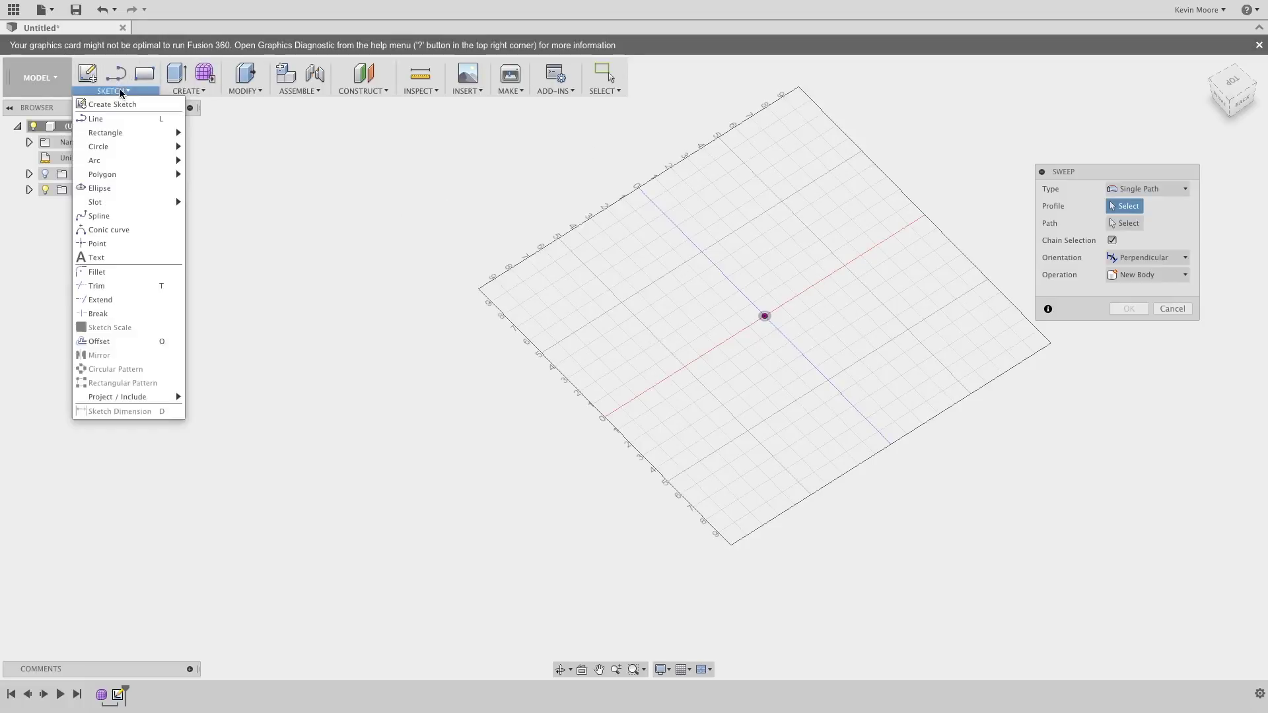
pyautogui.moveTo(114, 145)
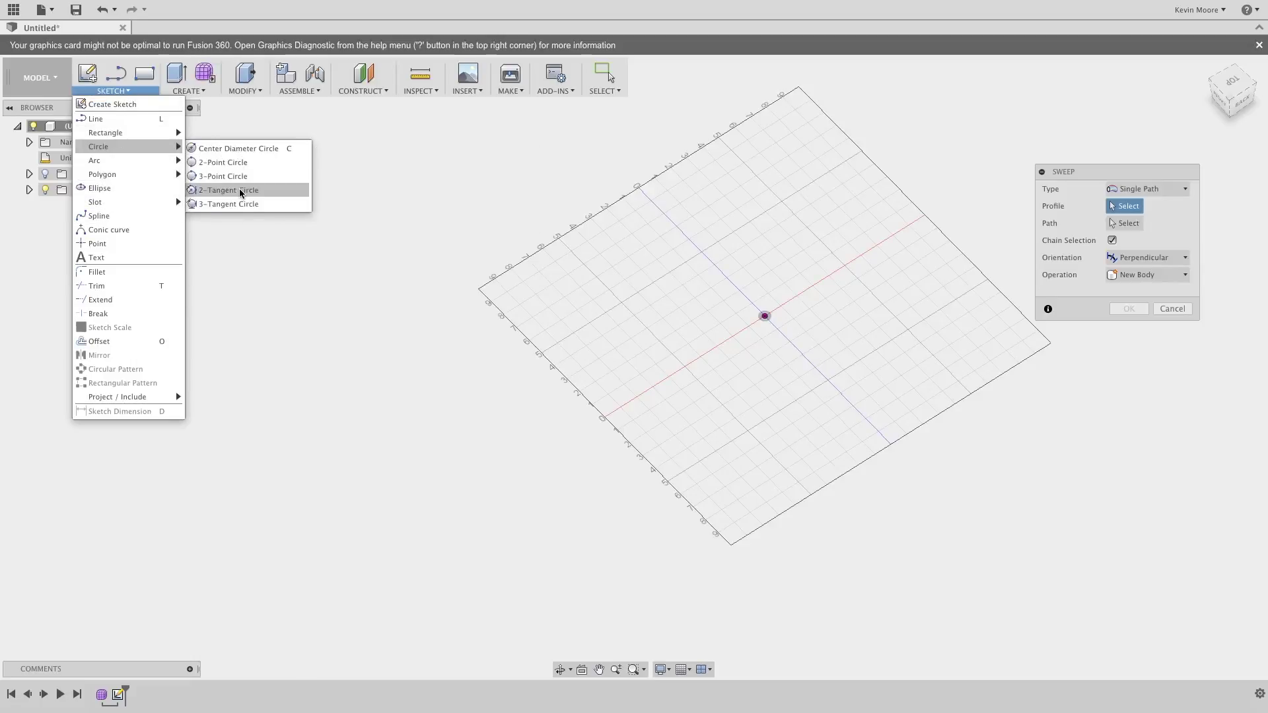
pyautogui.click(239, 149)
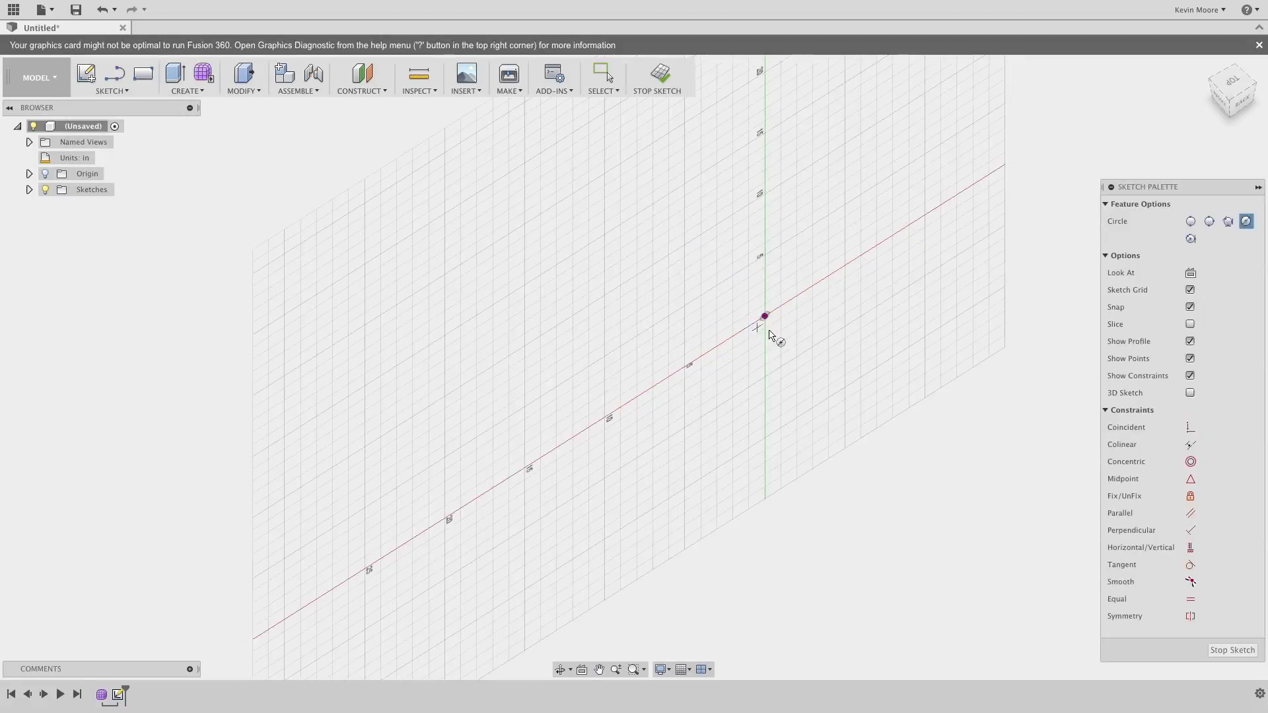
pyautogui.click(765, 317)
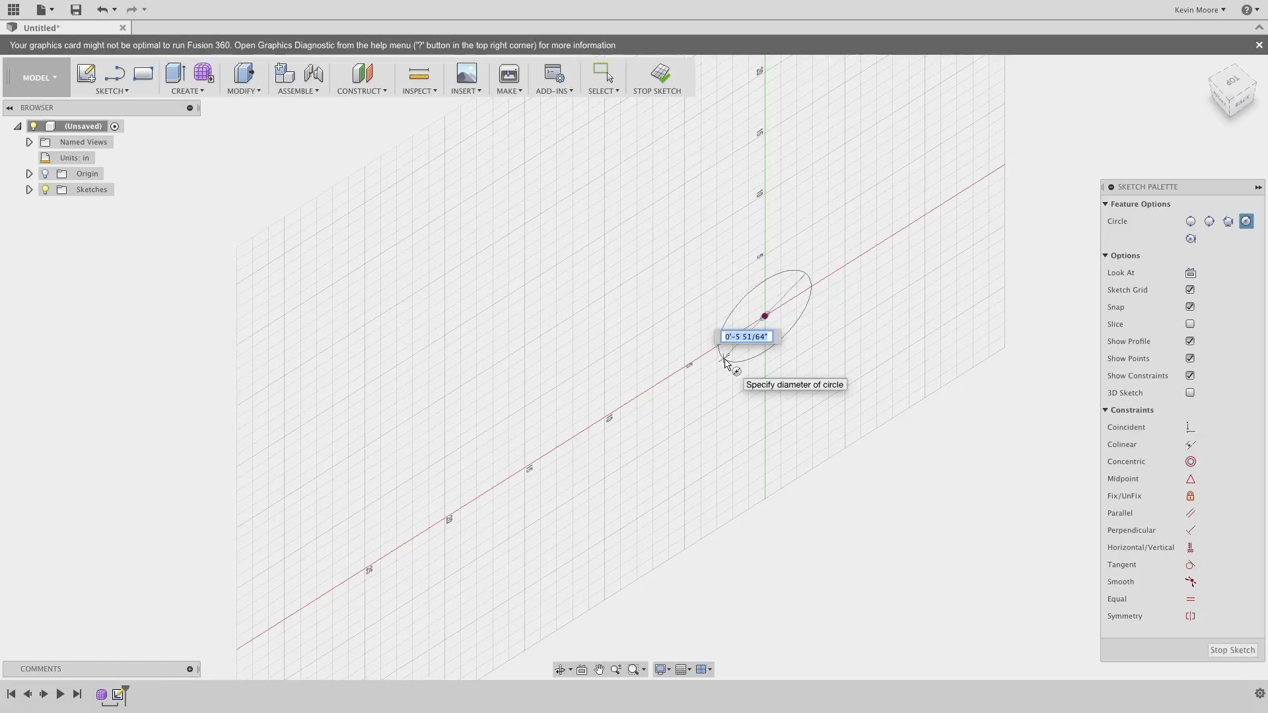
pyautogui.write('6')
pyautogui.press('Return')
pyautogui.click(854, 7)
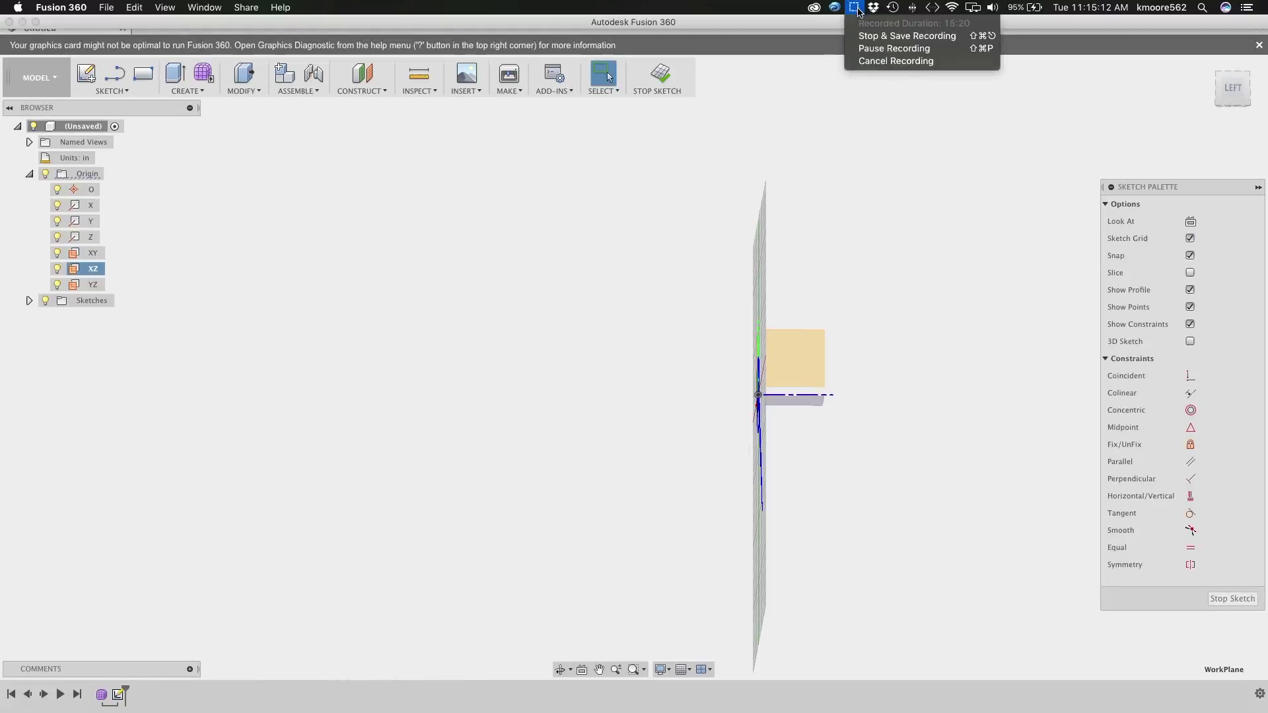
pyautogui.click(883, 53)
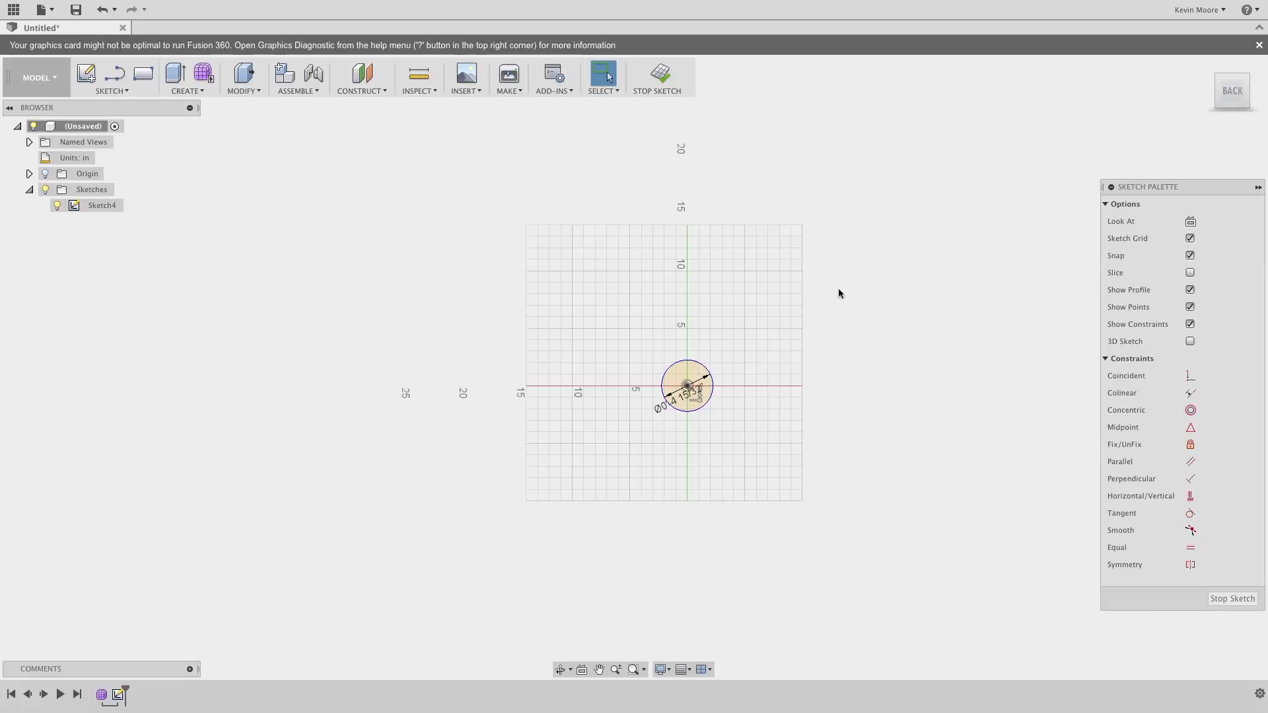
pyautogui.moveTo(872, 312)
pyautogui.keyDown('shift'); pyautogui.mouseDown(button='middle')
pyautogui.moveTo(804, 355)
pyautogui.moveTo(776, 354)
pyautogui.moveTo(790, 348)
pyautogui.moveTo(760, 317)
pyautogui.mouseUp(button='middle'); pyautogui.keyUp('shift')
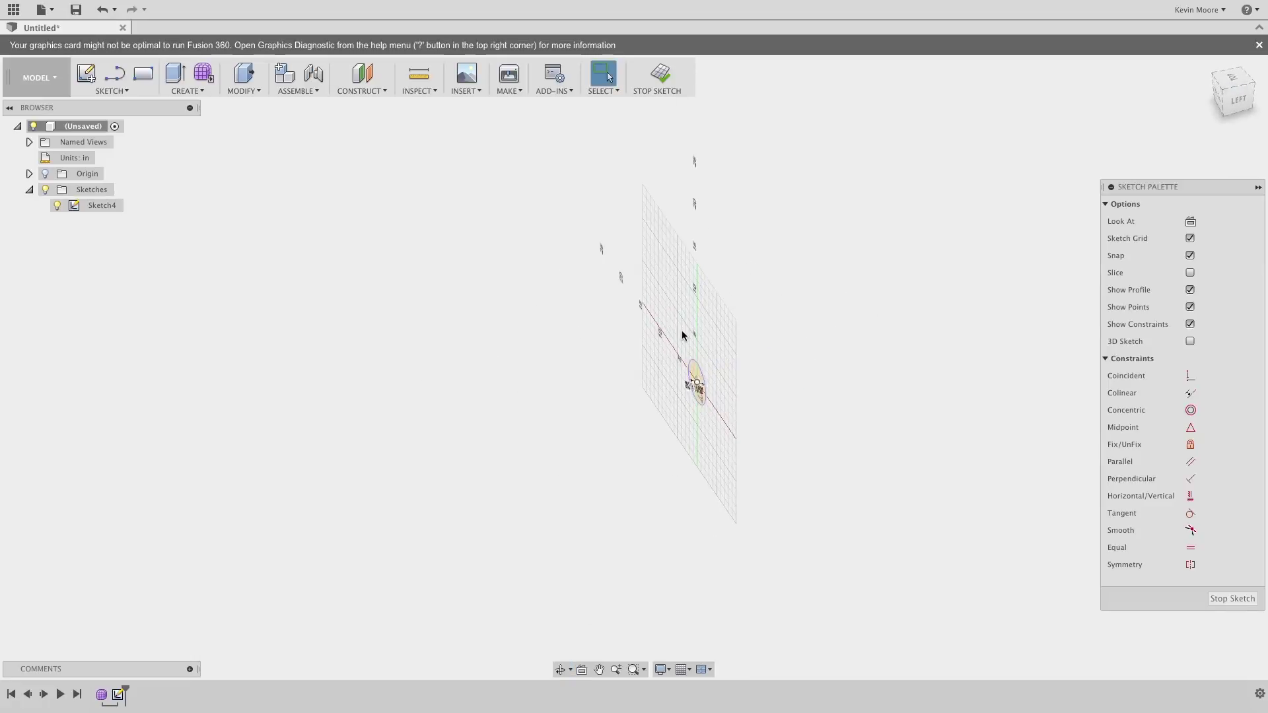
pyautogui.click(659, 78)
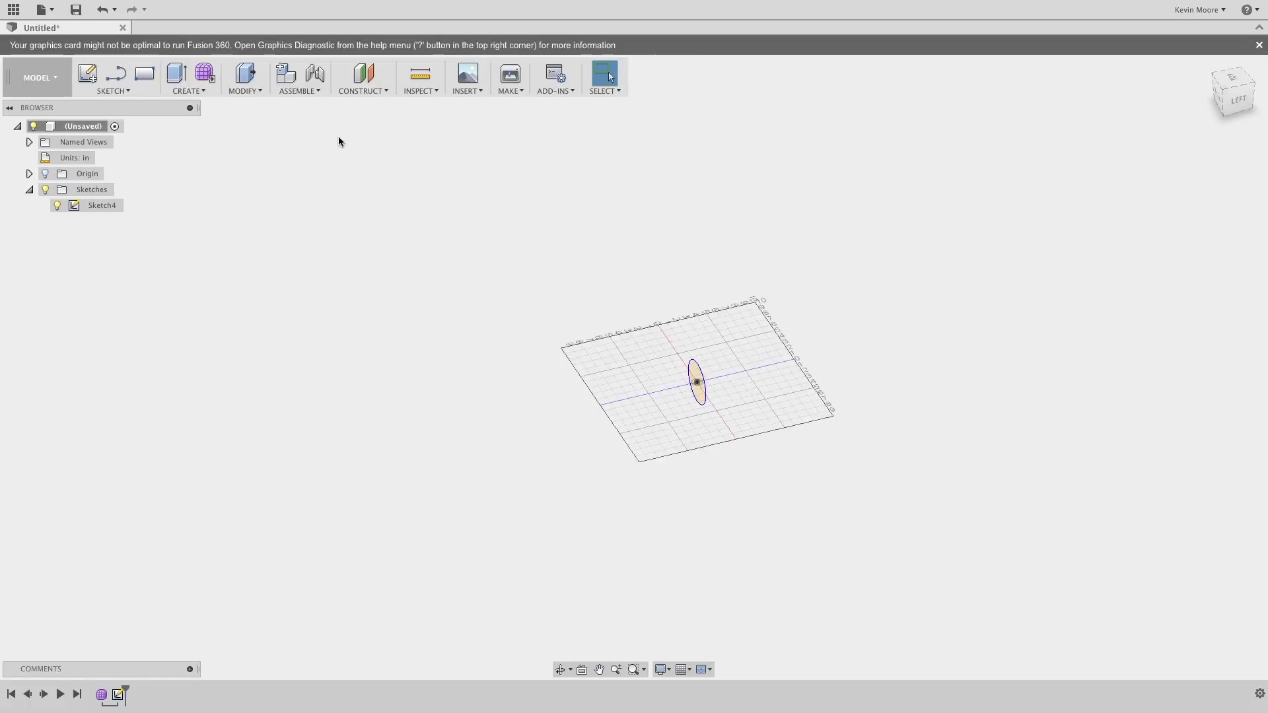
# Step: Sketch a straight path line about 1 ft long from the circle's center, perpendicular to the circle, and finish the sketch
pyautogui.click(130, 92)
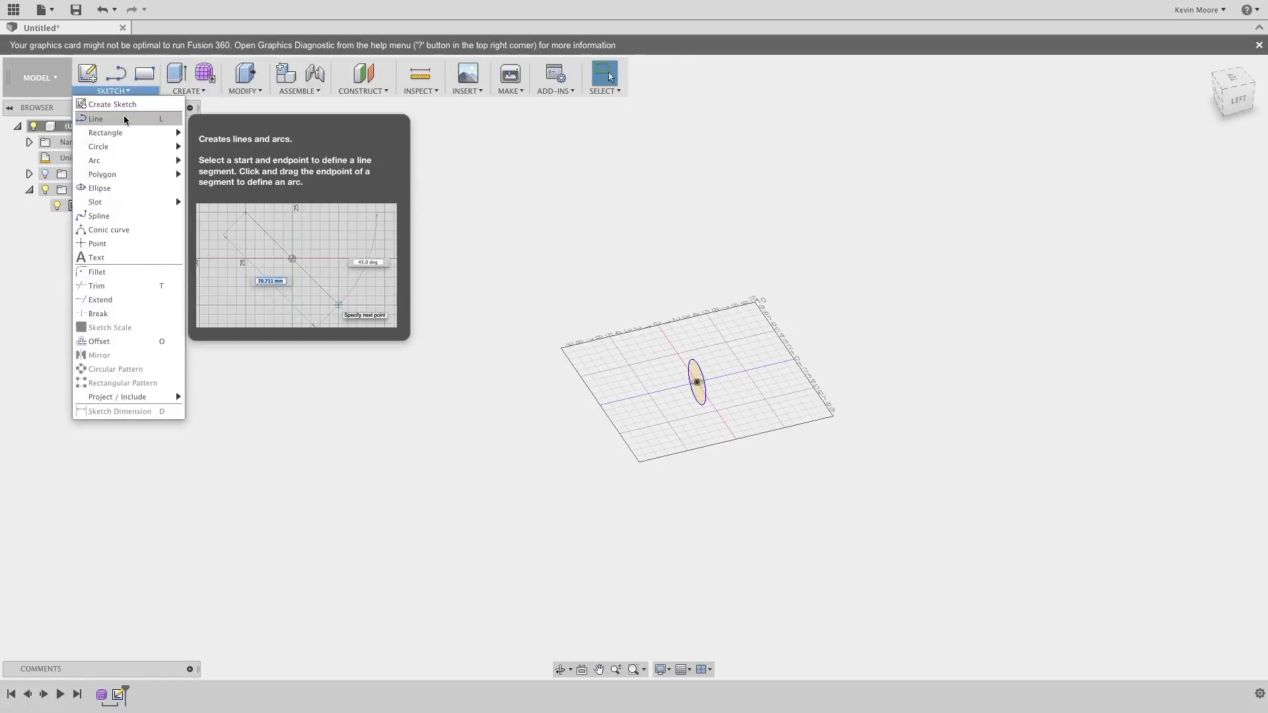
pyautogui.click(125, 117)
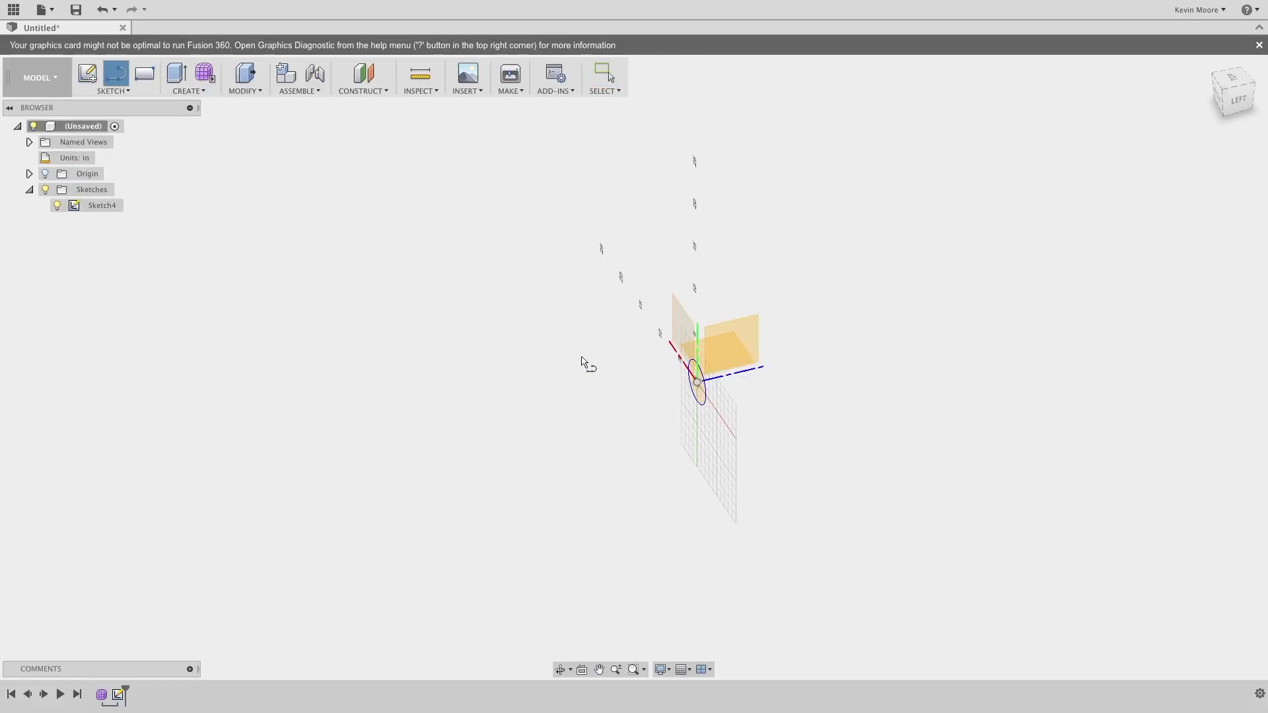
pyautogui.click(735, 347)
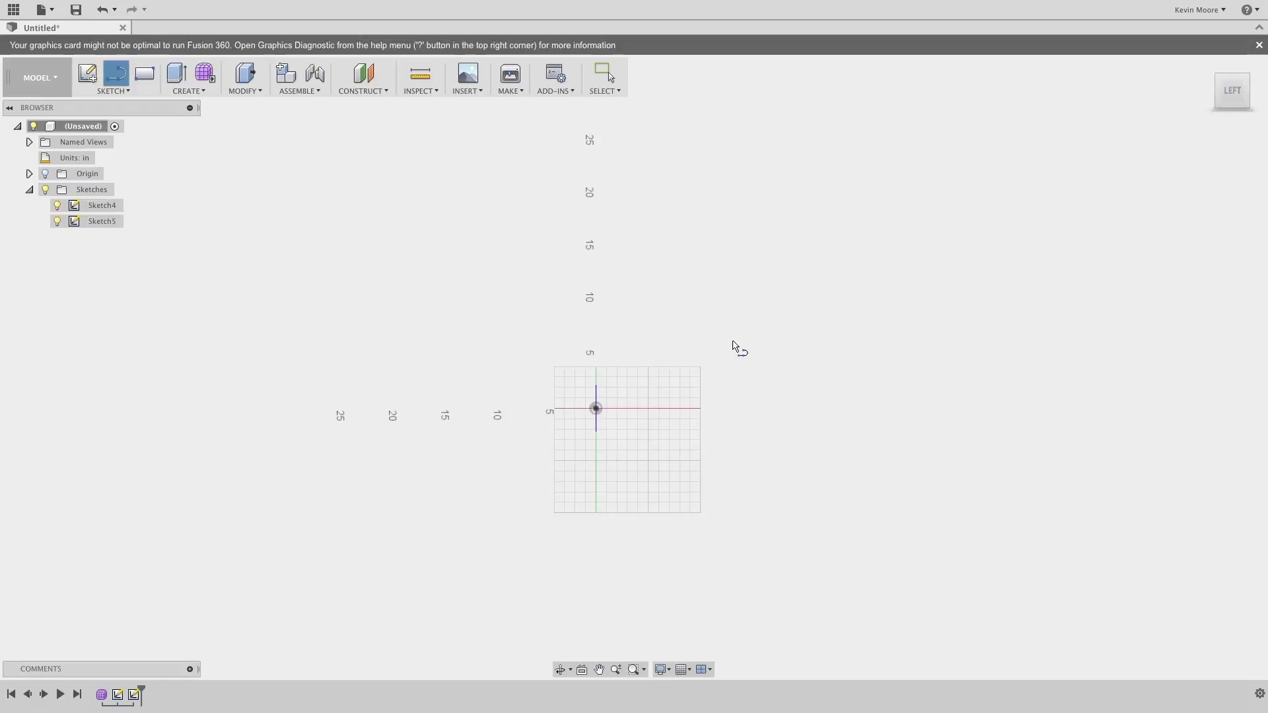
pyautogui.keyDown('shift'); pyautogui.moveTo(698, 408); pyautogui.dragTo(631, 434, button='middle'); pyautogui.keyUp('shift')
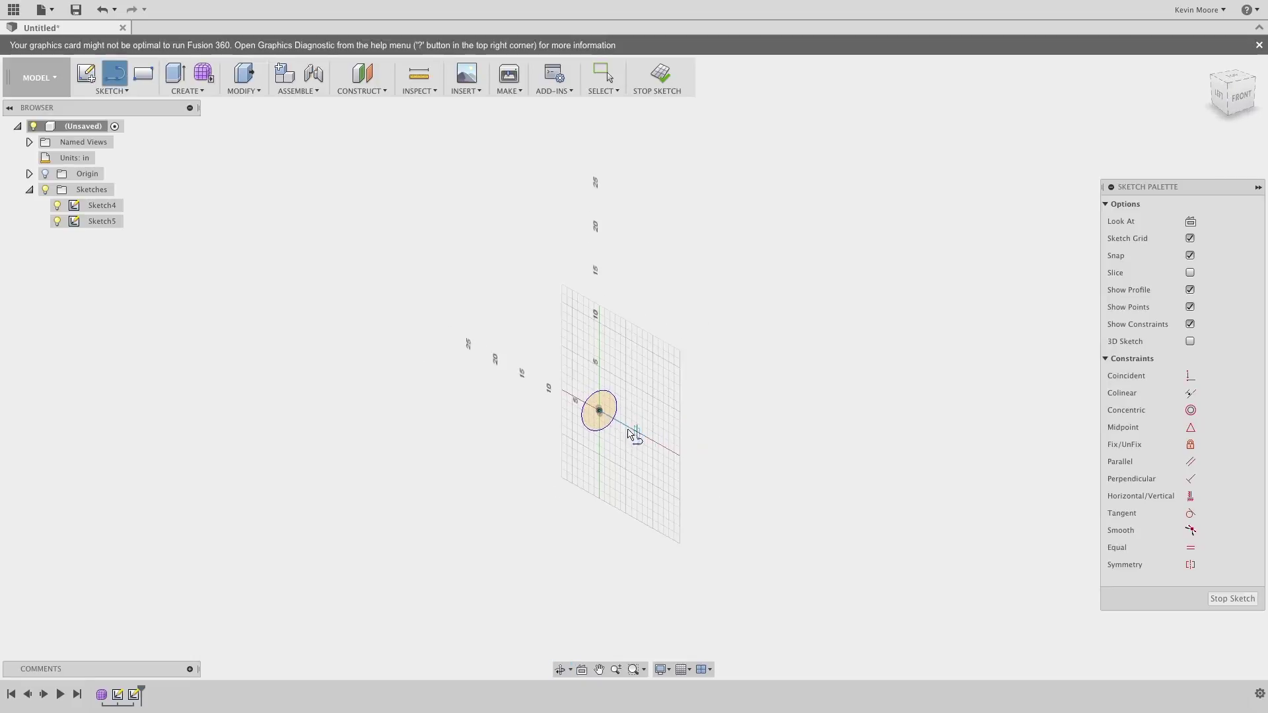
pyautogui.click(599, 414)
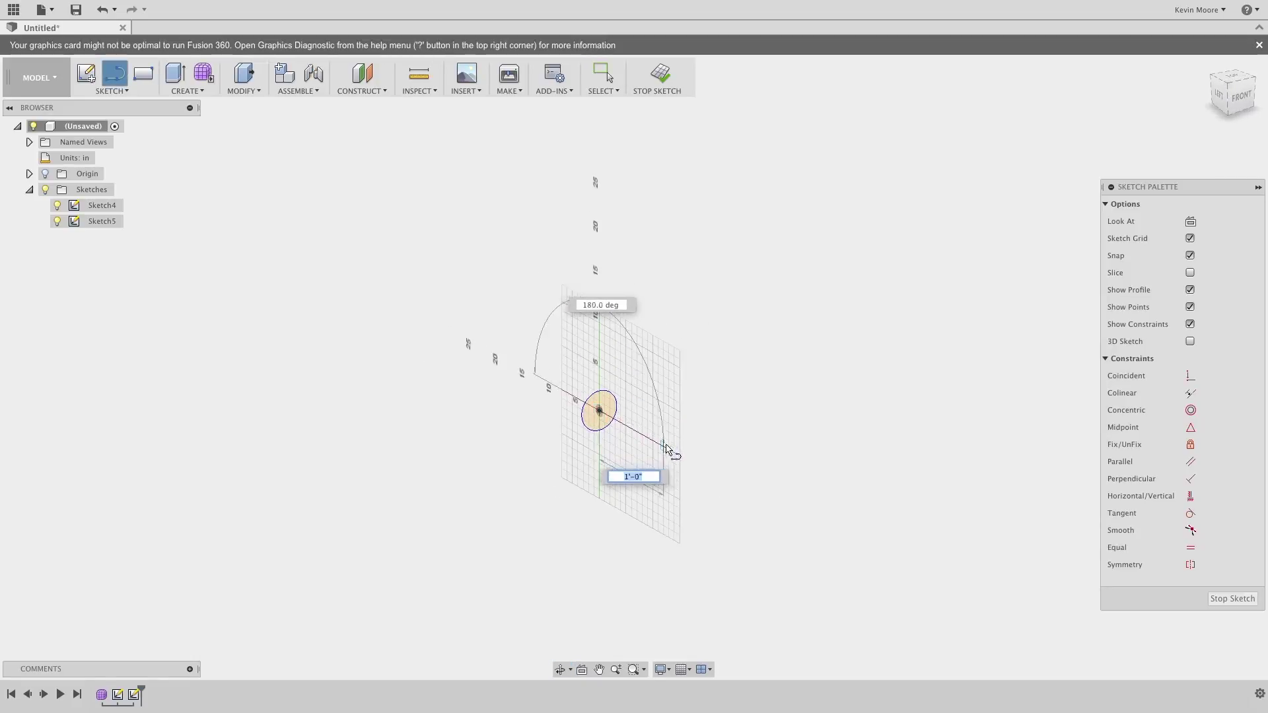
pyautogui.click(669, 452)
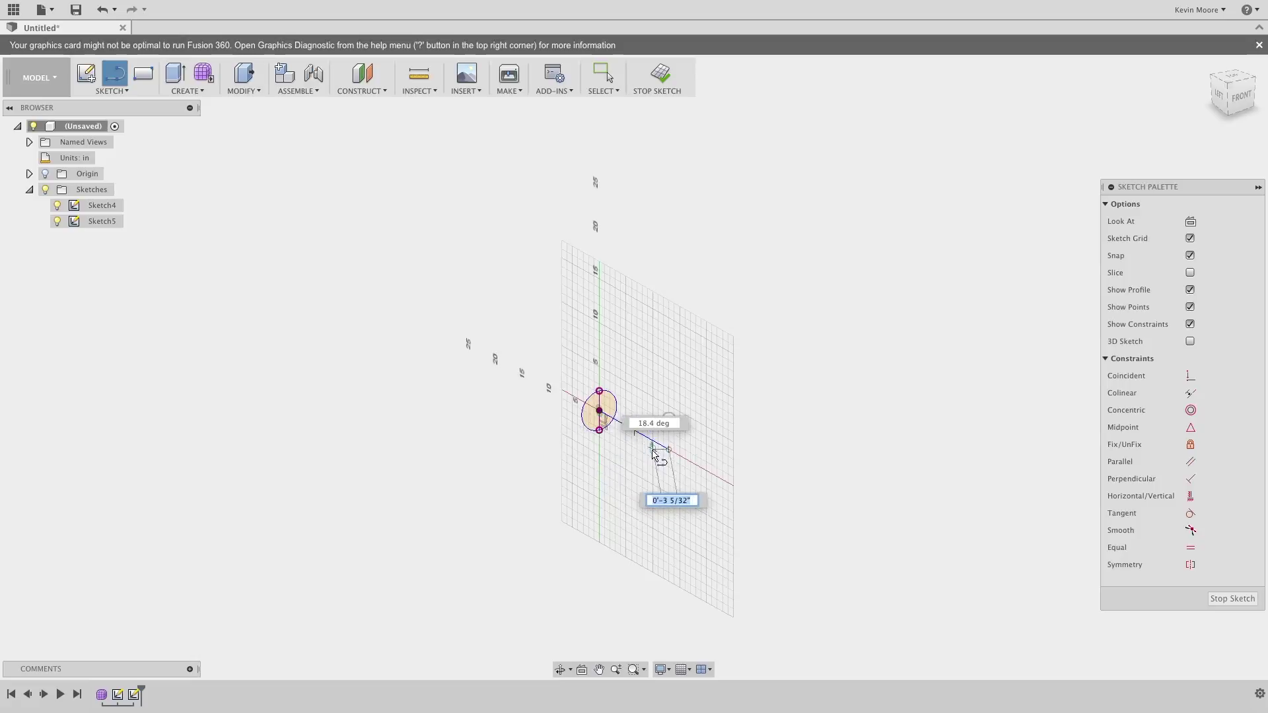
pyautogui.press('Return')
pyautogui.press('Escape')
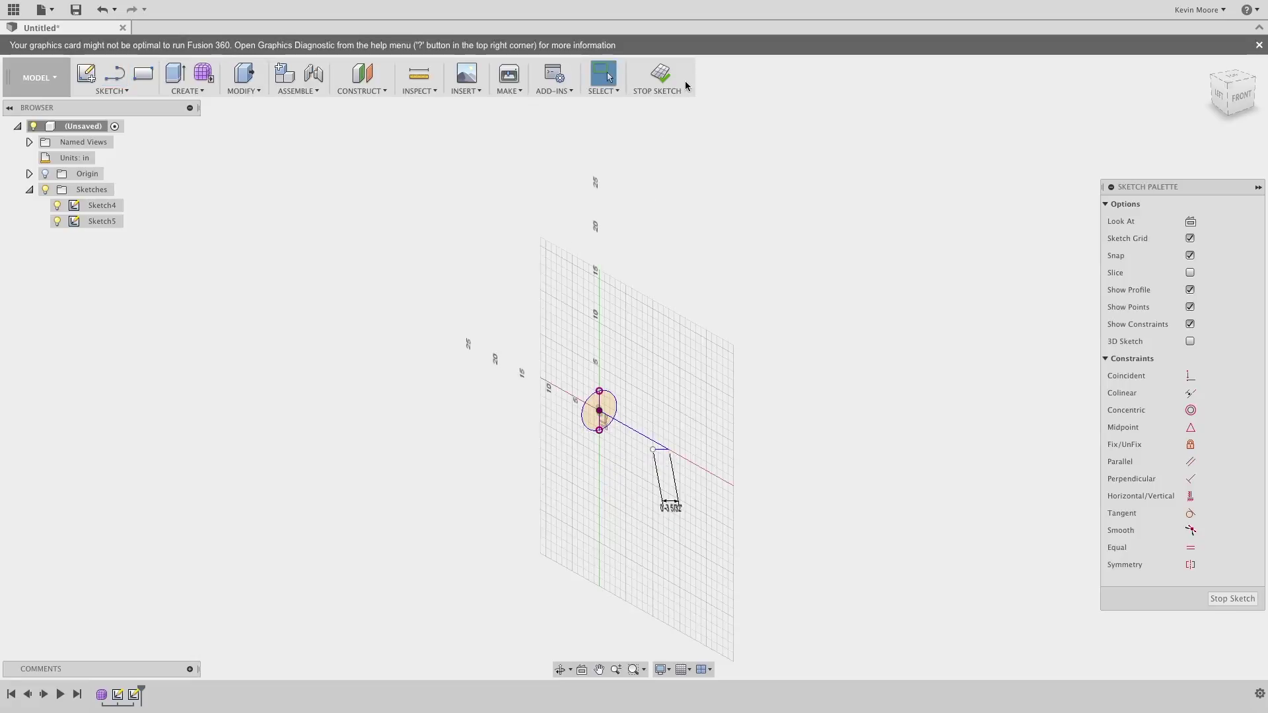
pyautogui.click(659, 76)
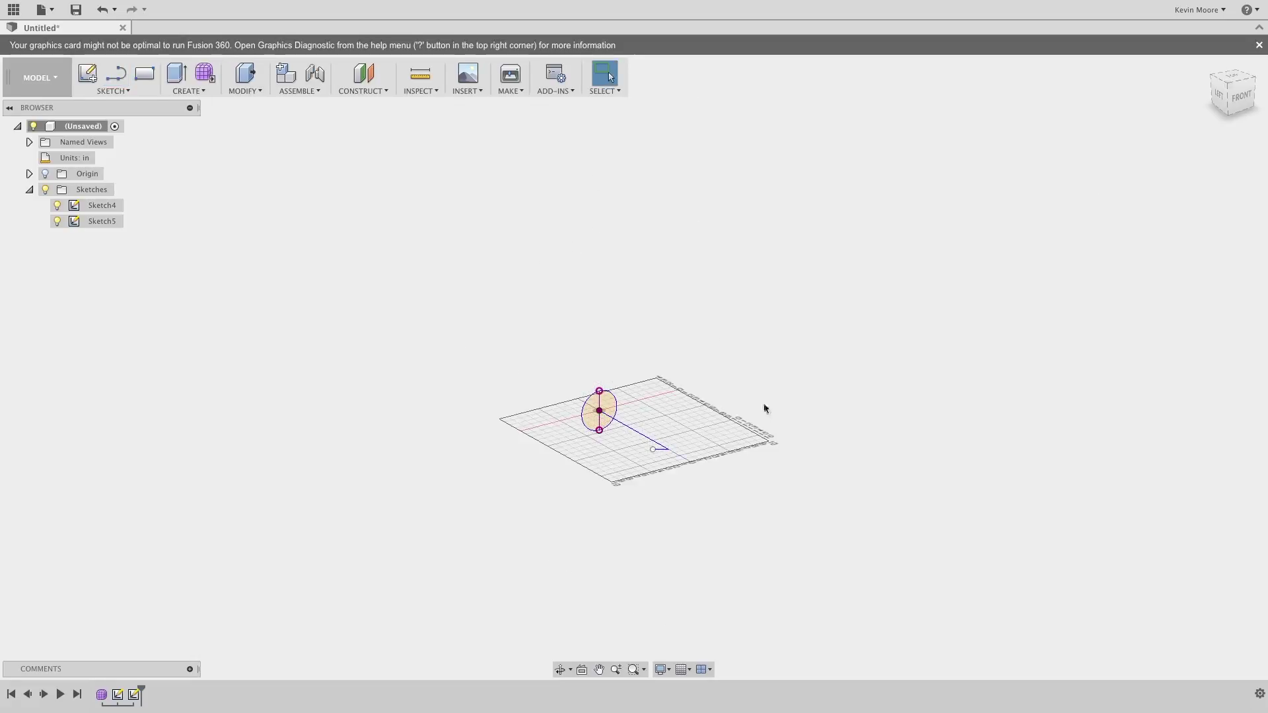
# Step: Delete the short stray segment at the free end of the path line
pyautogui.keyDown('shift'); pyautogui.moveTo(857, 422); pyautogui.dragTo(632, 464, button='middle'); pyautogui.keyUp('shift')
pyautogui.click(611, 448)
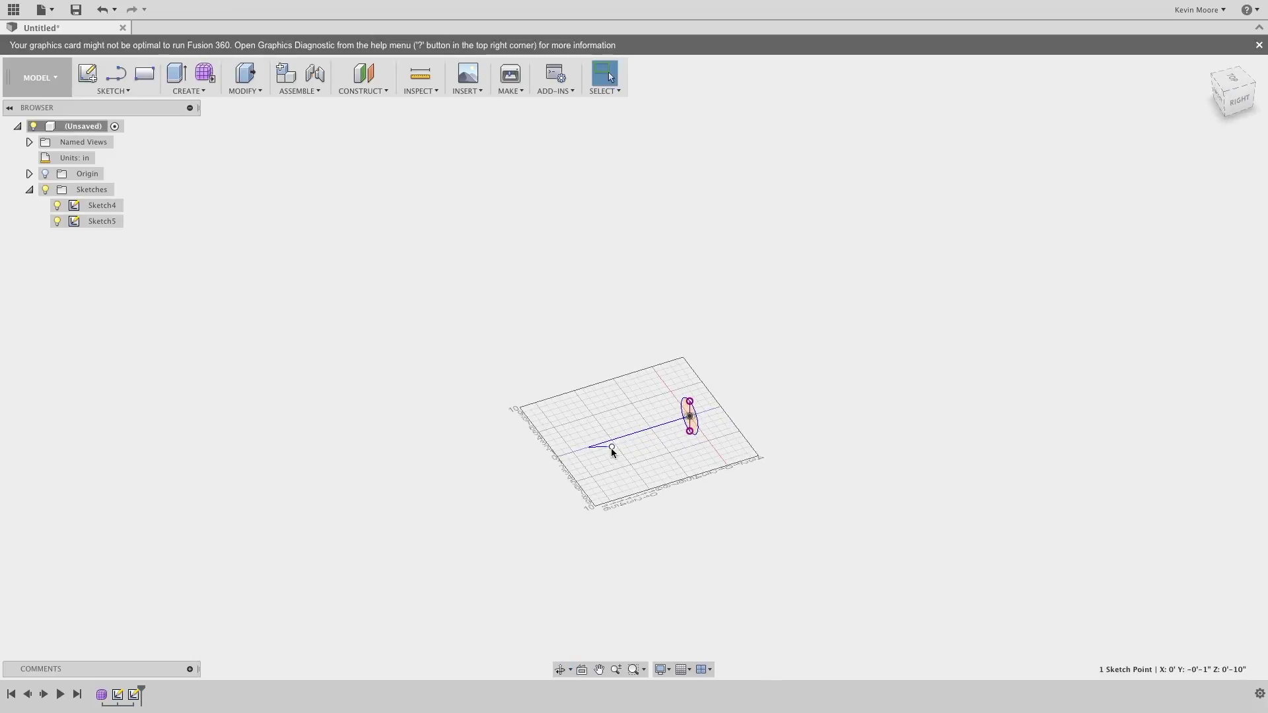
pyautogui.click(604, 446)
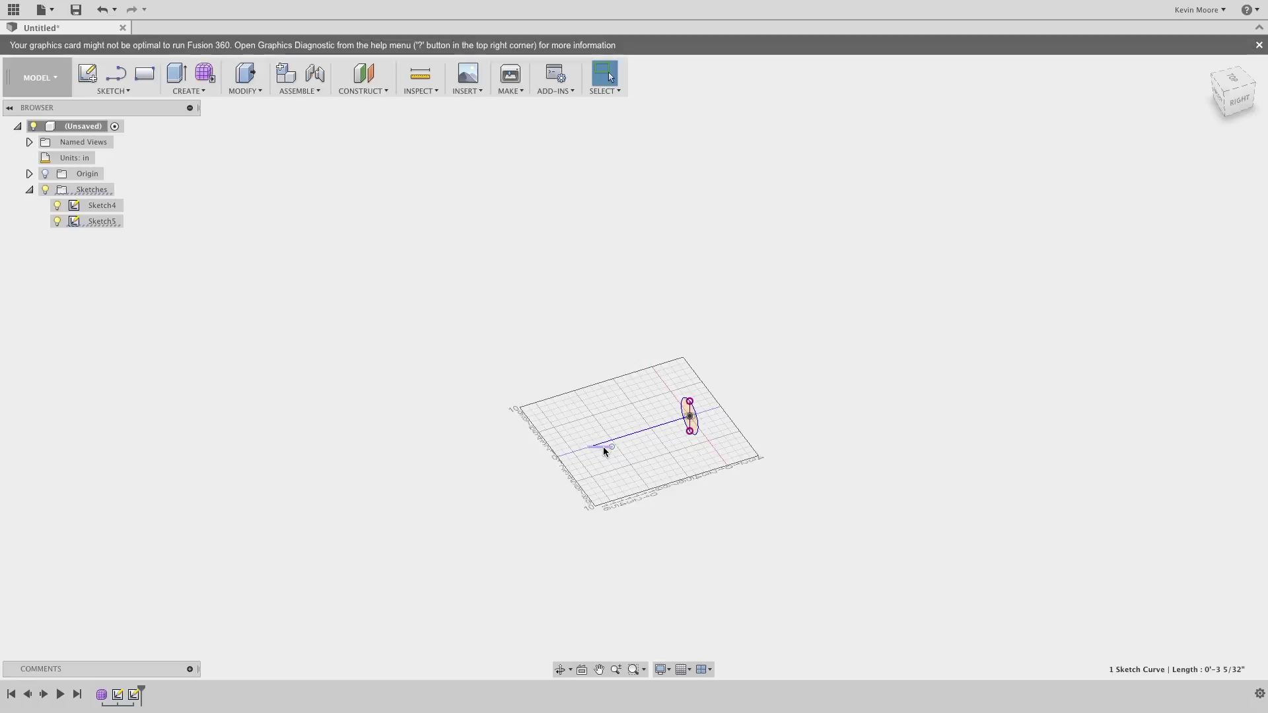
# Step: Try sweeping the circle along the straight path line as a new body, and cancel the Sweep
pyautogui.click(202, 94)
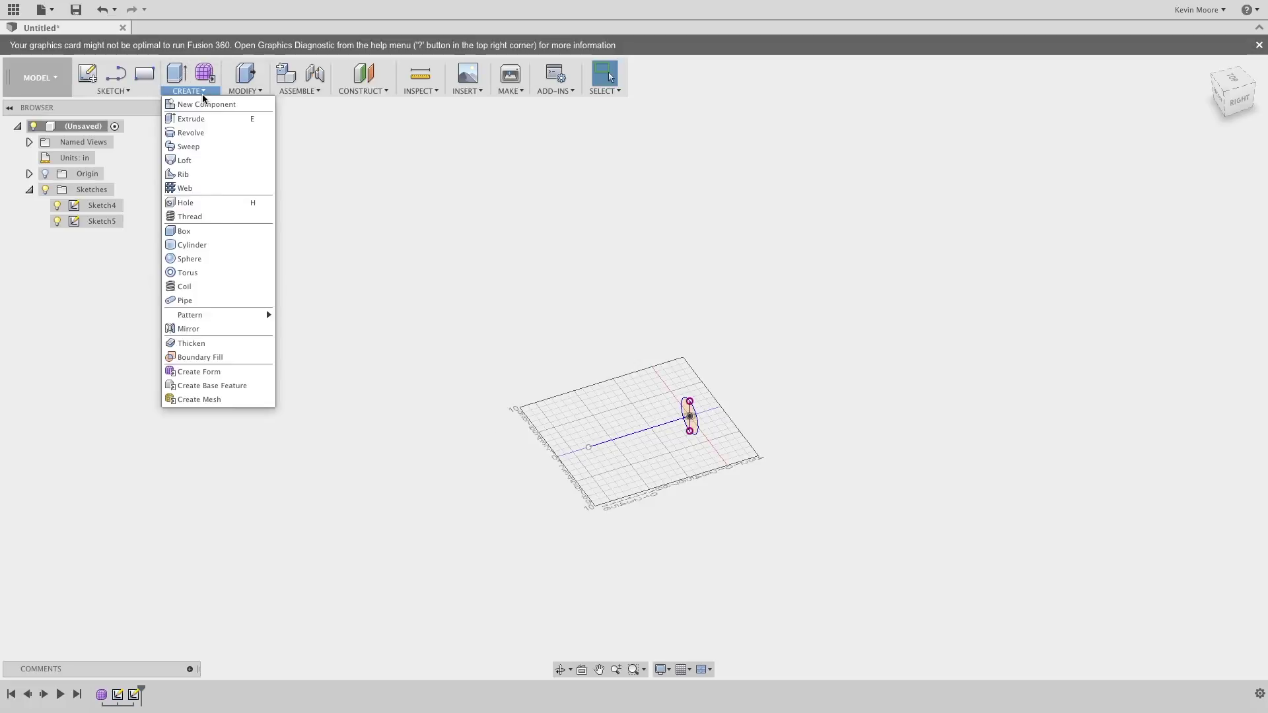
pyautogui.click(203, 147)
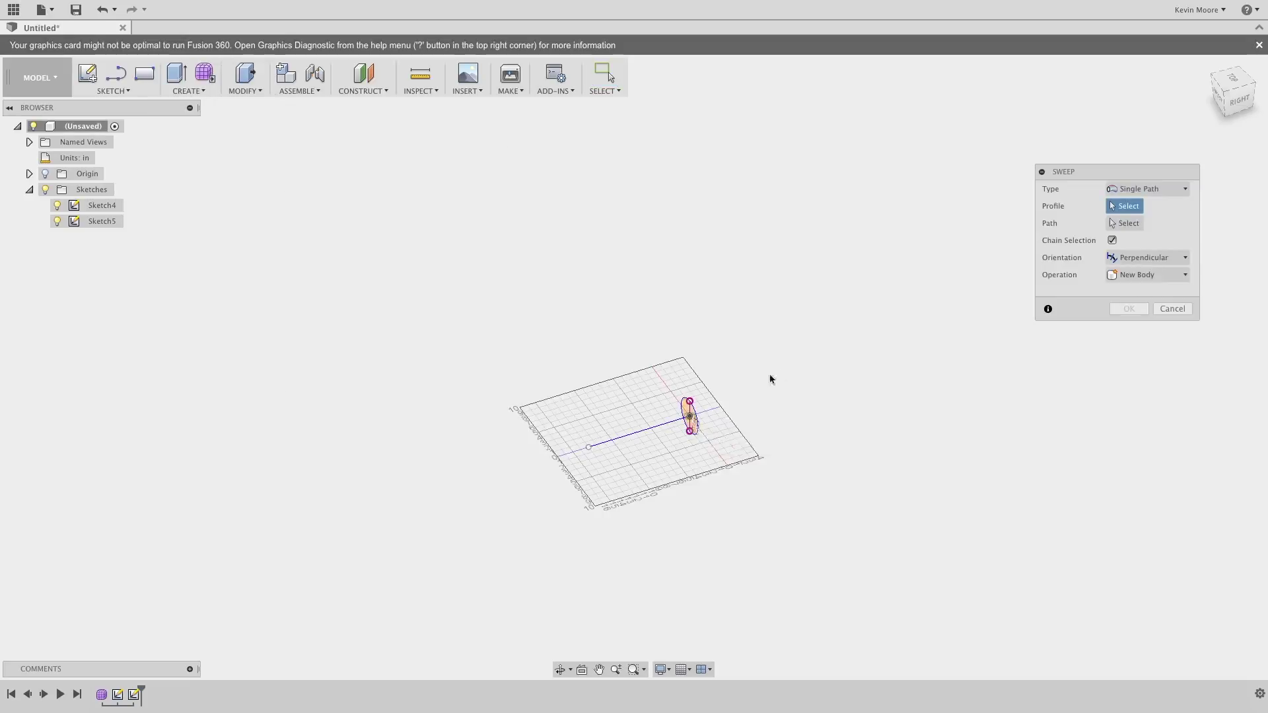
pyautogui.click(691, 423)
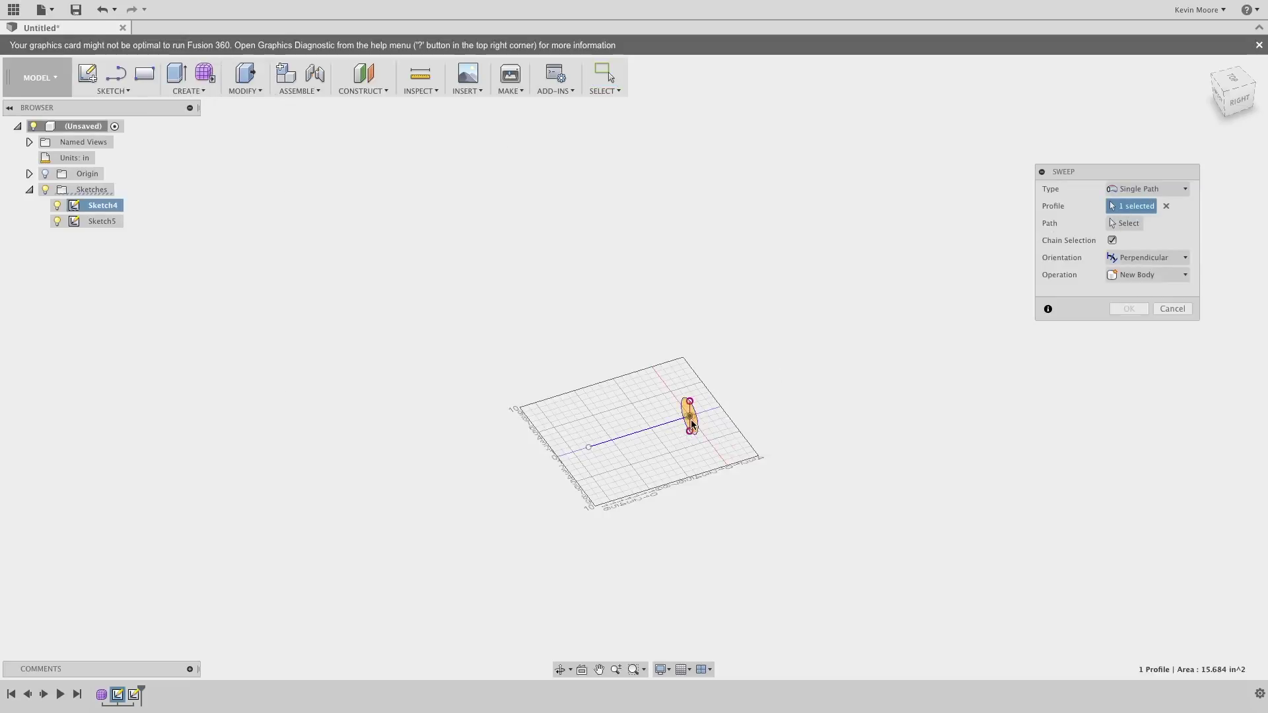
pyautogui.click(1119, 225)
pyautogui.click(644, 434)
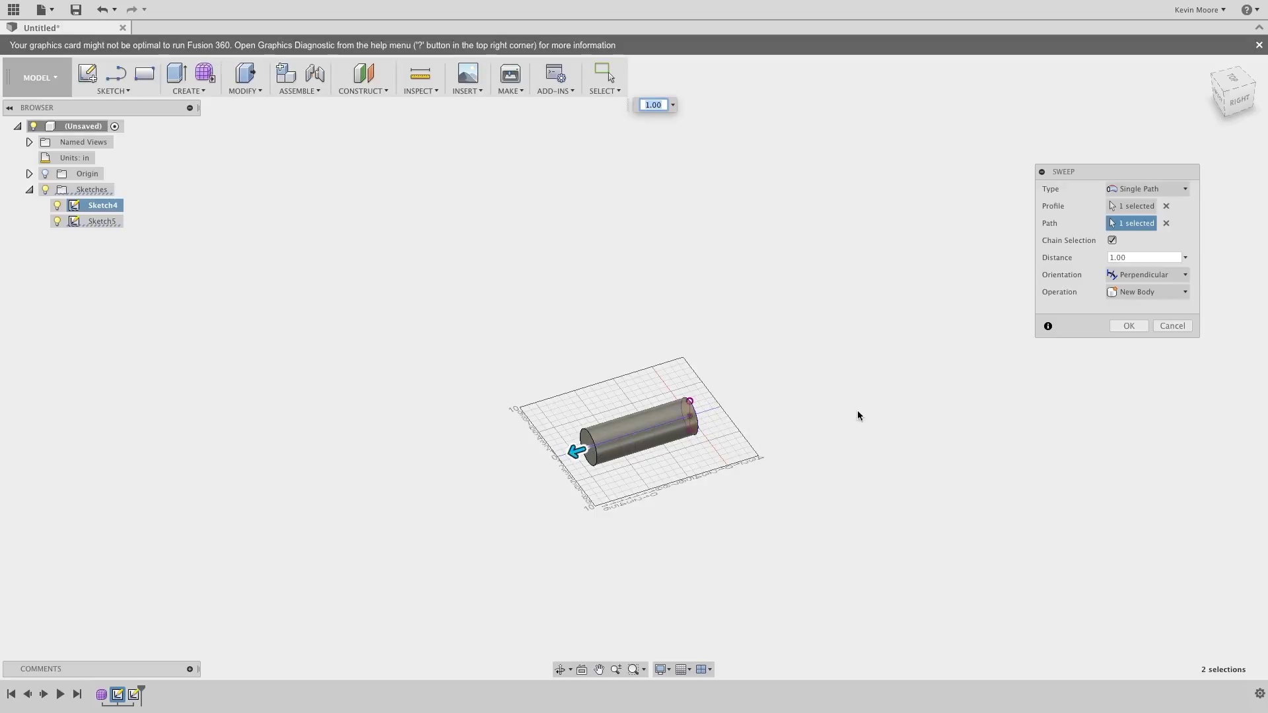
pyautogui.click(1169, 327)
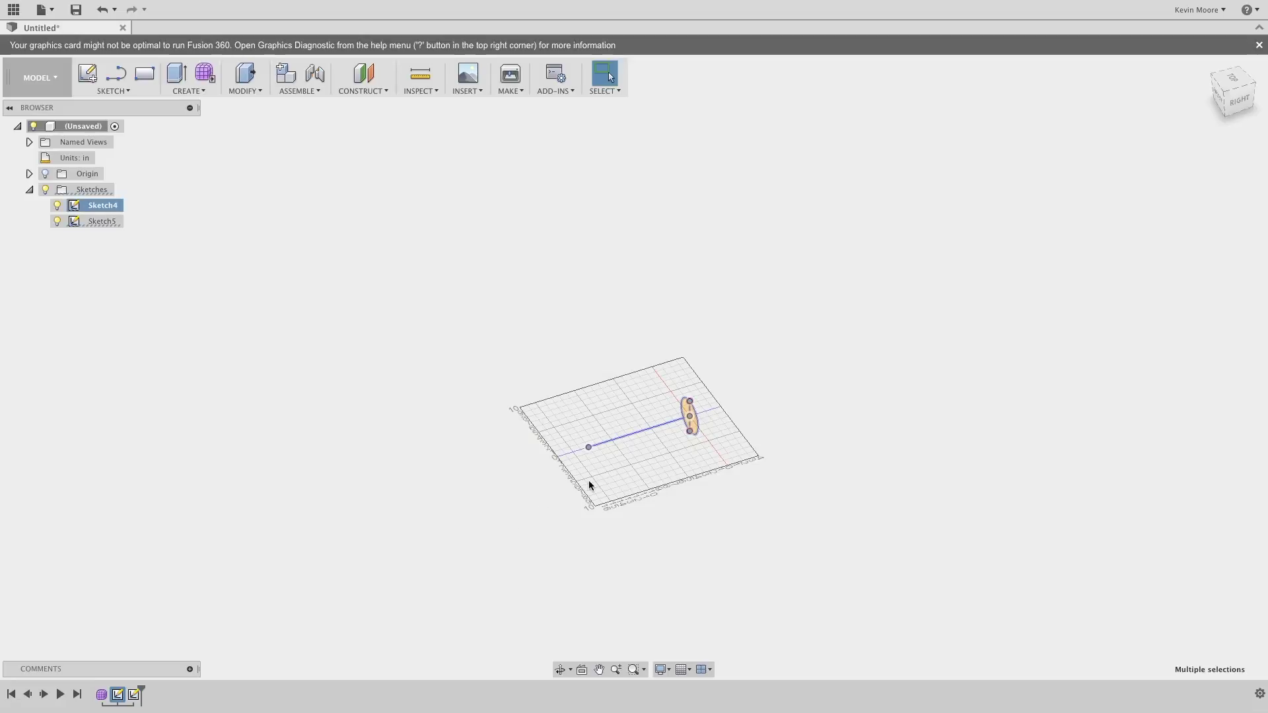
# Step: Select the circle together with its path line and delete both
pyautogui.moveTo(842, 324); pyautogui.dragTo(487, 532)
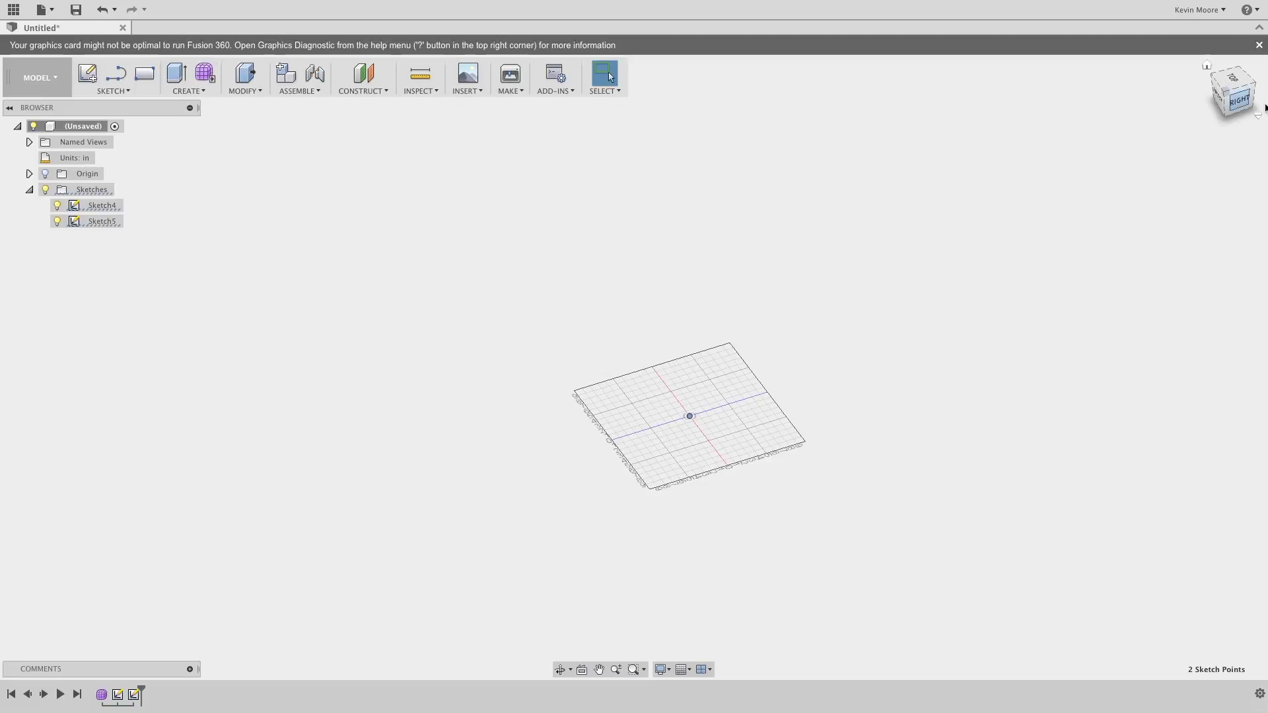
# Step: Look at the empty workspace from the top, front and left orthographic views
pyautogui.click(1233, 80)
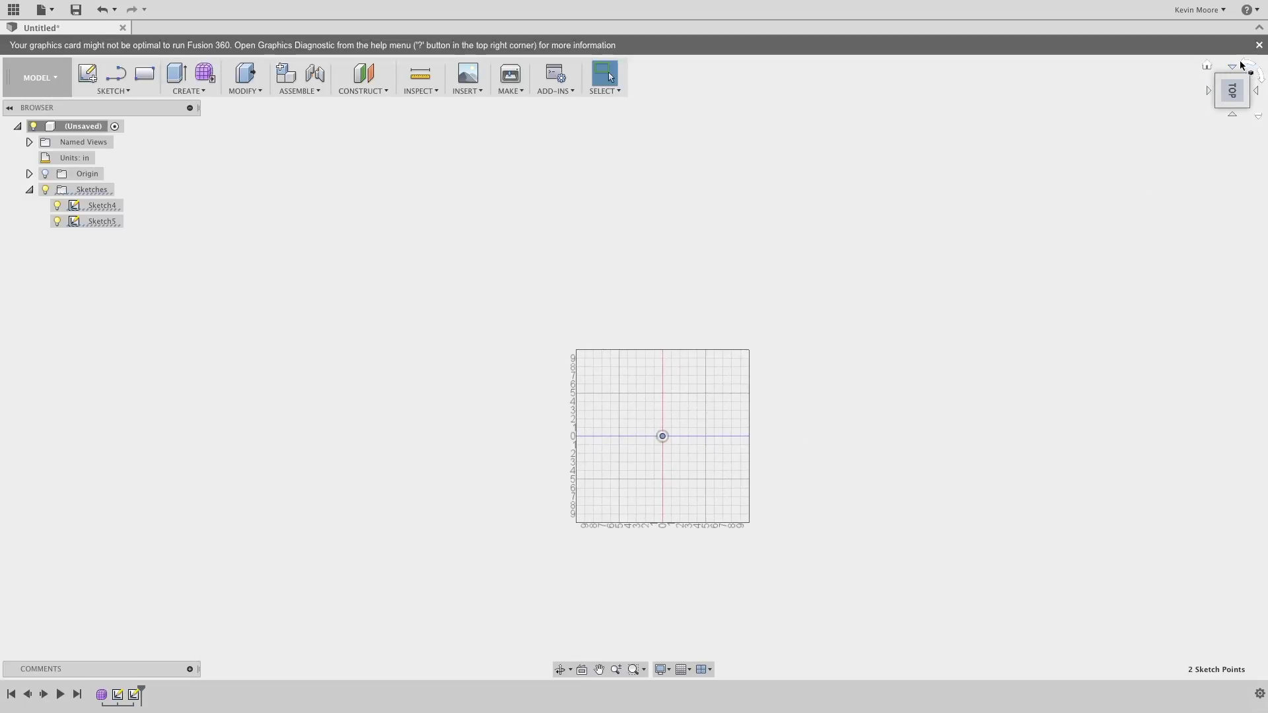
pyautogui.moveTo(1233, 82); pyautogui.dragTo(1229, 100)
pyautogui.click(1229, 100)
pyautogui.click(1233, 116)
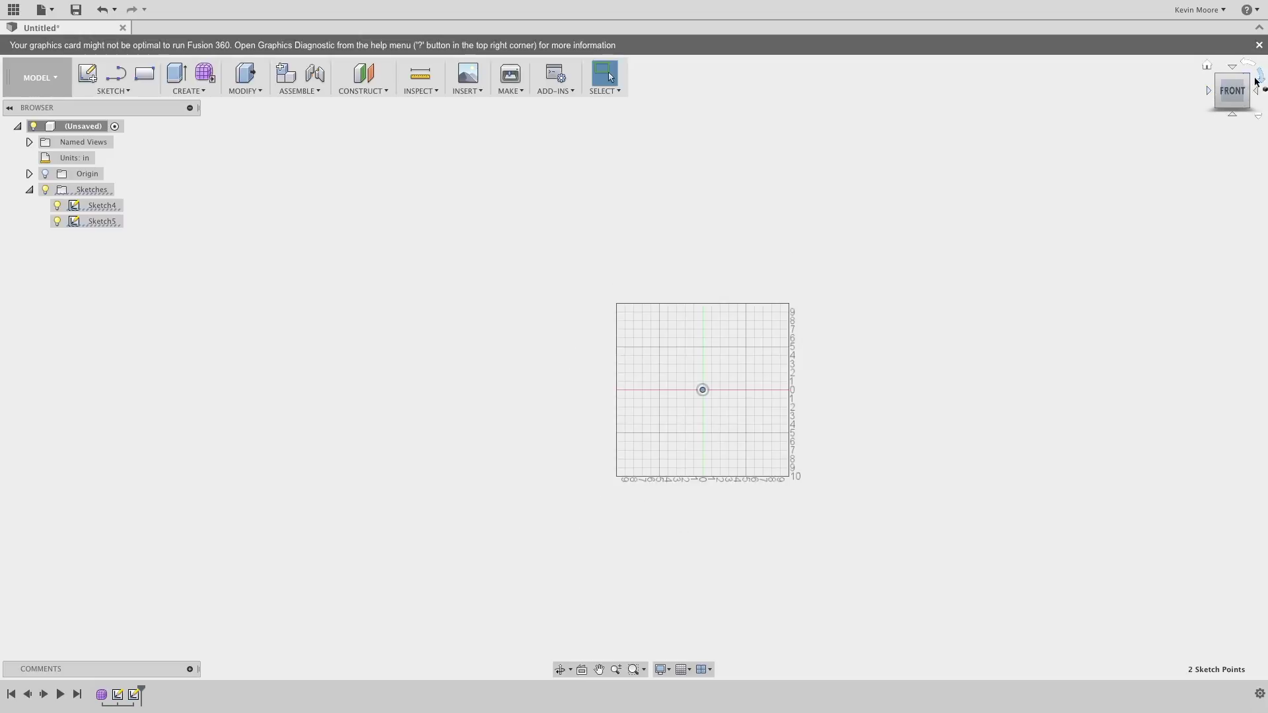
pyautogui.moveTo(1224, 100); pyautogui.dragTo(1212, 96)
pyautogui.click(1219, 103)
pyautogui.click(1208, 91)
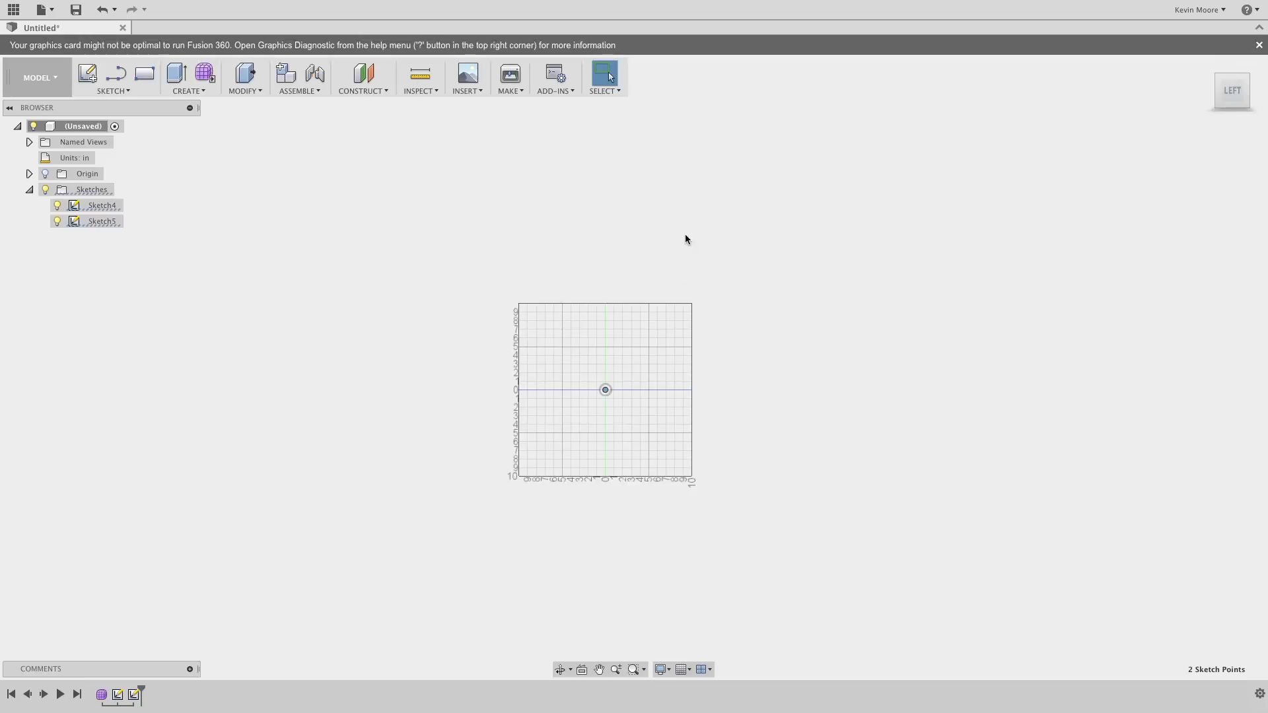
# Step: Try attaching a canvas image to the vertical plane facing the left view, and leave the command without choosing an image
pyautogui.click(469, 74)
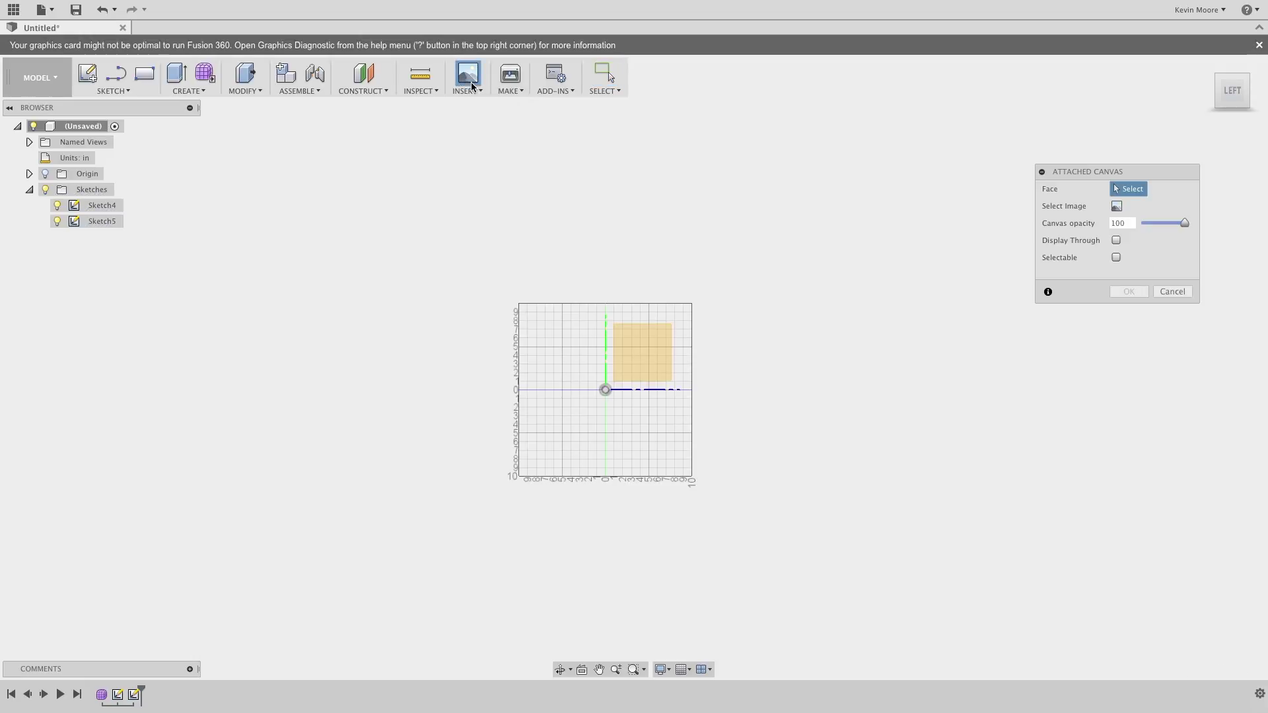
pyautogui.click(644, 362)
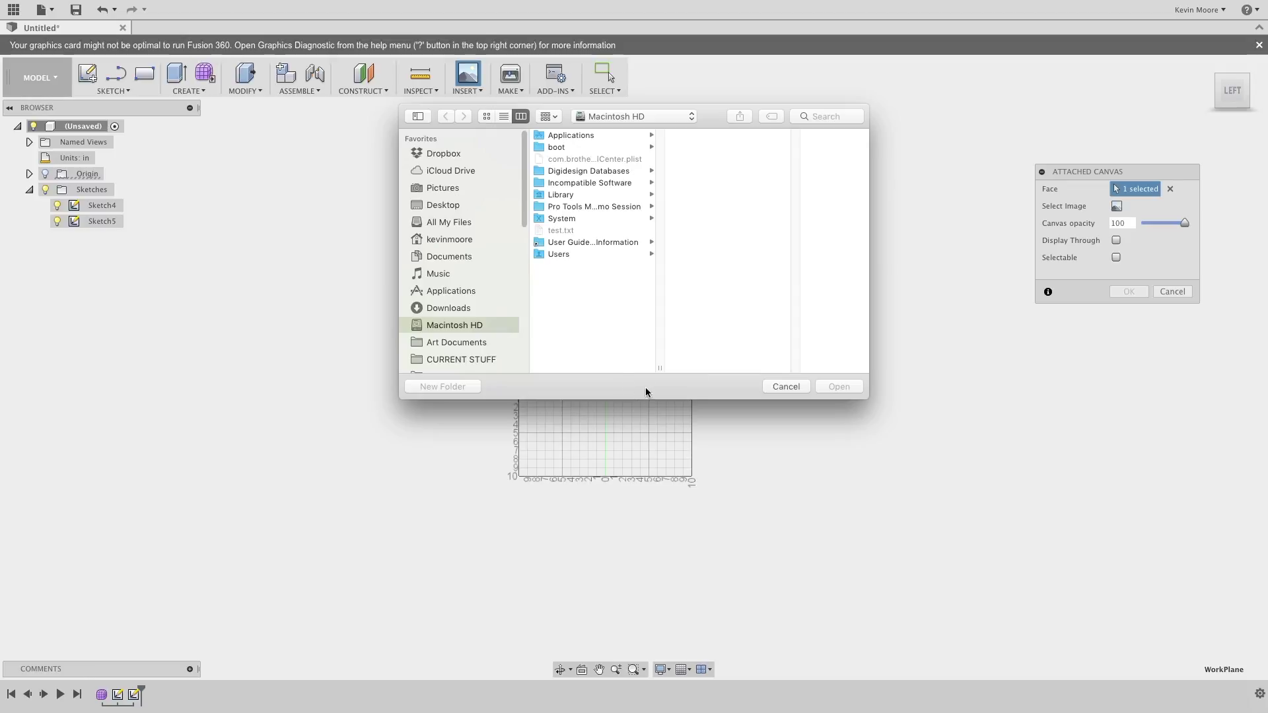
pyautogui.click(788, 390)
pyautogui.click(786, 387)
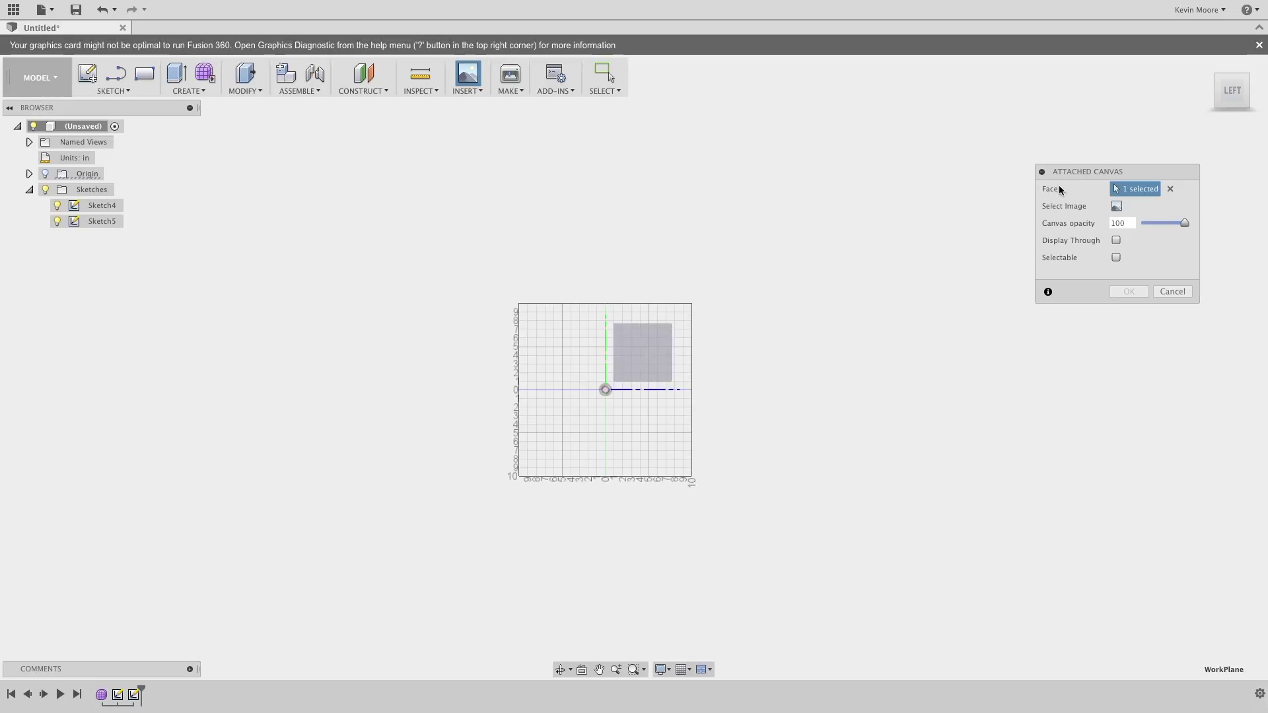
pyautogui.click(1042, 172)
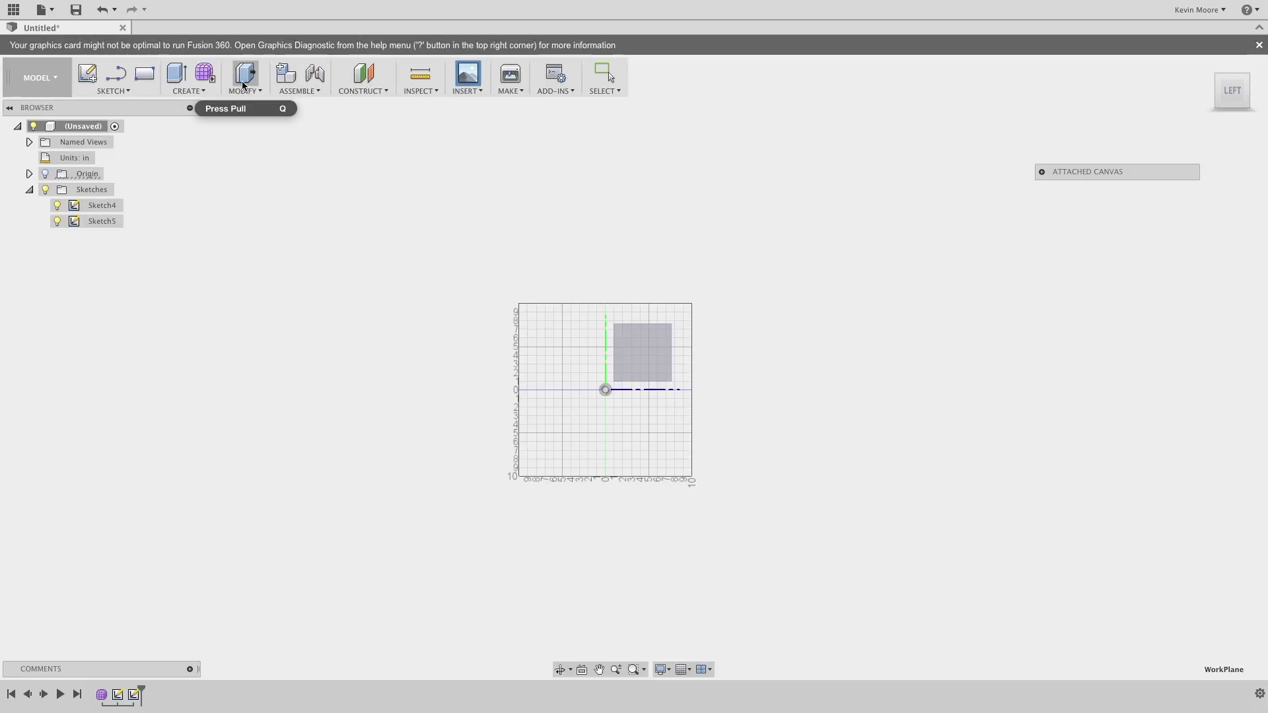
pyautogui.click(177, 80)
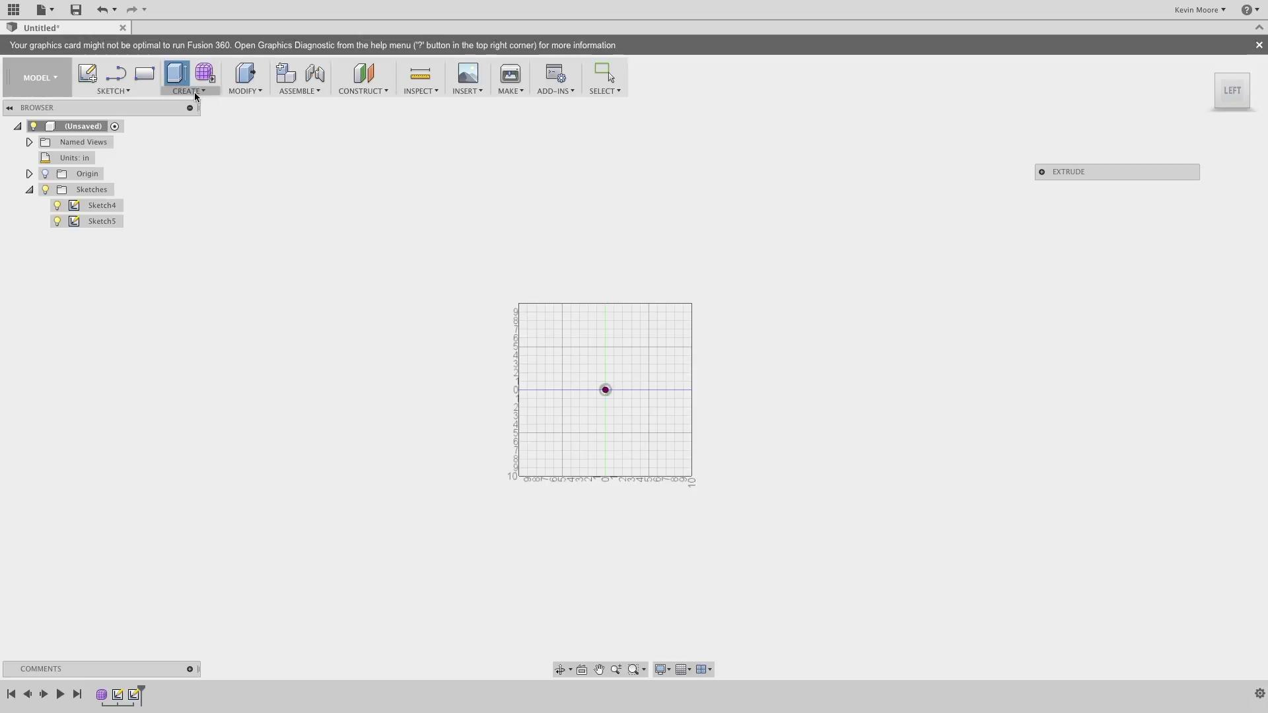
# Step: Sketch a closed, irregular four-sided profile with lines near the origin on the plane facing the left view
pyautogui.click(127, 91)
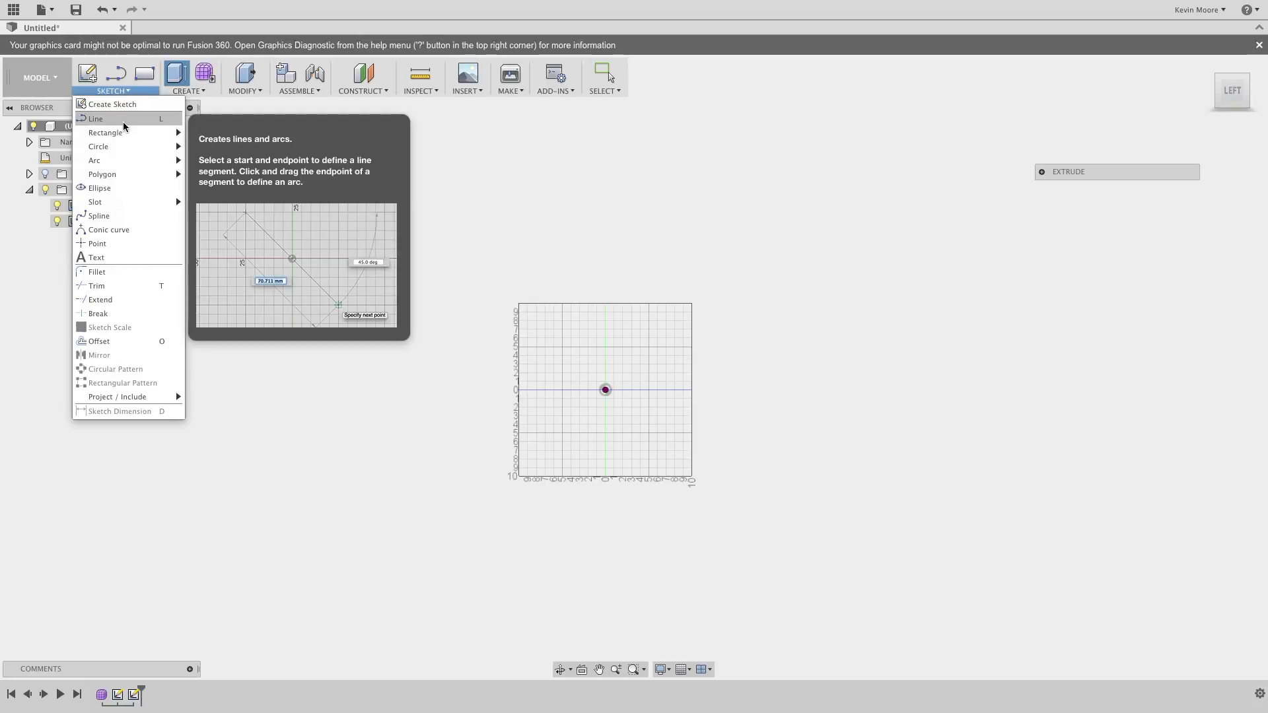
pyautogui.click(130, 117)
pyautogui.click(632, 371)
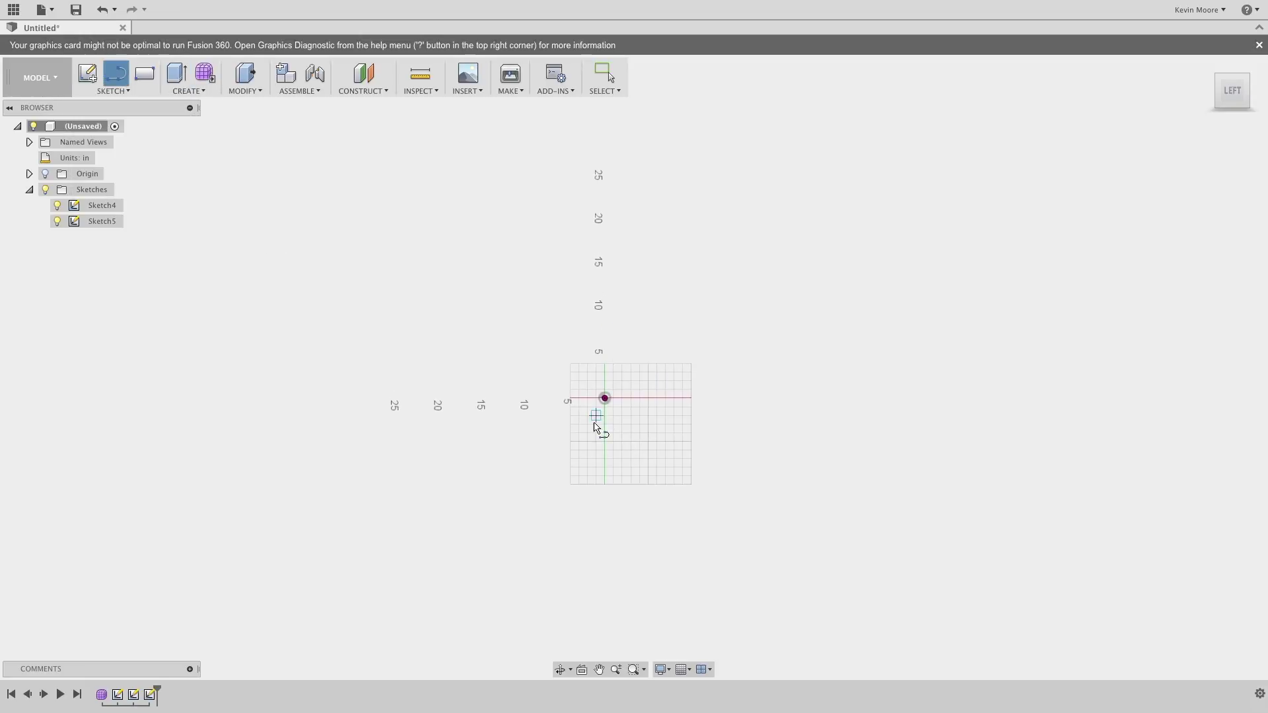
pyautogui.click(588, 415)
pyautogui.click(639, 382)
pyautogui.click(656, 434)
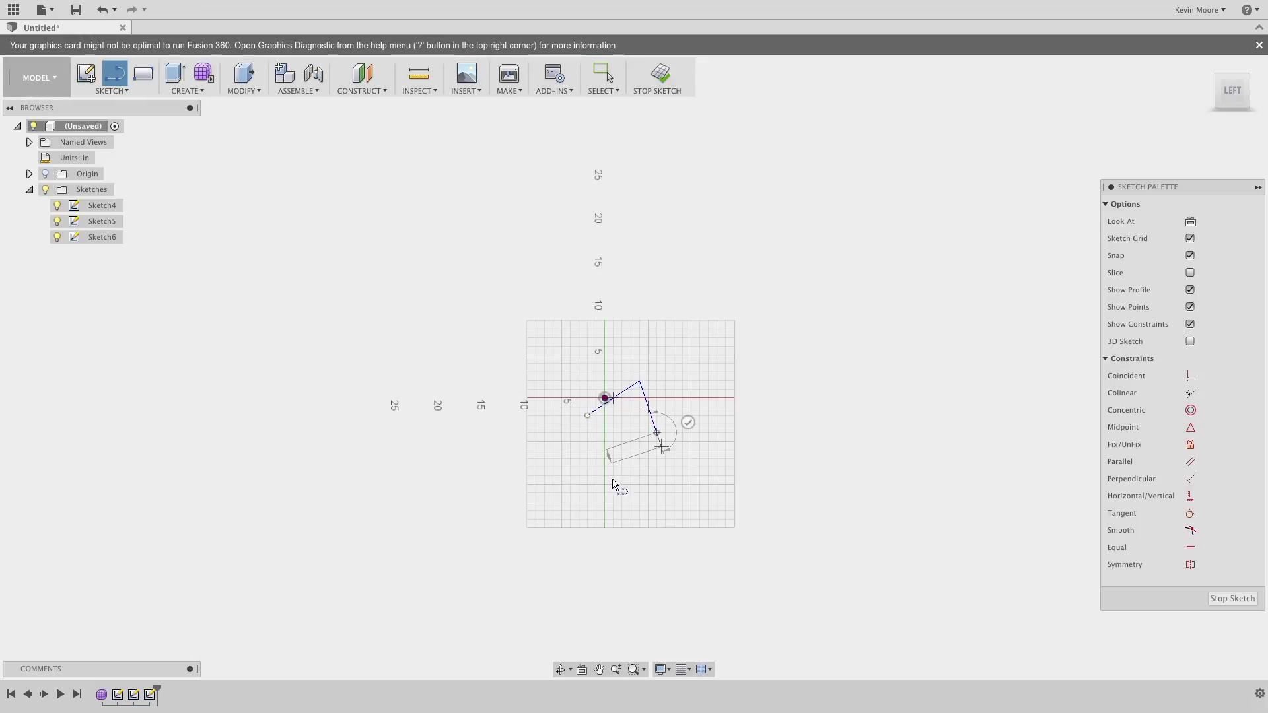
pyautogui.click(605, 493)
pyautogui.click(588, 415)
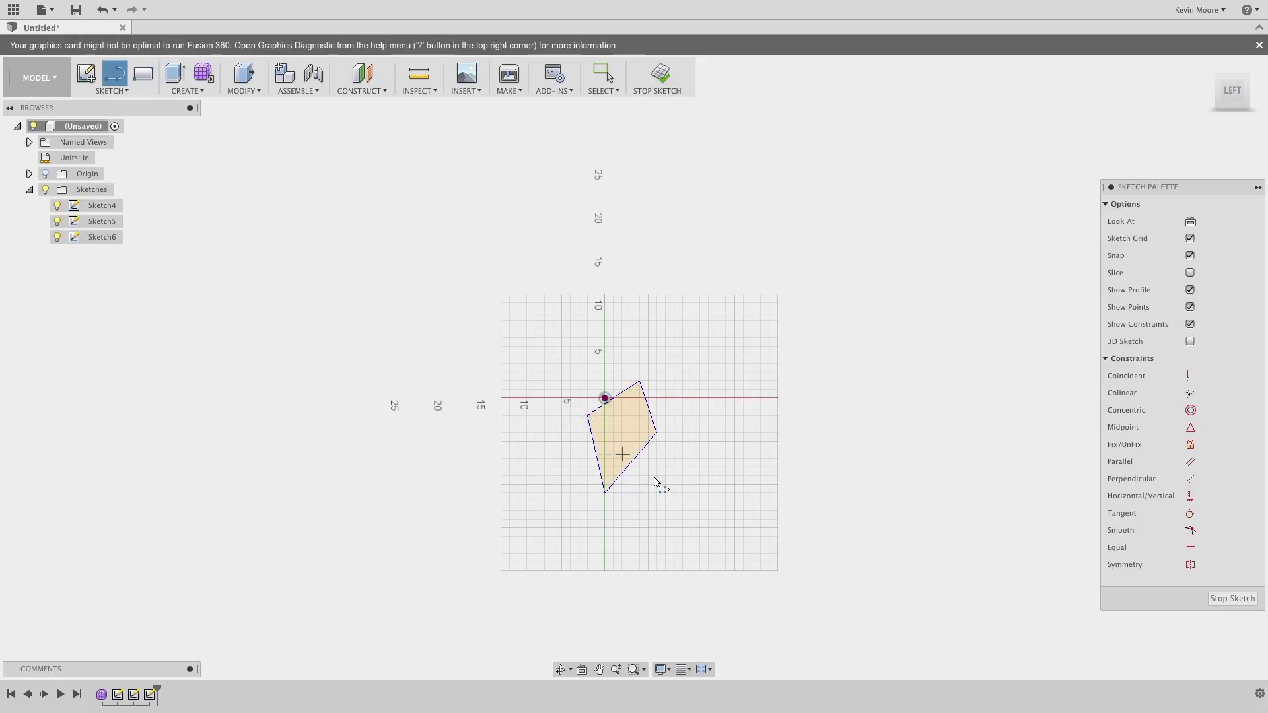
# Step: Extrude the four-sided profile by -11 inches into a solid body
pyautogui.keyDown('shift'); pyautogui.moveTo(646, 467); pyautogui.dragTo(628, 393, button='middle'); pyautogui.keyUp('shift')
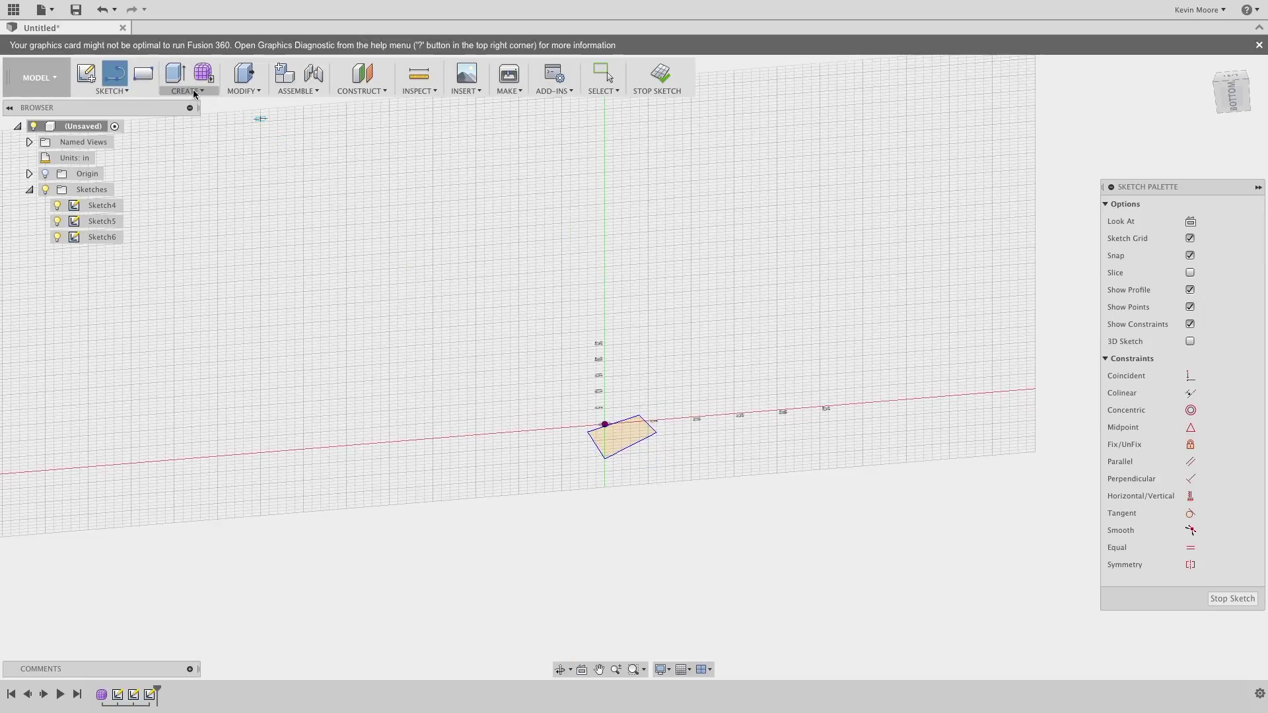
pyautogui.click(194, 92)
pyautogui.click(192, 120)
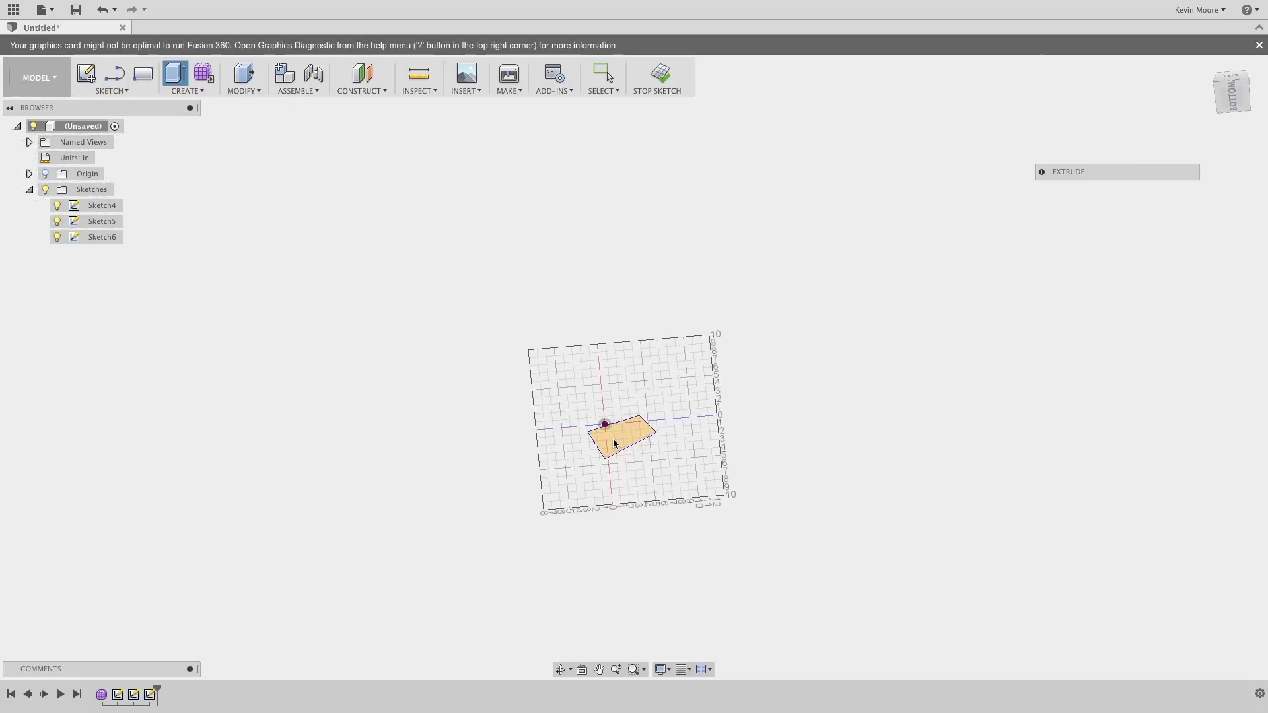
pyautogui.moveTo(618, 439)
pyautogui.mouseDown()
pyautogui.moveTo(622, 450)
pyautogui.moveTo(687, 416)
pyautogui.mouseUp()
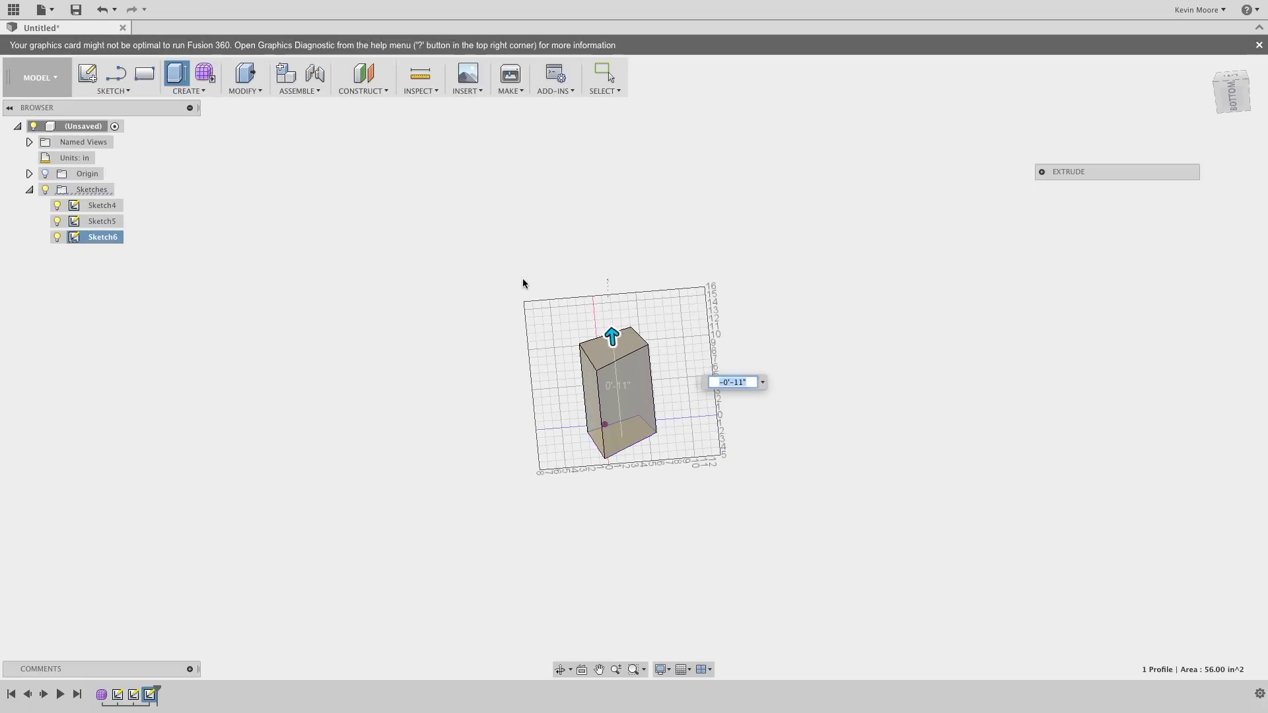
pyautogui.press('Return')
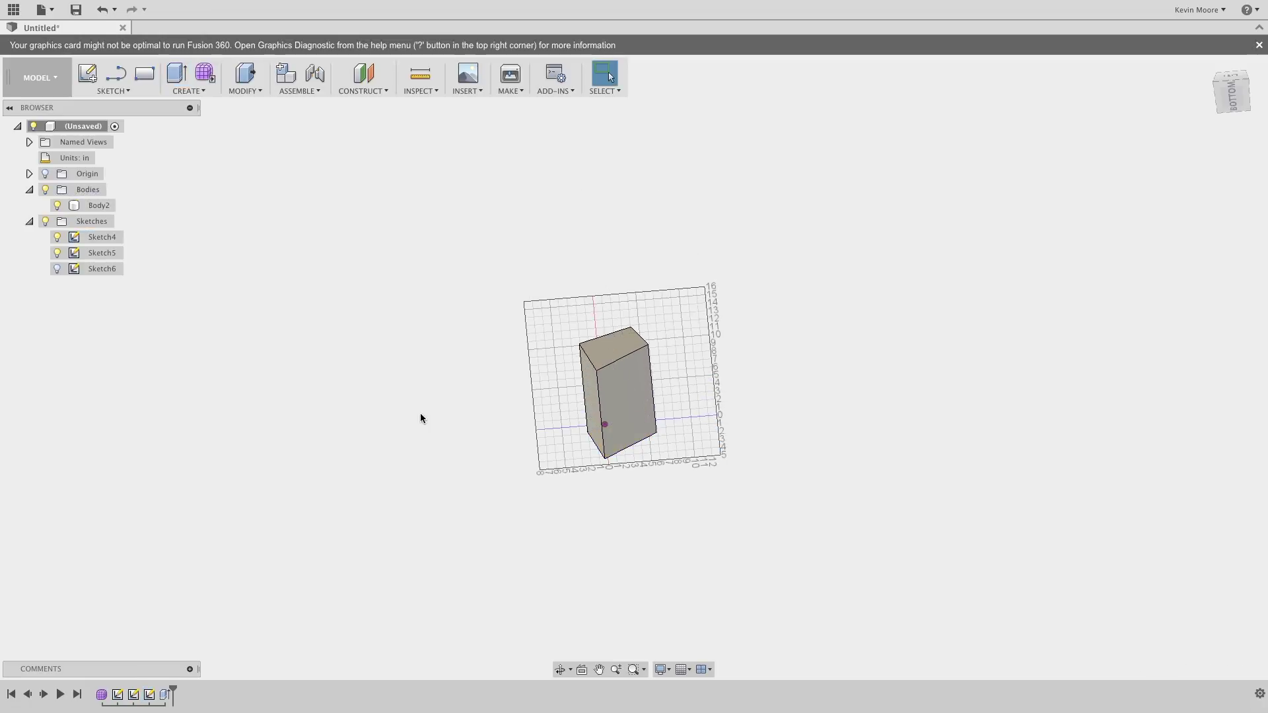
# Step: Export the extruded body as an STL file named Untitled to the Desktop
pyautogui.click(612, 375)
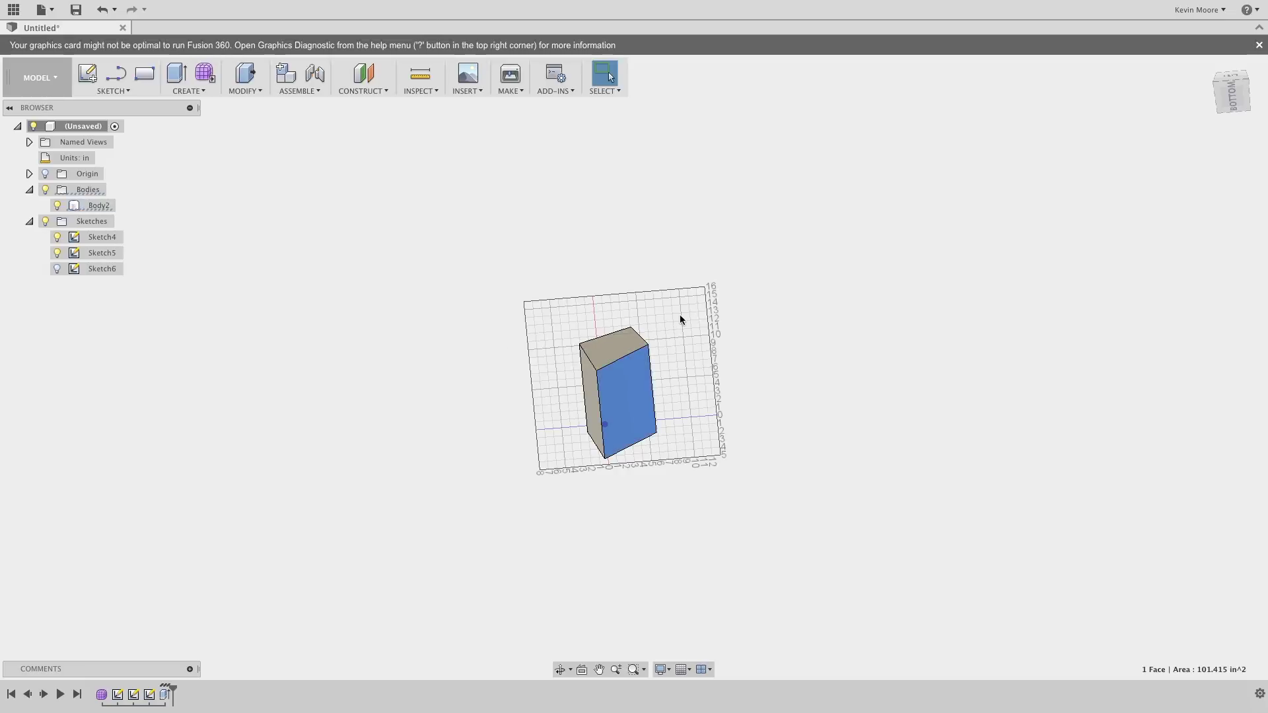
pyautogui.moveTo(680, 319); pyautogui.dragTo(555, 472)
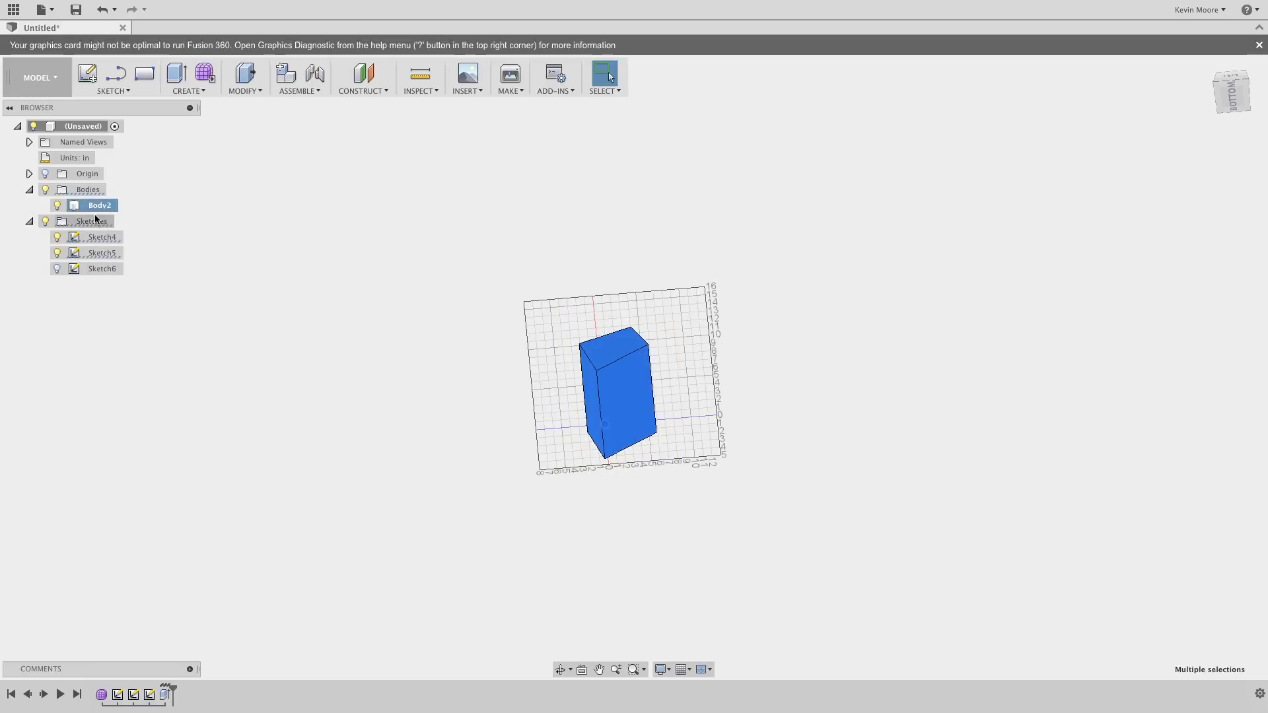
pyautogui.click(75, 208)
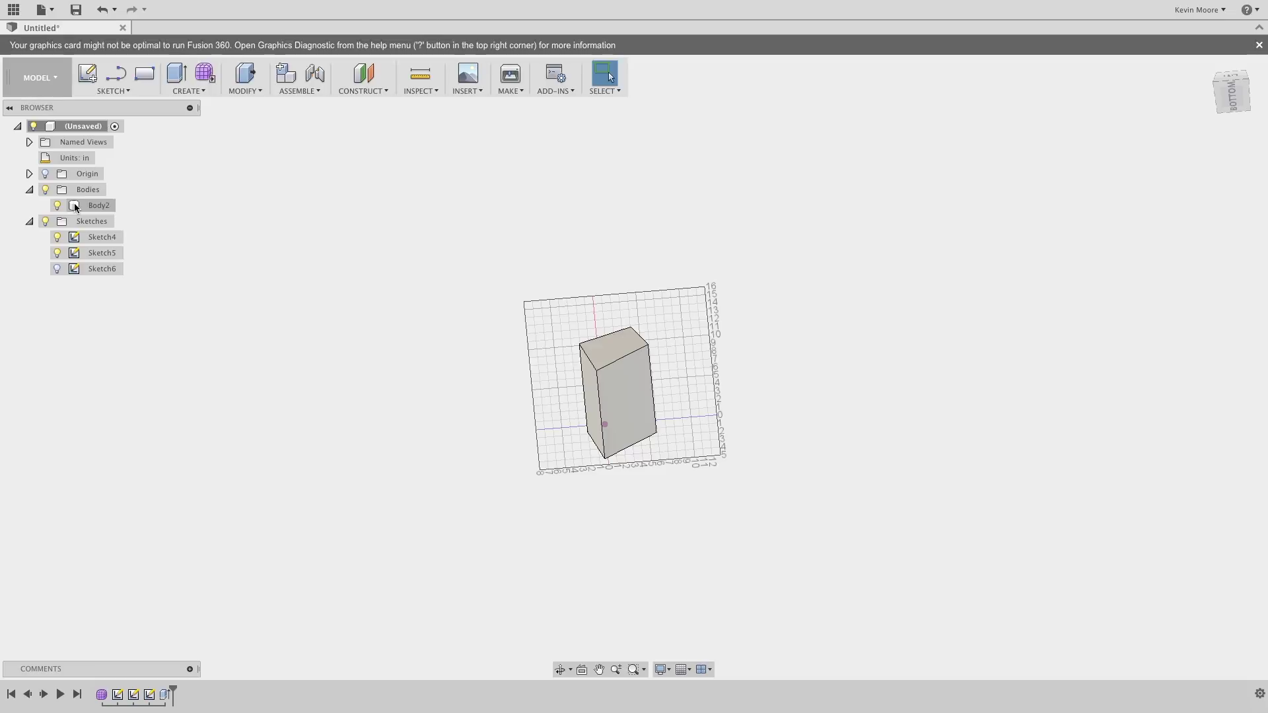
pyautogui.rightClick(76, 206)
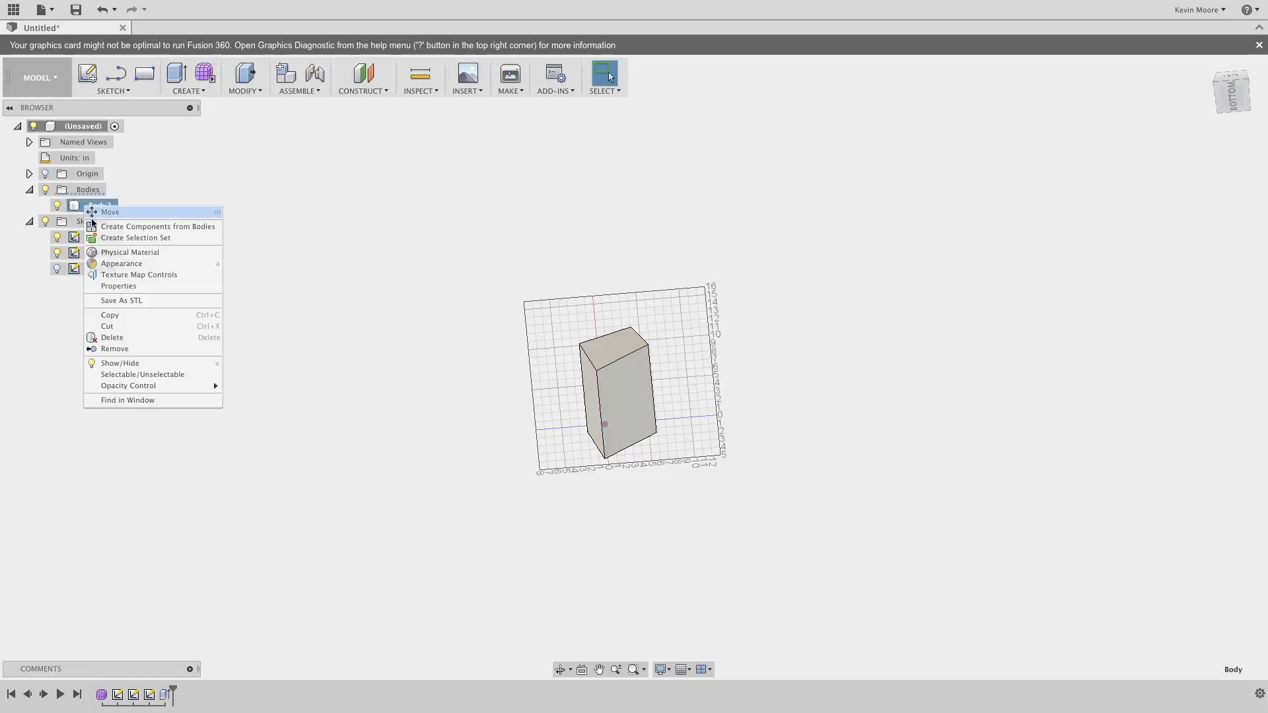
pyautogui.click(143, 303)
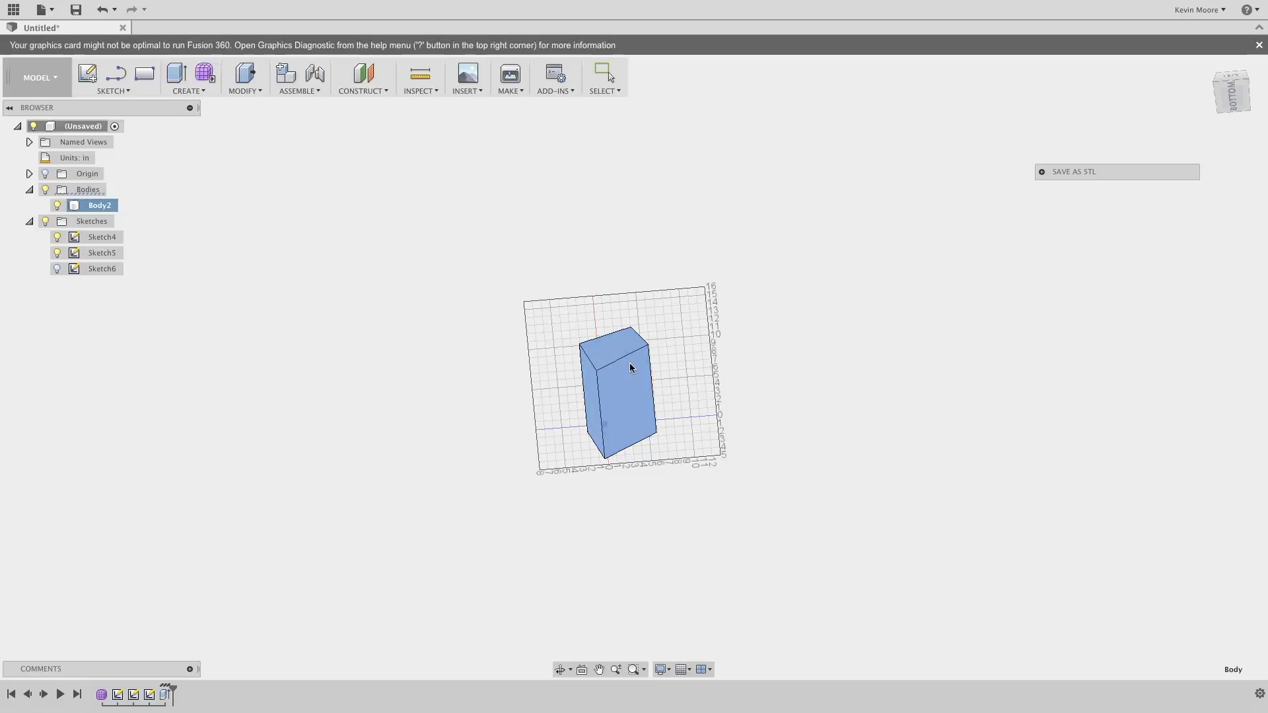
pyautogui.press('Return')
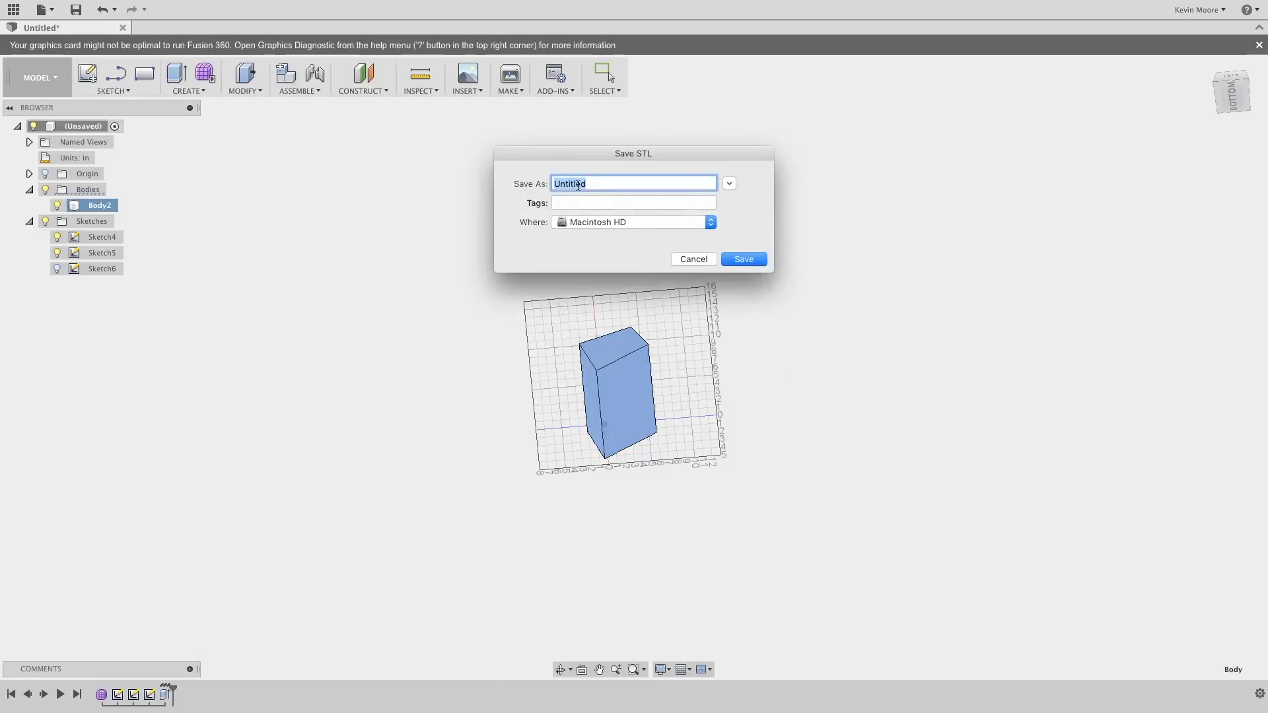
pyautogui.click(599, 225)
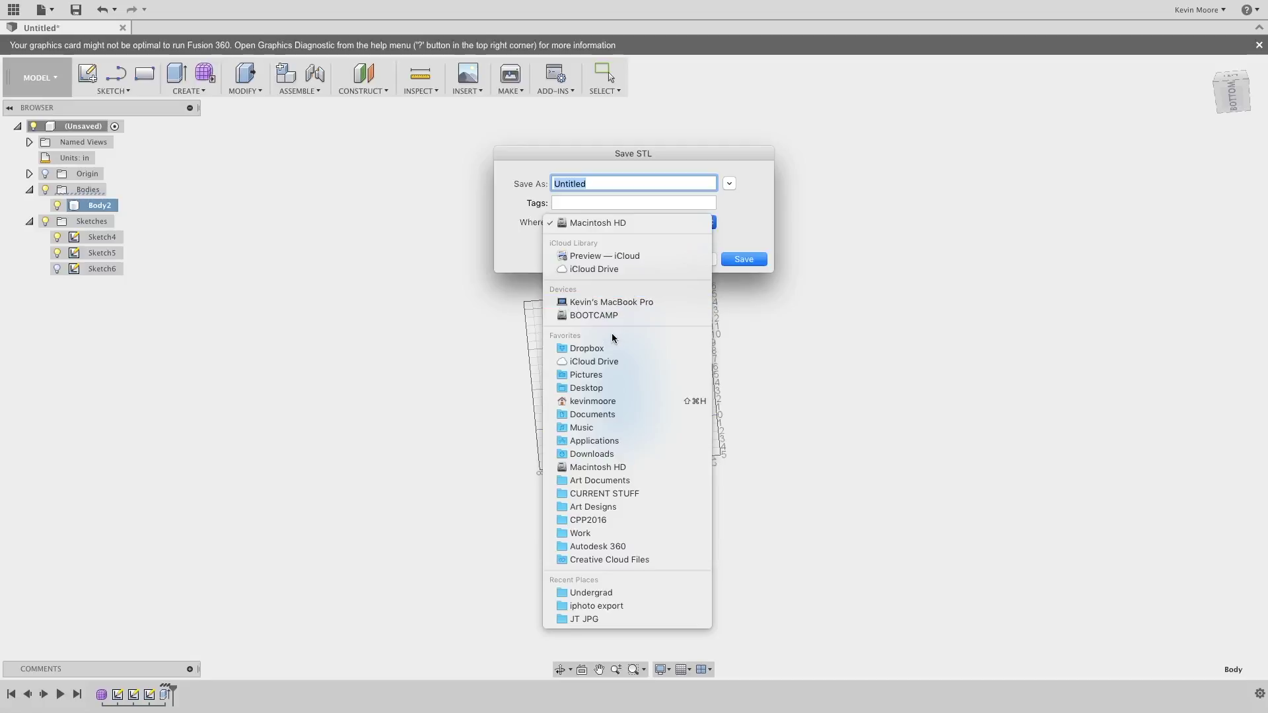
pyautogui.click(587, 387)
pyautogui.click(743, 260)
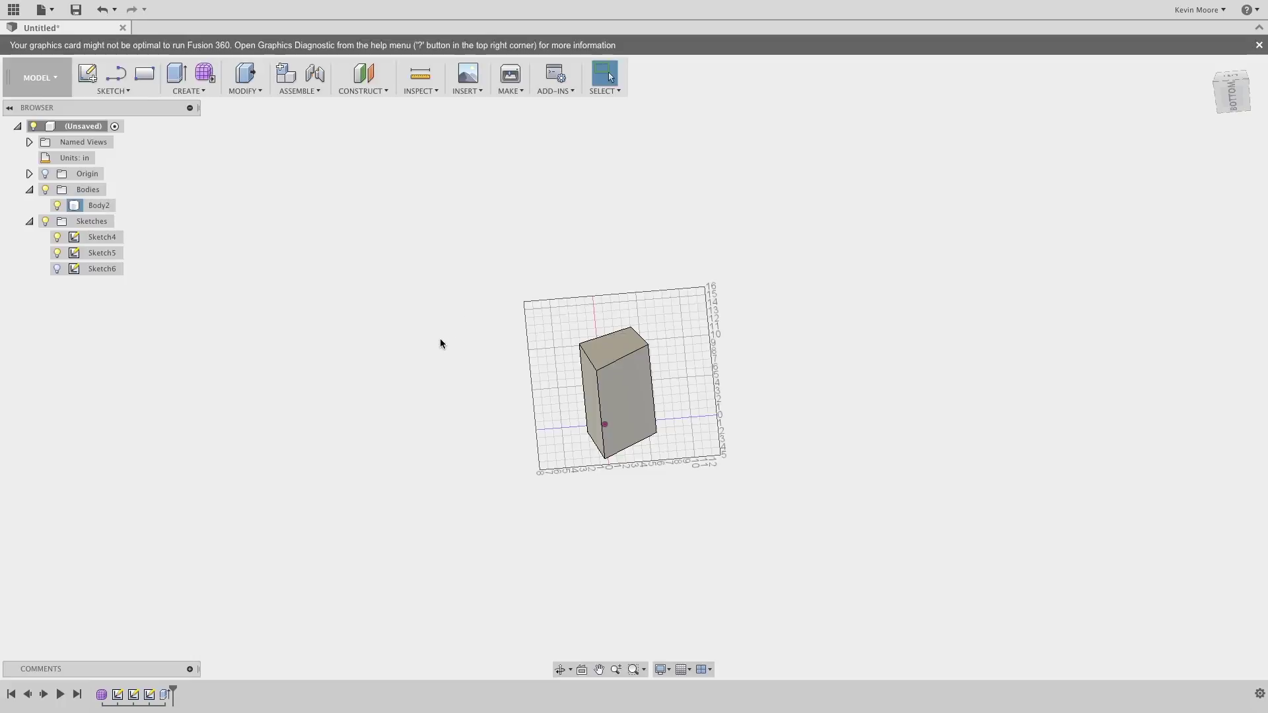
# Step: Switch to an empty desktop space and launch MakerBot
pyautogui.hotkey('ctrl', 'Up')
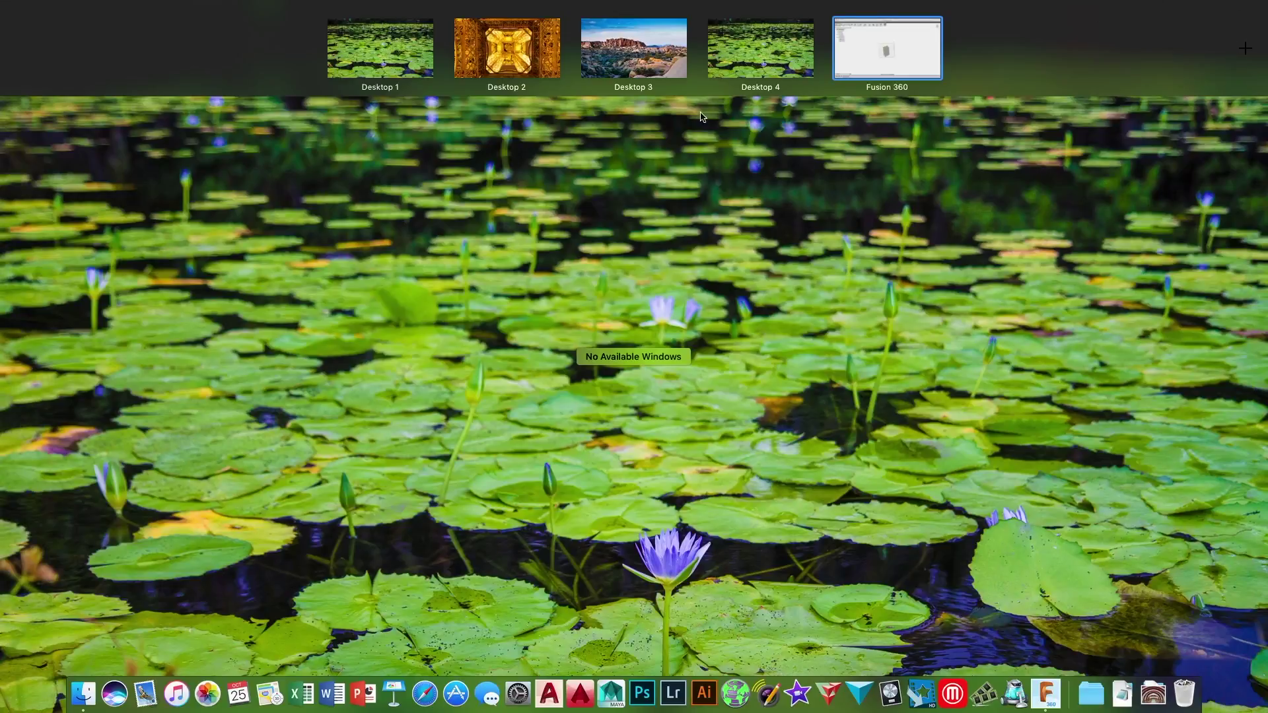
pyautogui.click(740, 63)
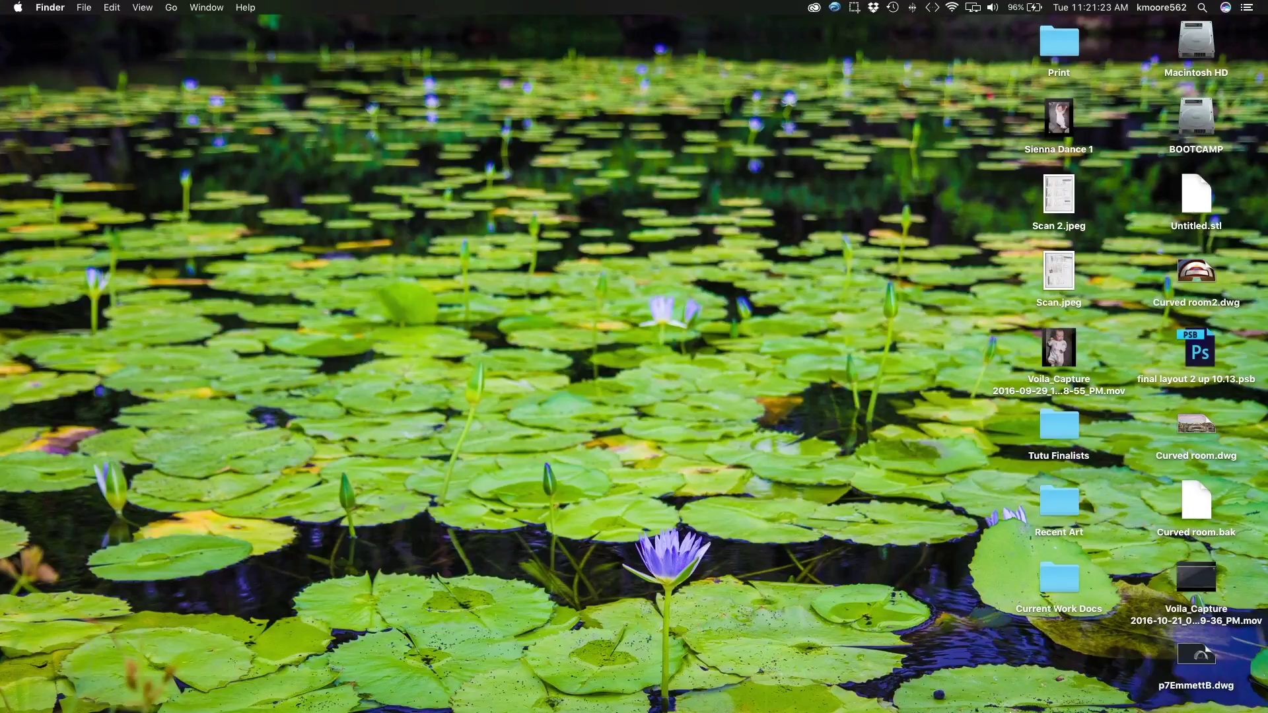
pyautogui.moveTo(924, 700)
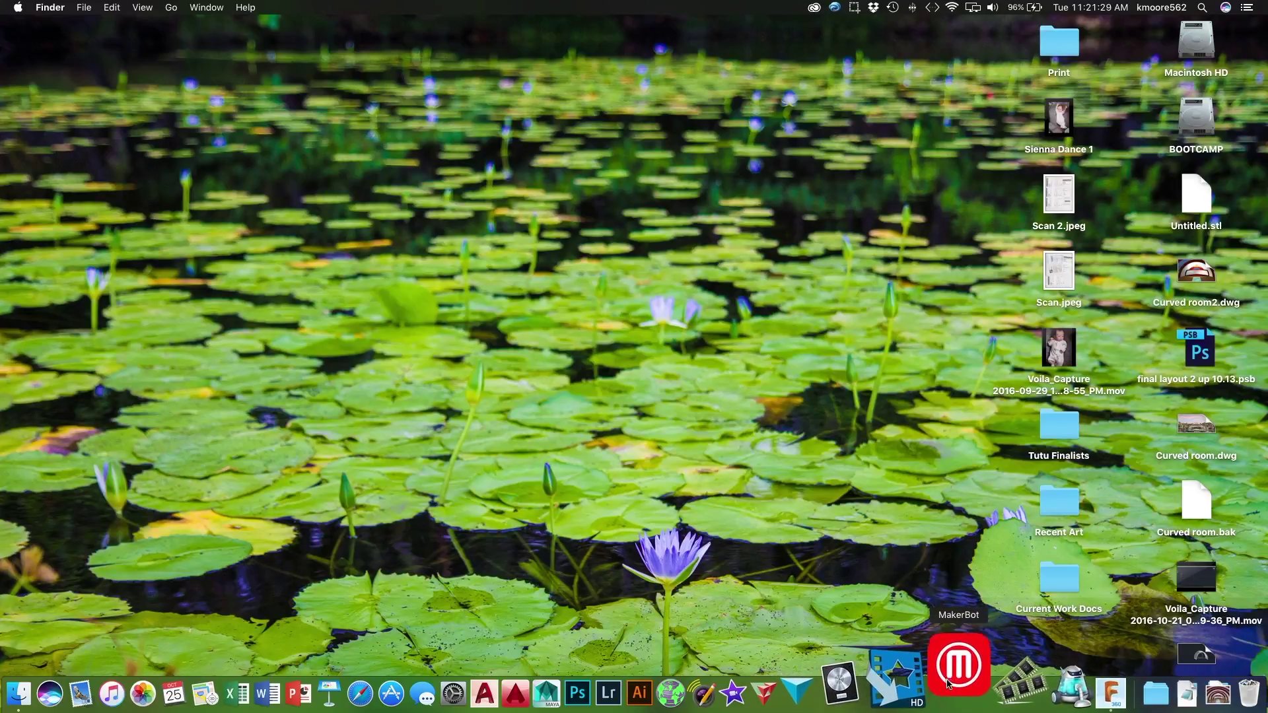
pyautogui.click(947, 684)
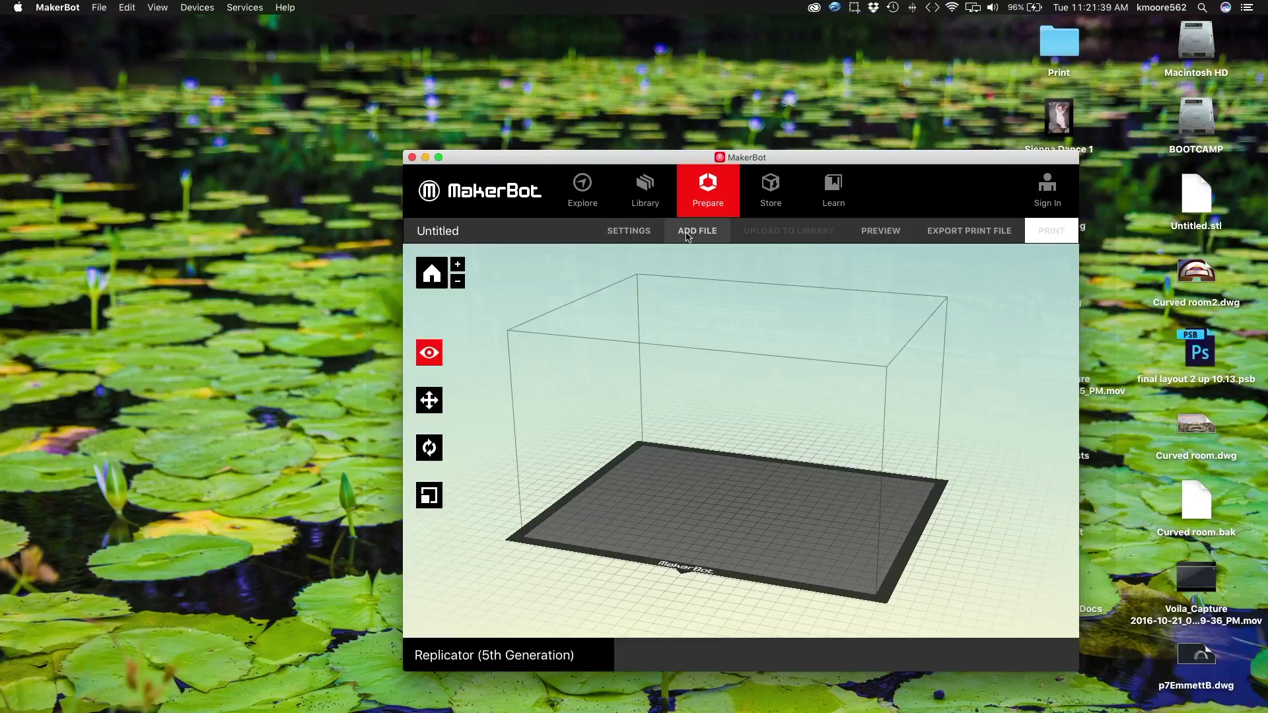
# Step: Add Untitled.stl from the Desktop to the build plate
pyautogui.click(687, 233)
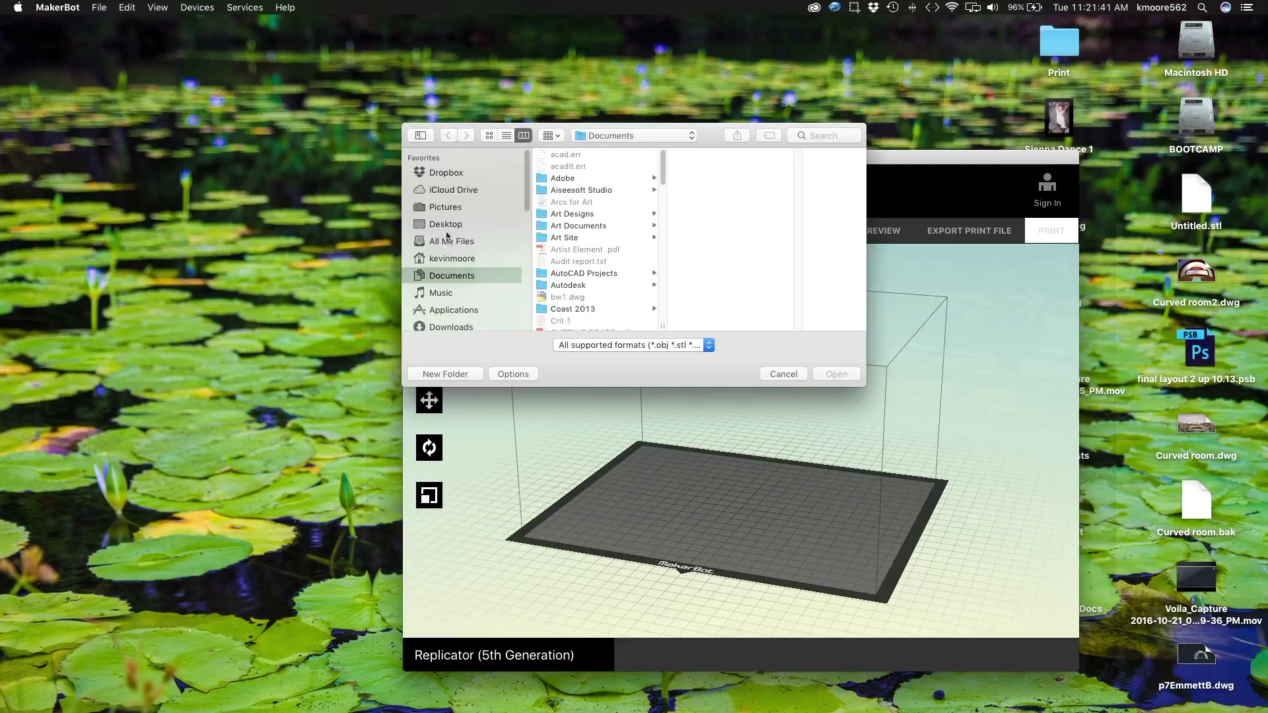
pyautogui.click(448, 226)
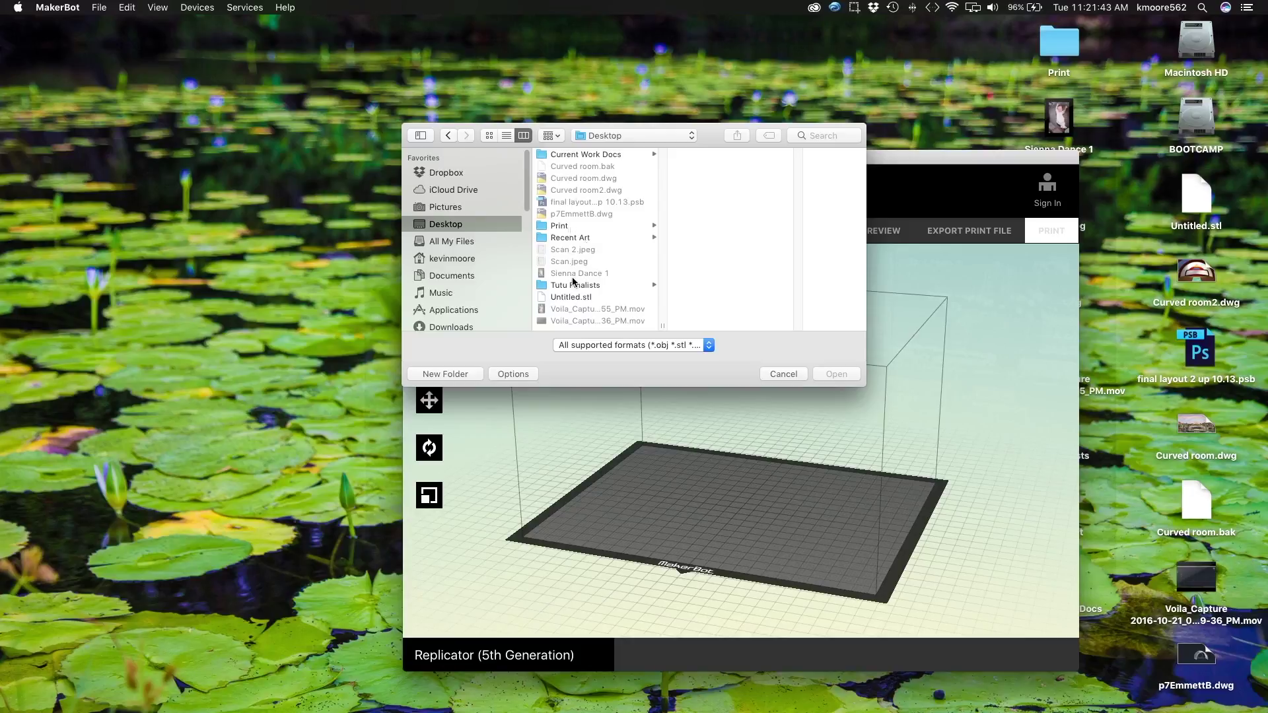
pyautogui.click(588, 298)
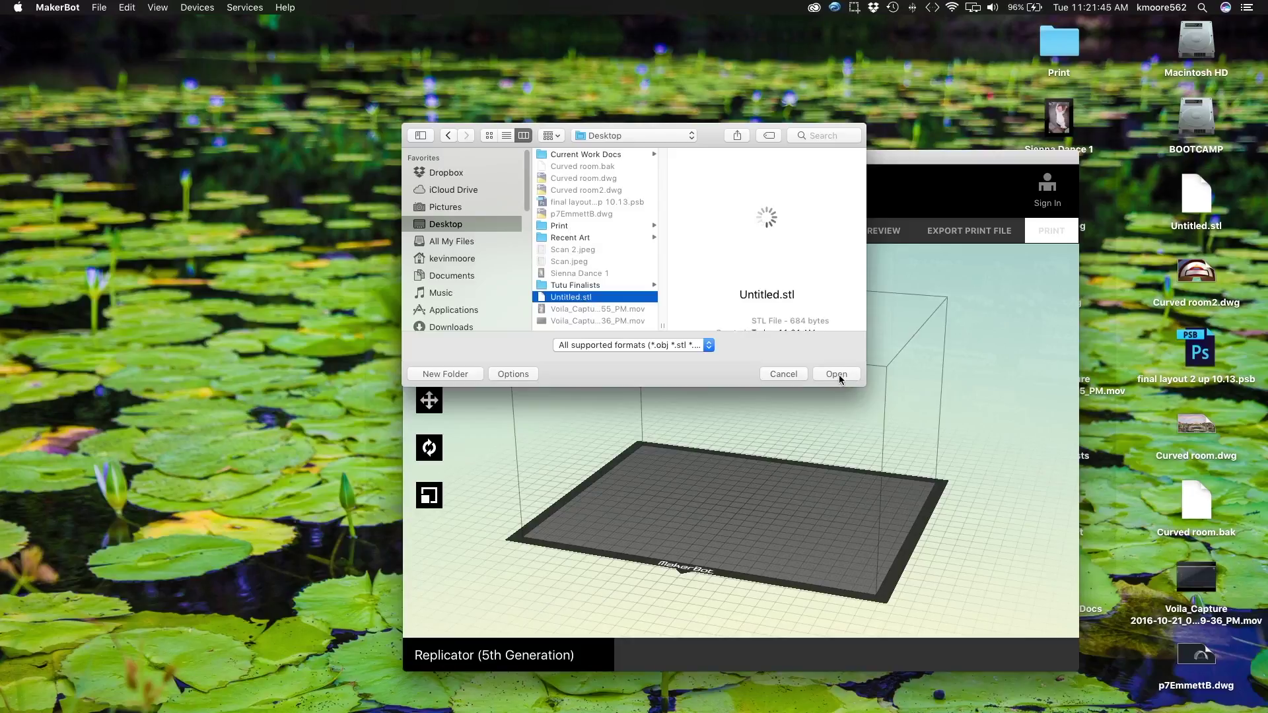
pyautogui.click(837, 375)
# Step: Scale the imported model uniformly by setting its X dimension to 100 mm
pyautogui.scroll(3, 741, 519)
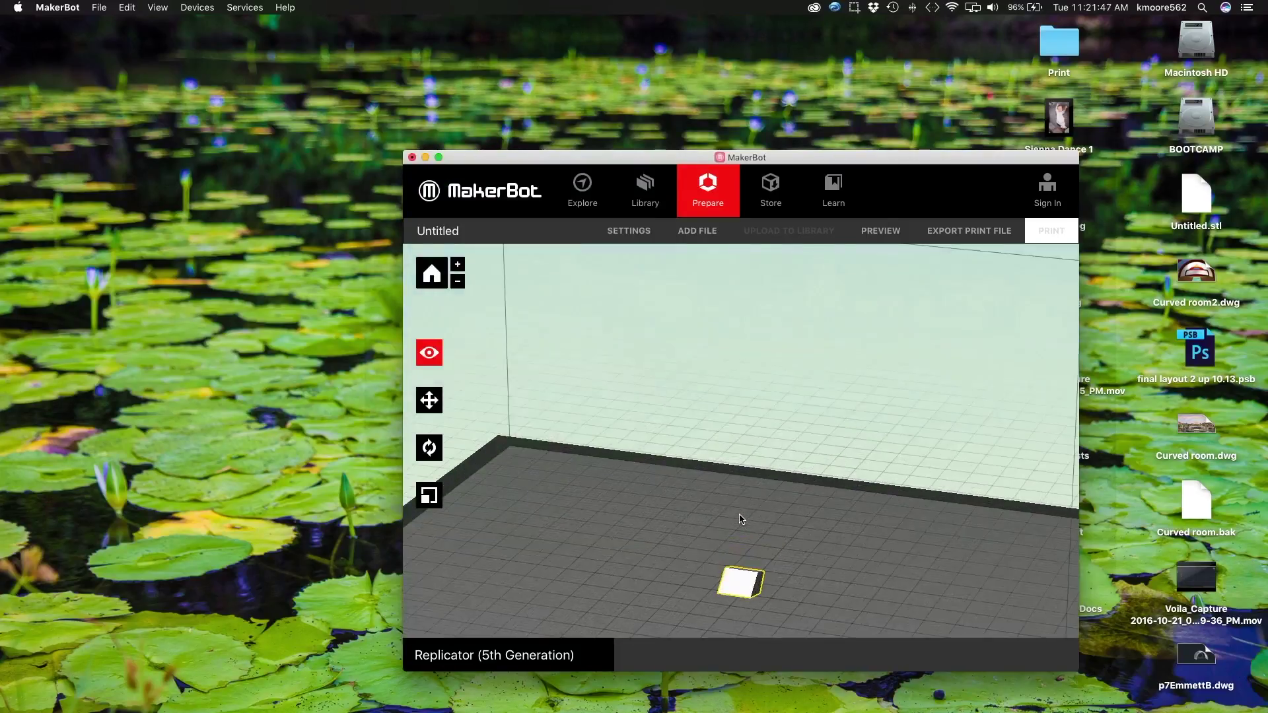
pyautogui.scroll(-5, 744, 515)
pyautogui.scroll(6, 759, 470)
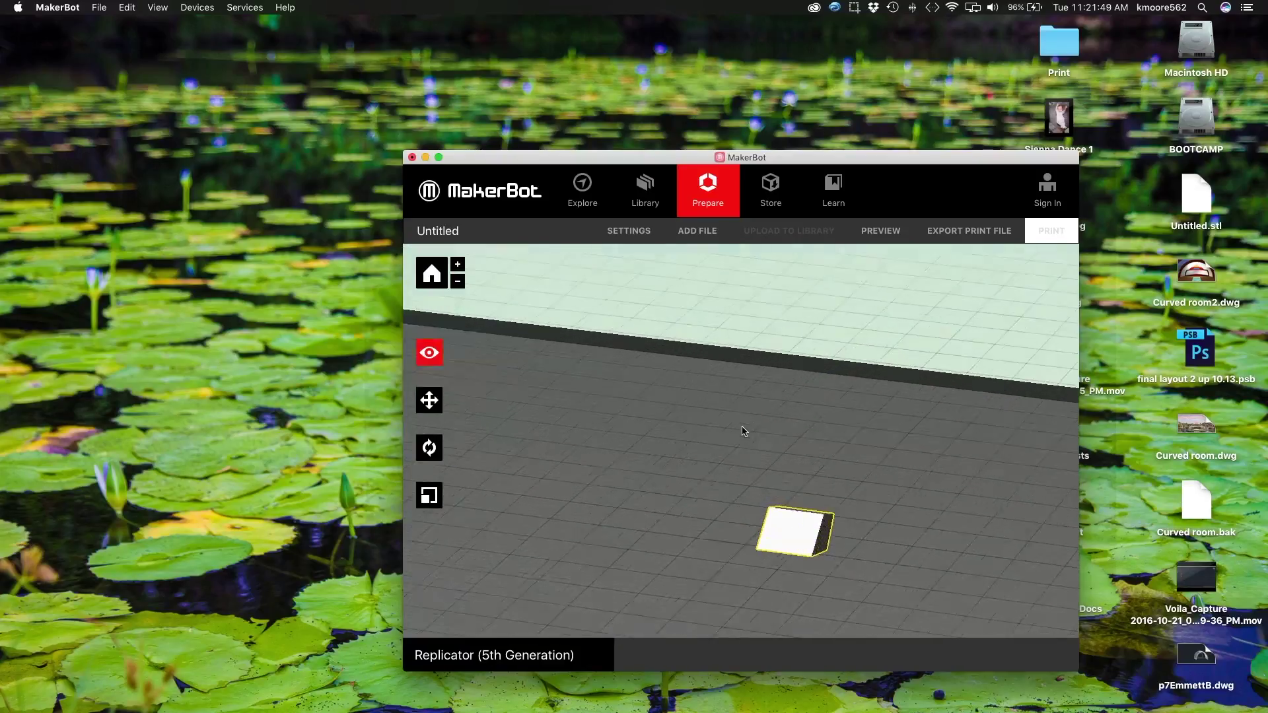
pyautogui.scroll(2, 742, 431)
pyautogui.click(431, 496)
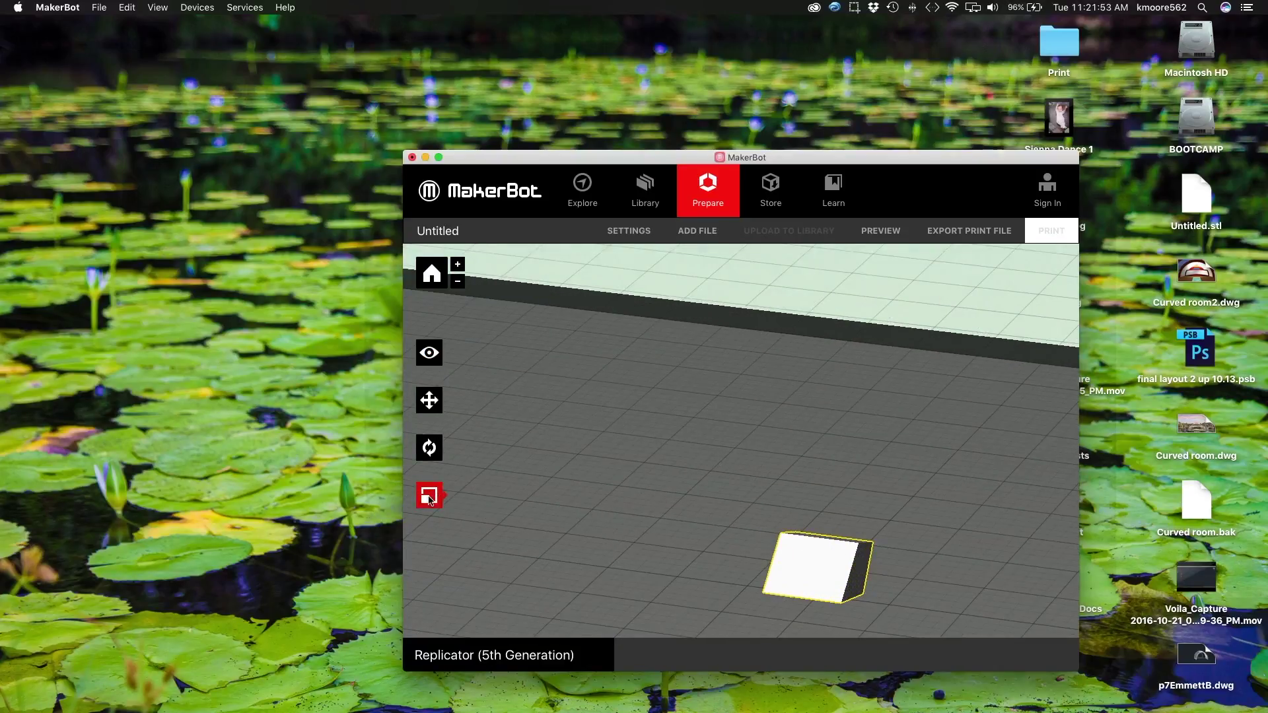
pyautogui.click(429, 498)
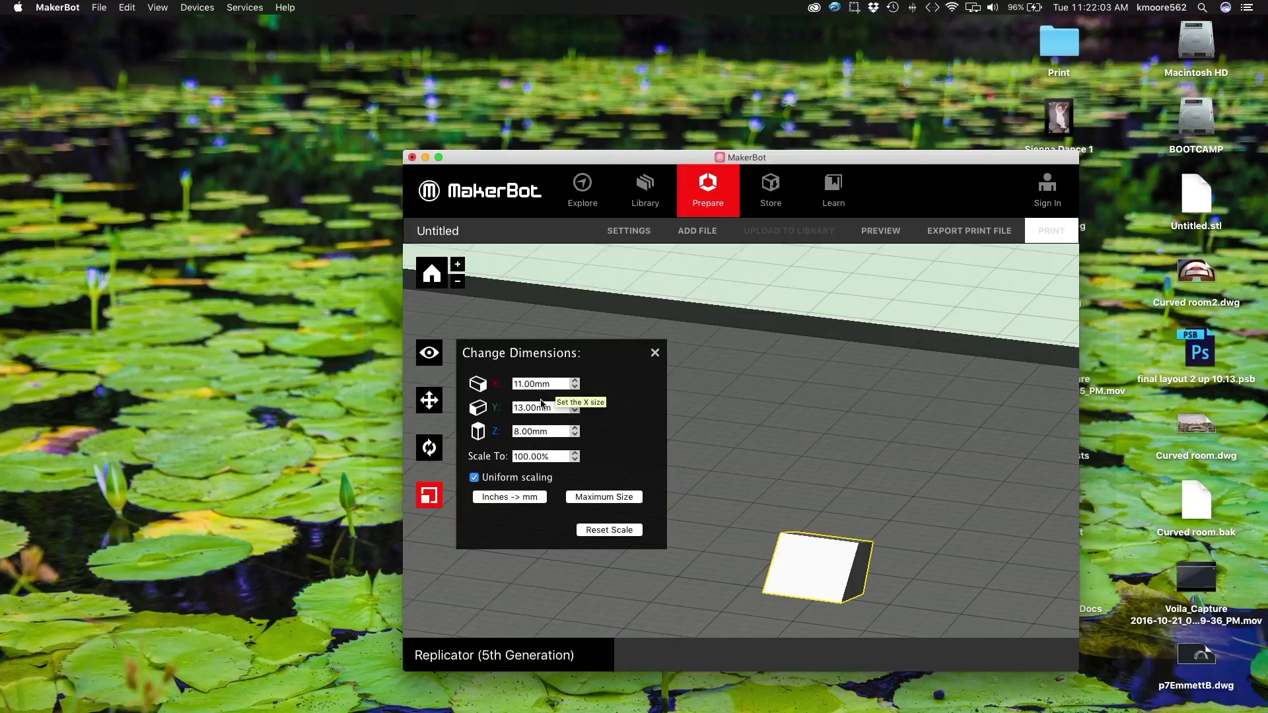
pyautogui.click(528, 384)
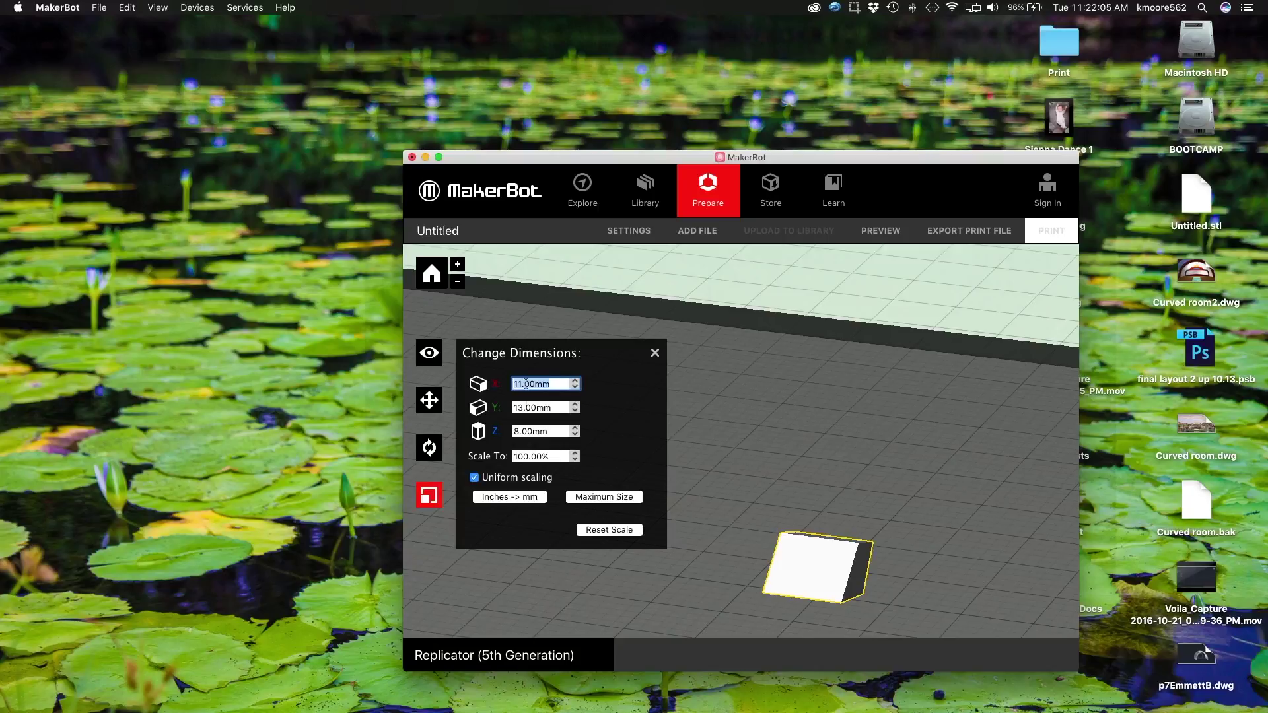
pyautogui.write('100')
pyautogui.press('Return')
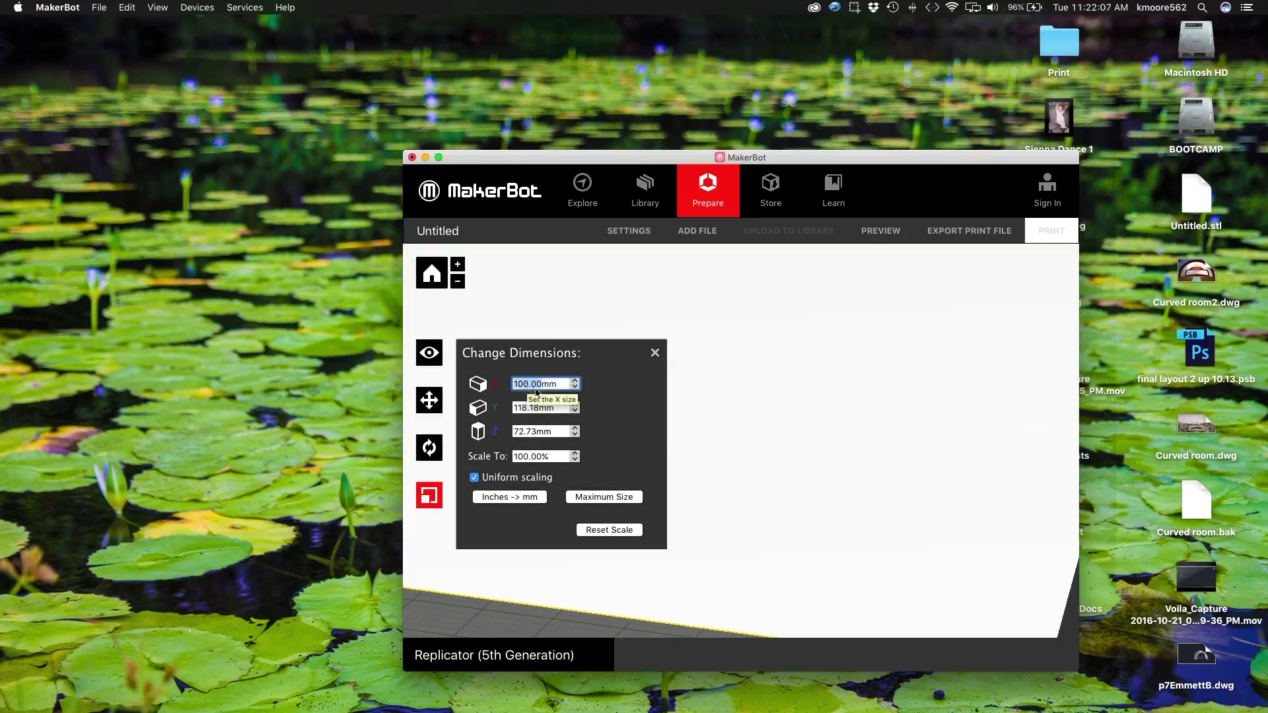
pyautogui.click(656, 353)
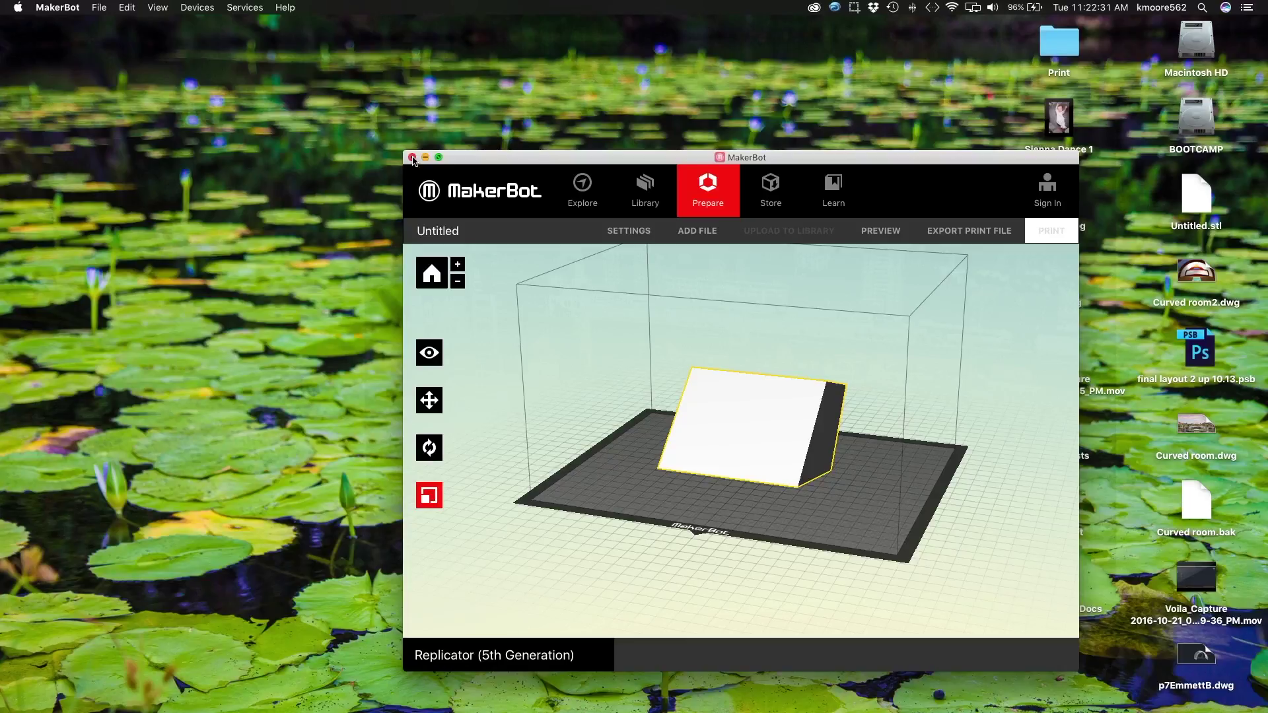
pyautogui.click(413, 159)
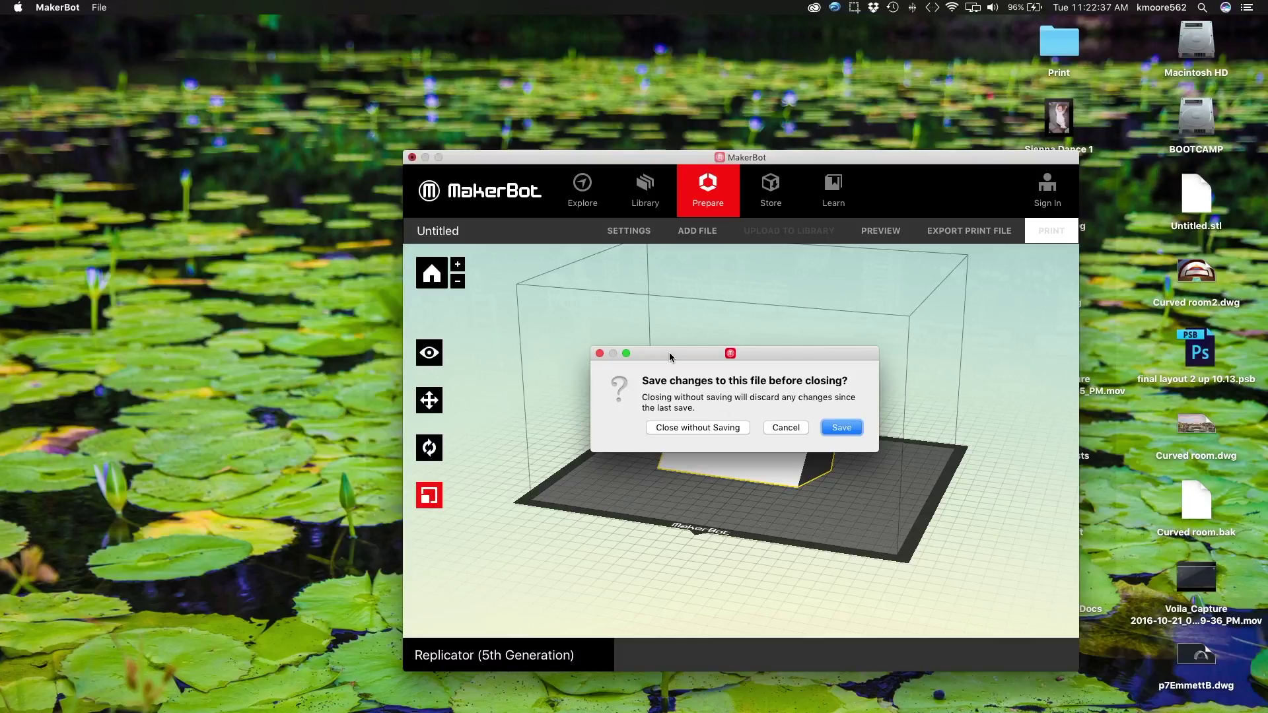
pyautogui.moveTo(670, 358); pyautogui.dragTo(586, 335)
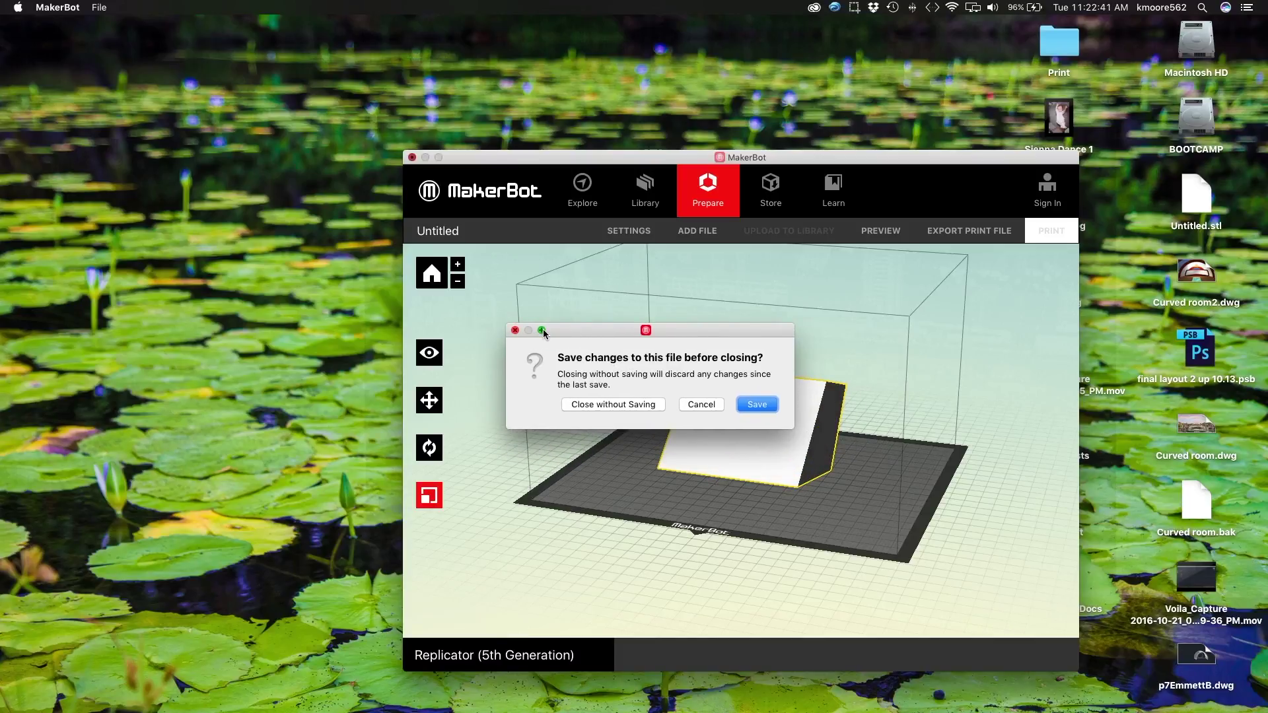
pyautogui.click(515, 332)
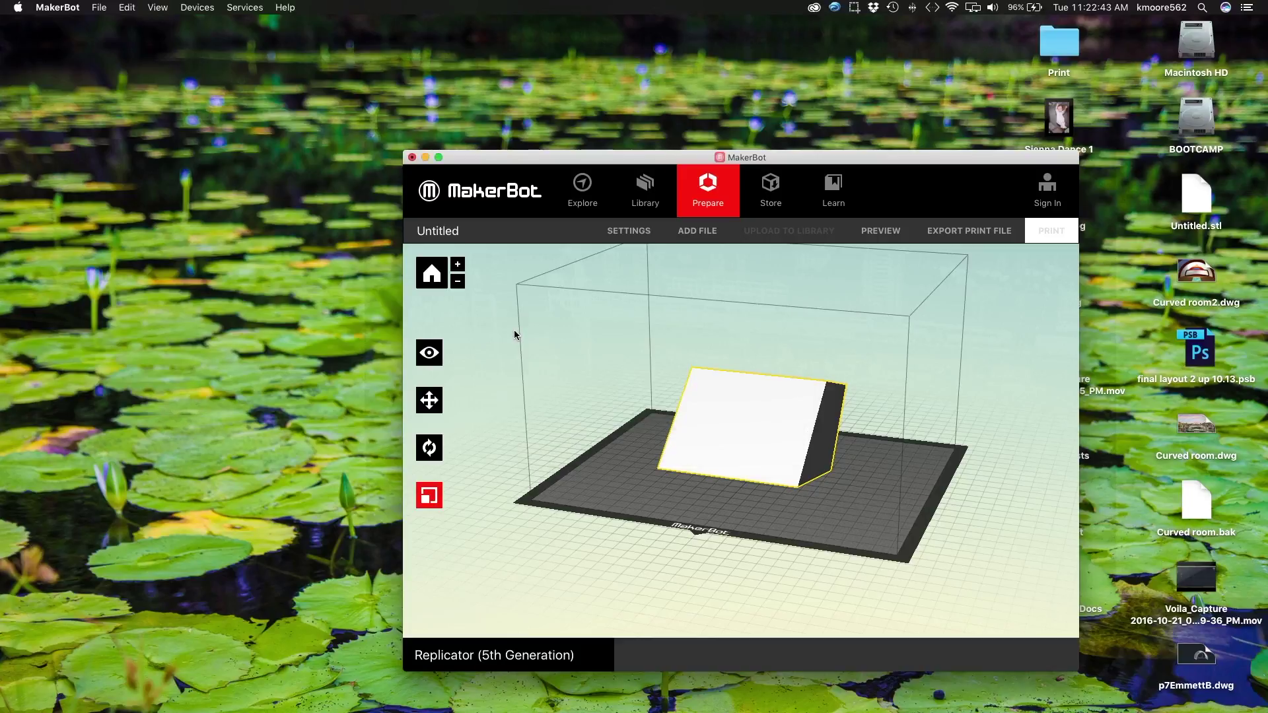
# Step: Move the MakerBot window clear of the files on the desktop
pyautogui.moveTo(465, 163); pyautogui.dragTo(426, 152)
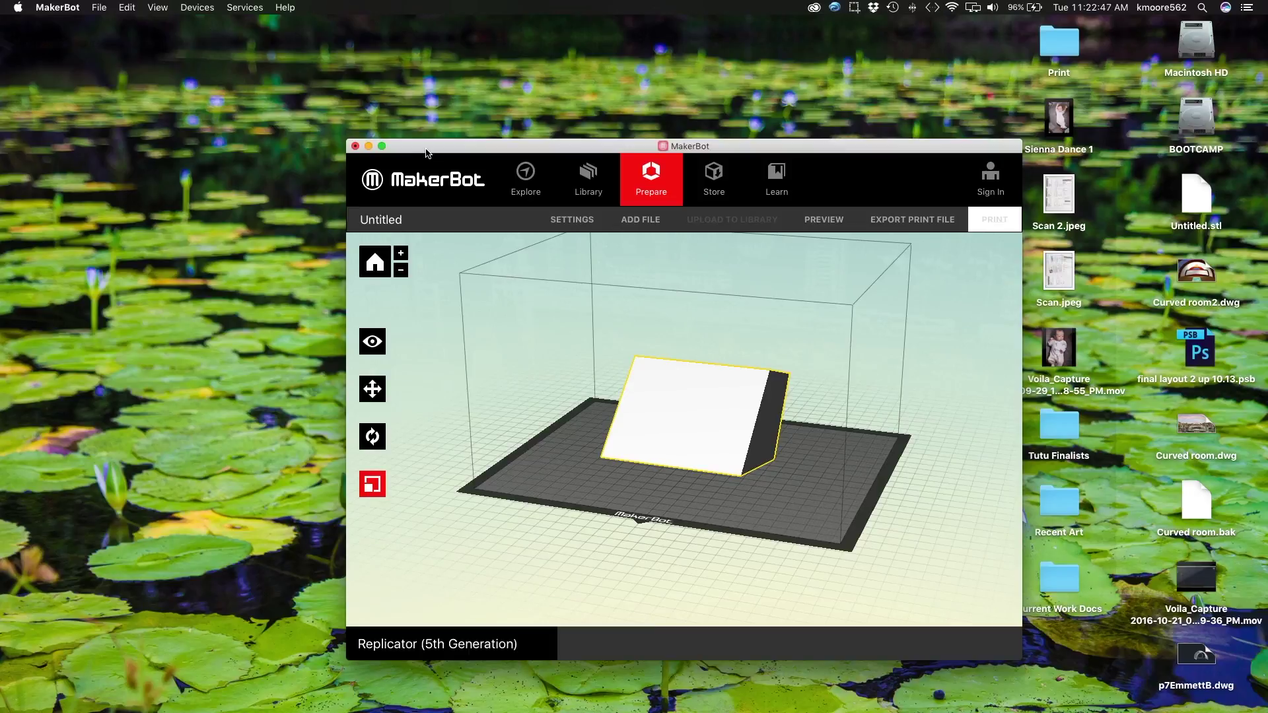
pyautogui.moveTo(426, 153); pyautogui.dragTo(385, 127)
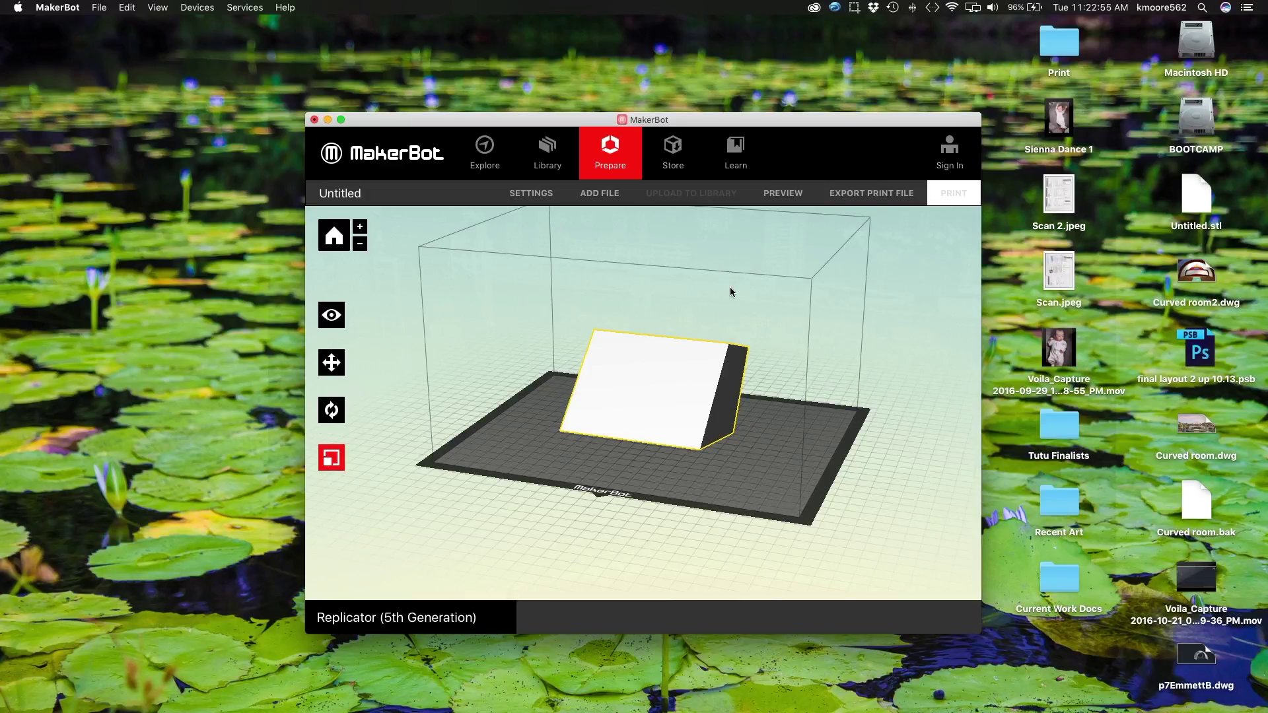
pyautogui.moveTo(386, 118); pyautogui.dragTo(344, 89)
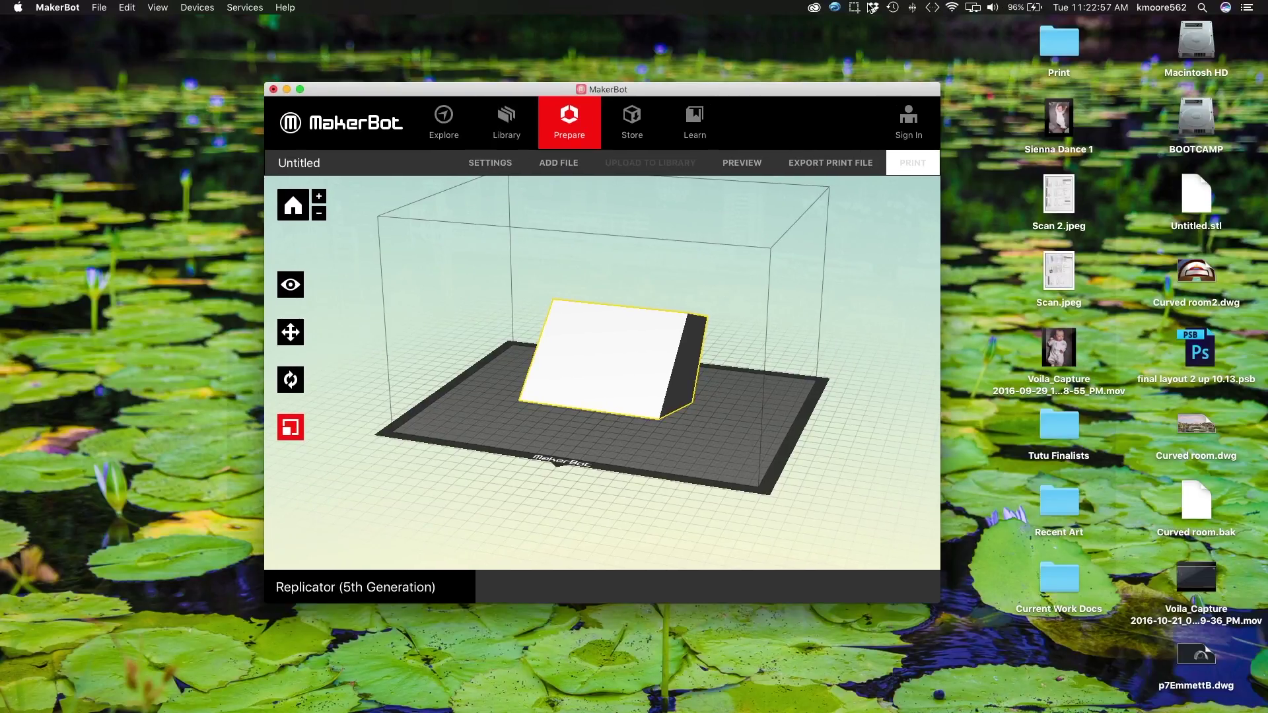